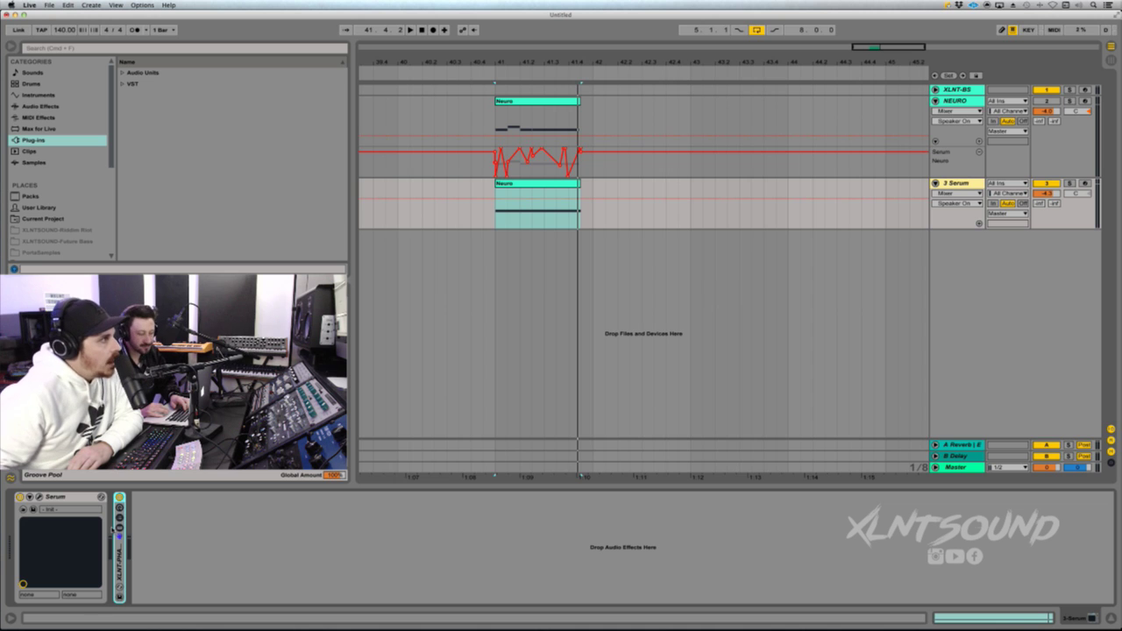
# - Open the Serum editor from the 3 Serum track's device chain, enlarge it and reposition it over the arrangement
pyautogui.click(40, 497)
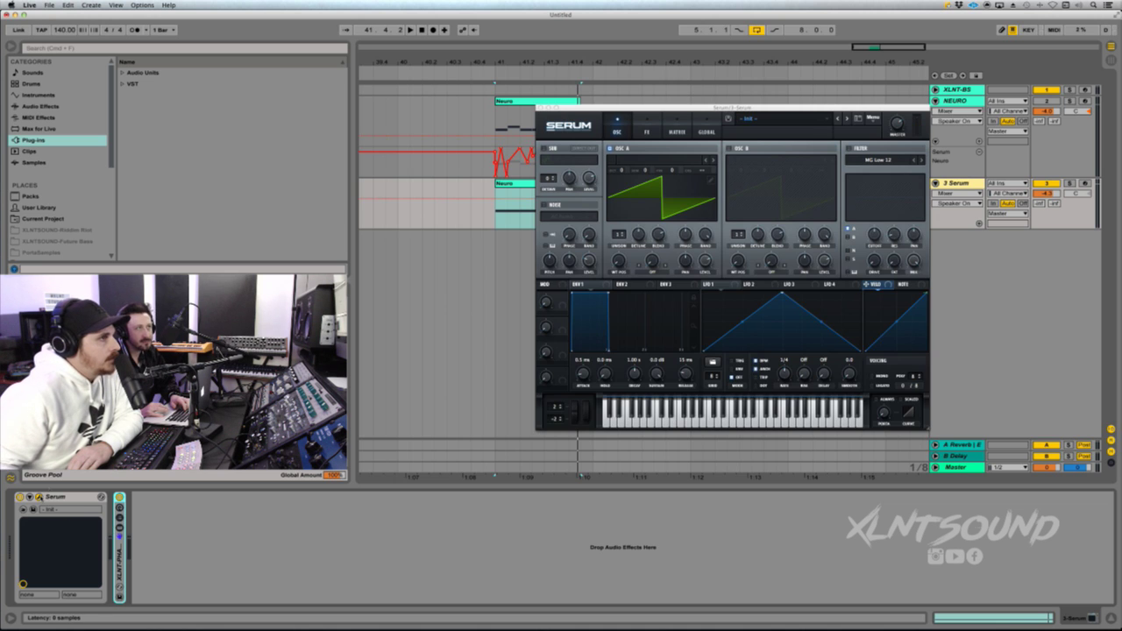
pyautogui.moveTo(925, 427); pyautogui.dragTo(965, 458)
pyautogui.moveTo(675, 111); pyautogui.dragTo(614, 94)
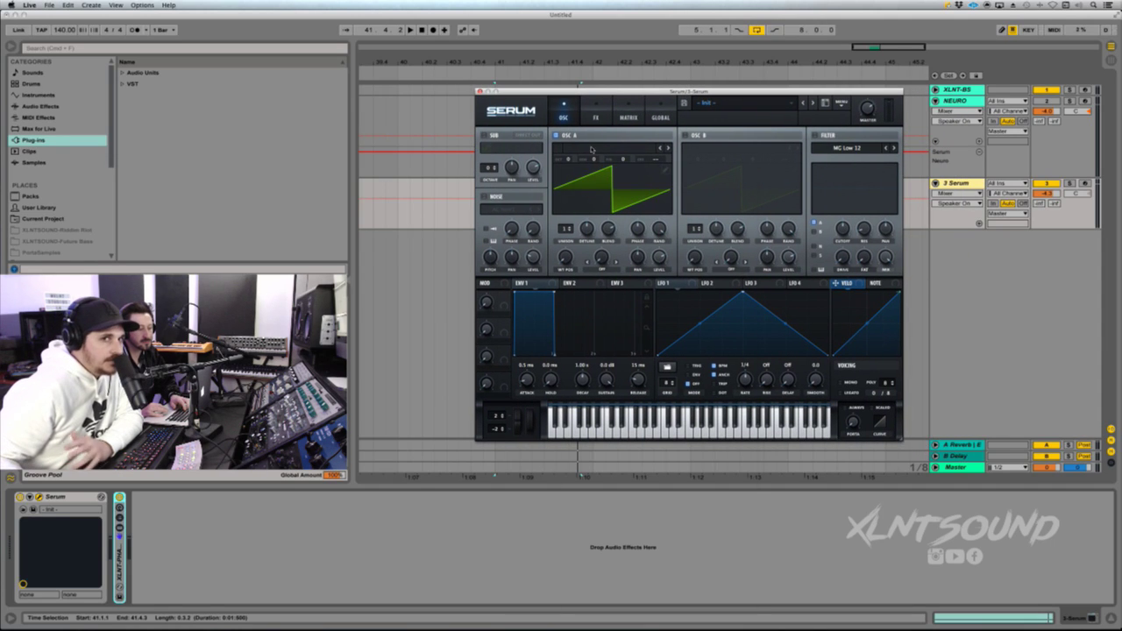
# - Load the Spectral wavetable Reesey Mess 3 [SL] into oscillator A
pyautogui.click(592, 148)
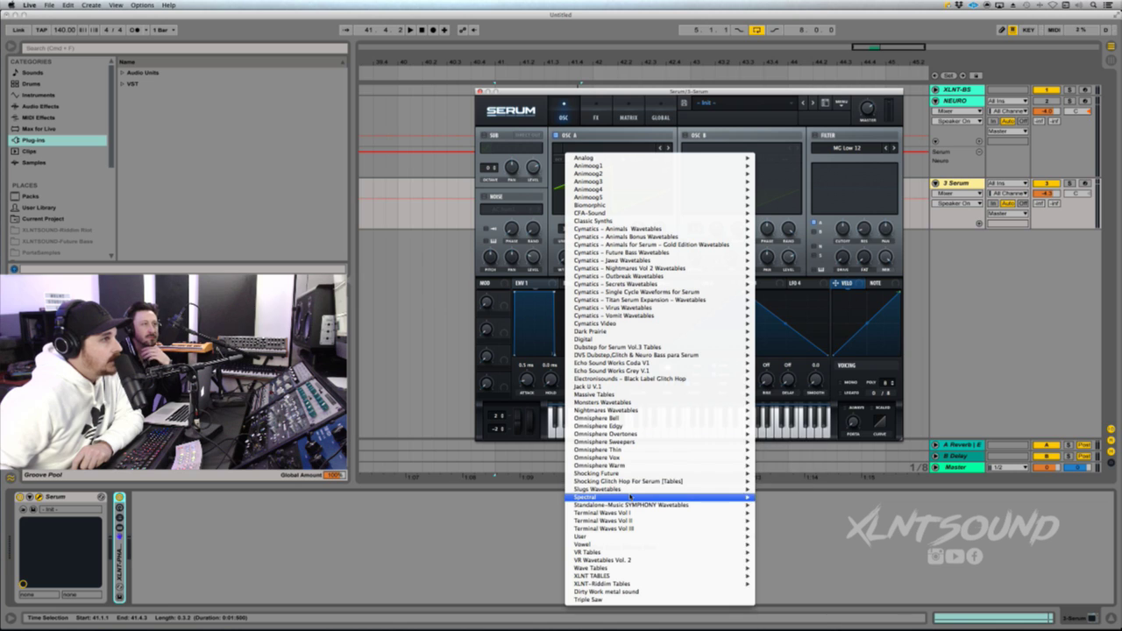
pyautogui.moveTo(630, 497)
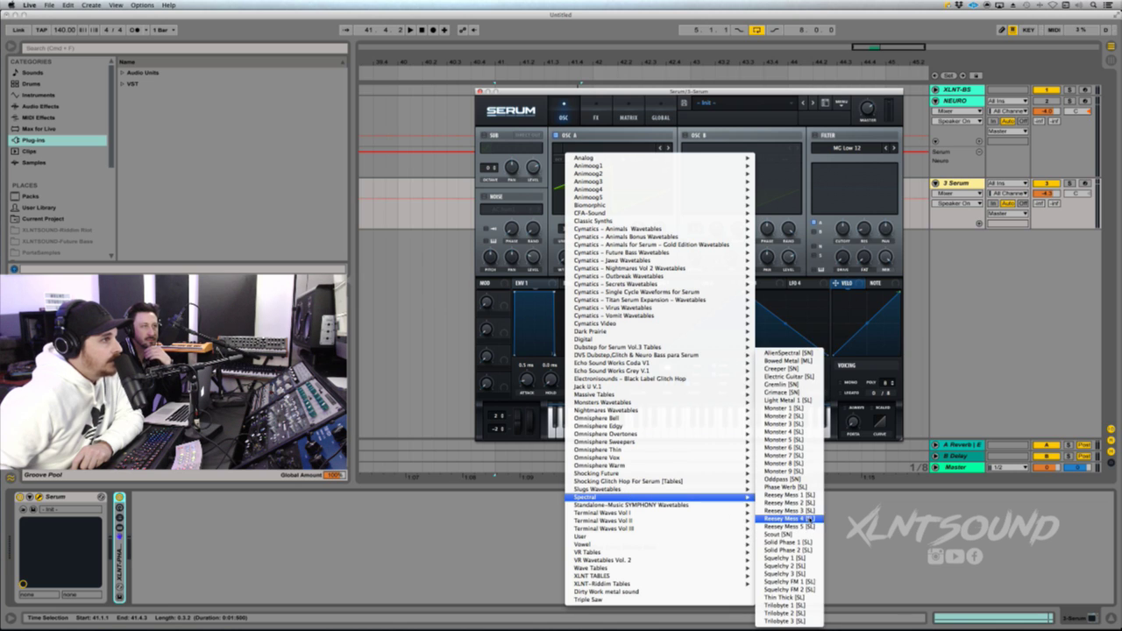
pyautogui.click(785, 512)
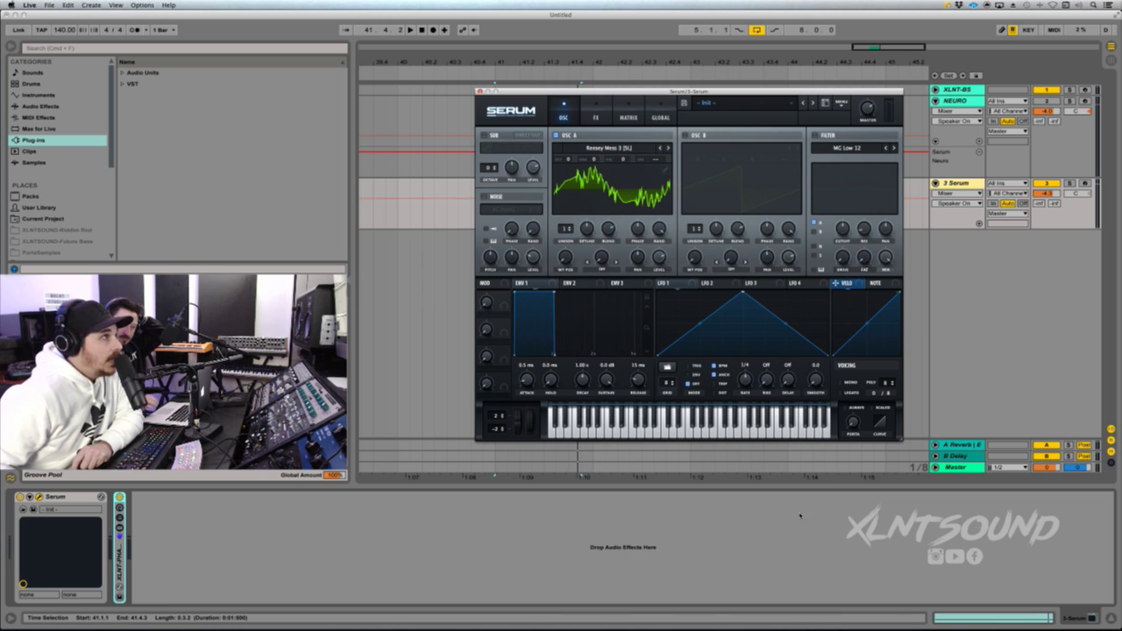
# - Enable oscillator B and load the Digital wavetable Reese into it
pyautogui.click(685, 135)
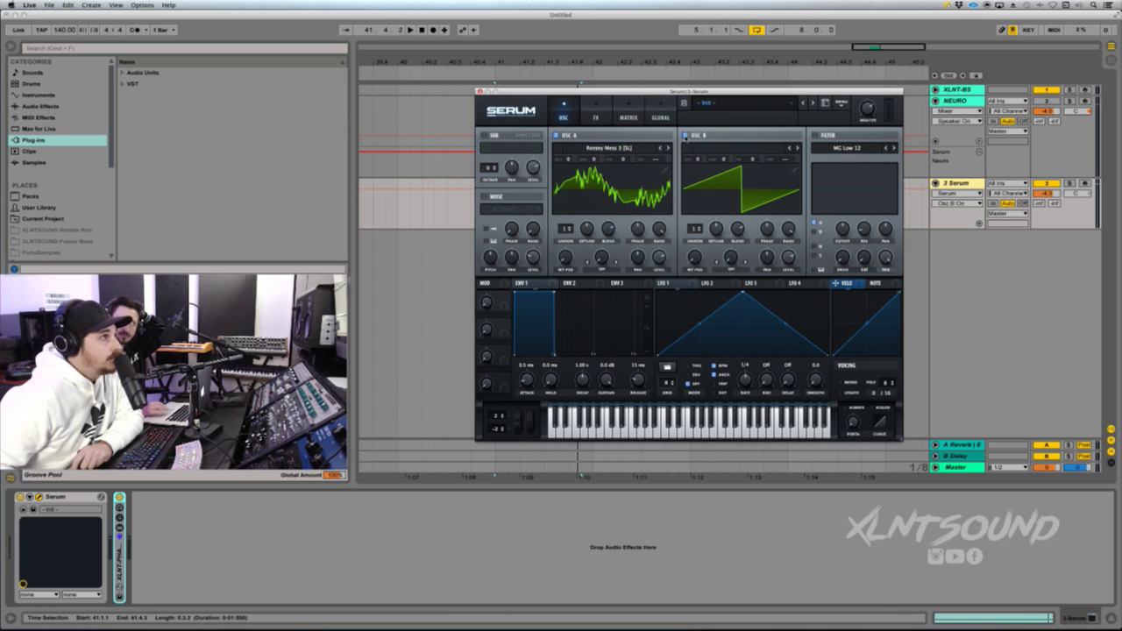
pyautogui.click(703, 148)
pyautogui.moveTo(764, 343)
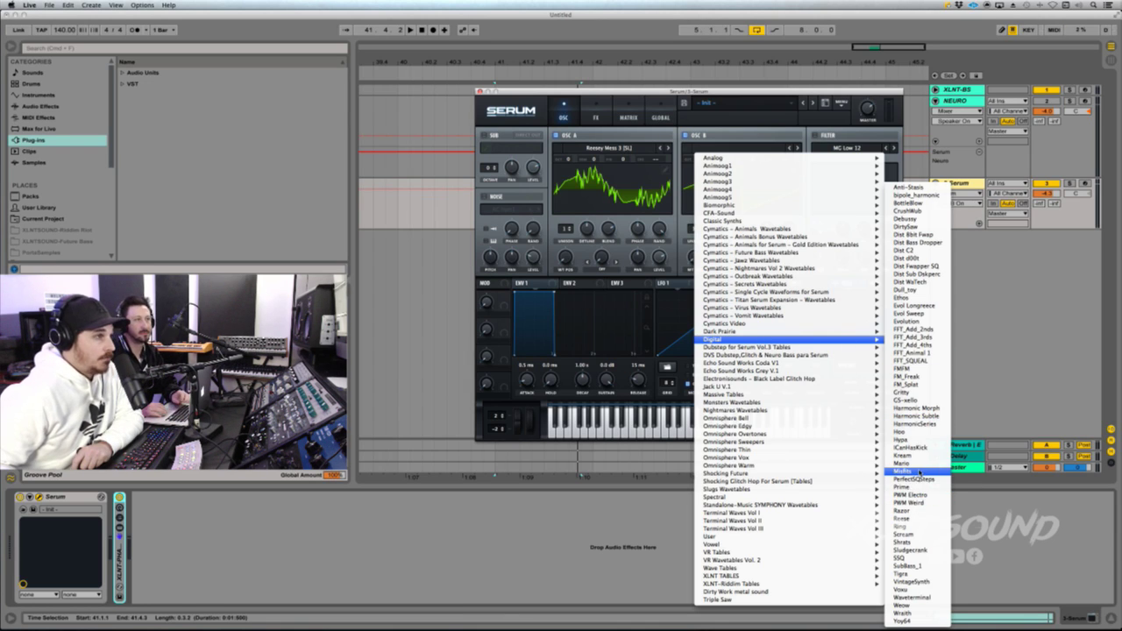
pyautogui.click(909, 518)
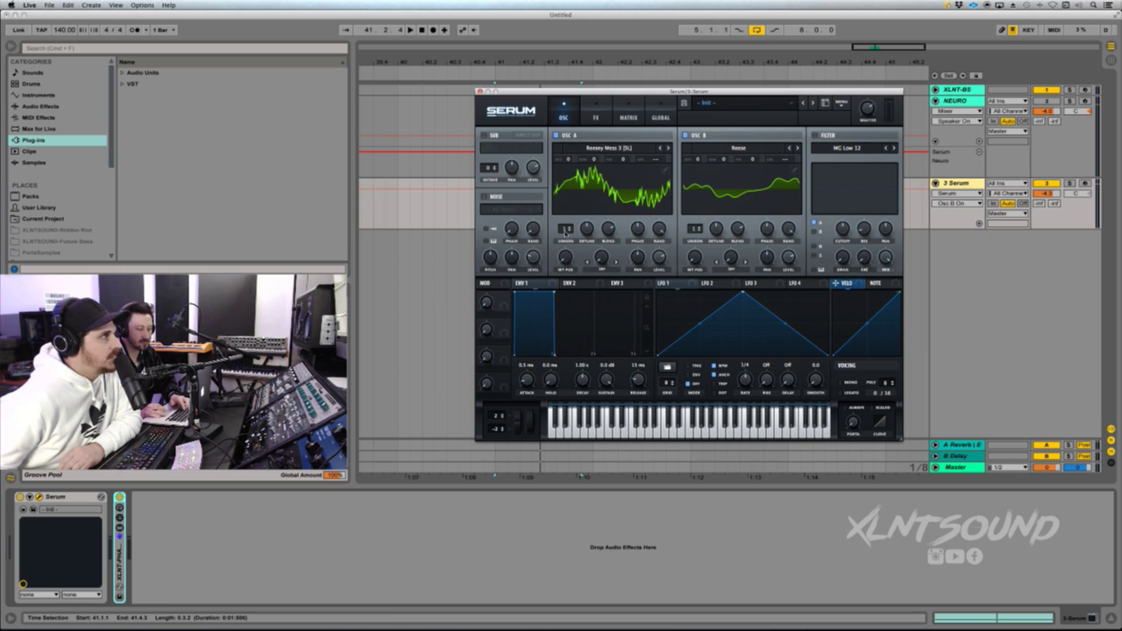
# - Set oscillator A's unison to 6 voices, choose the Asym + warp mode and raise the warp amount
pyautogui.moveTo(567, 229); pyautogui.dragTo(584, 250)
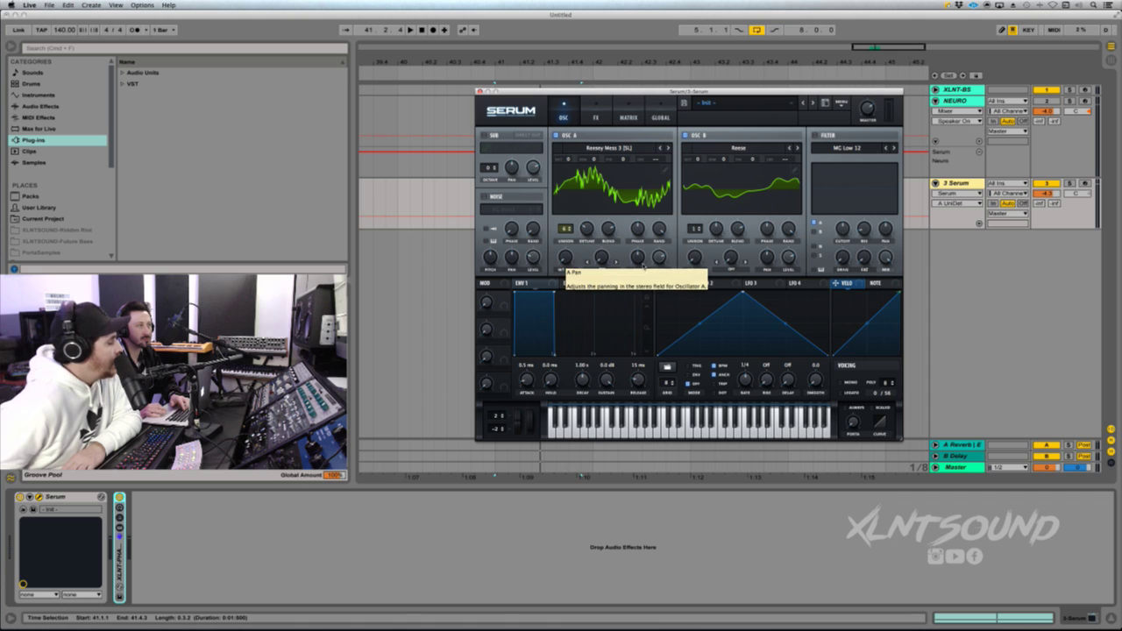
pyautogui.click(597, 274)
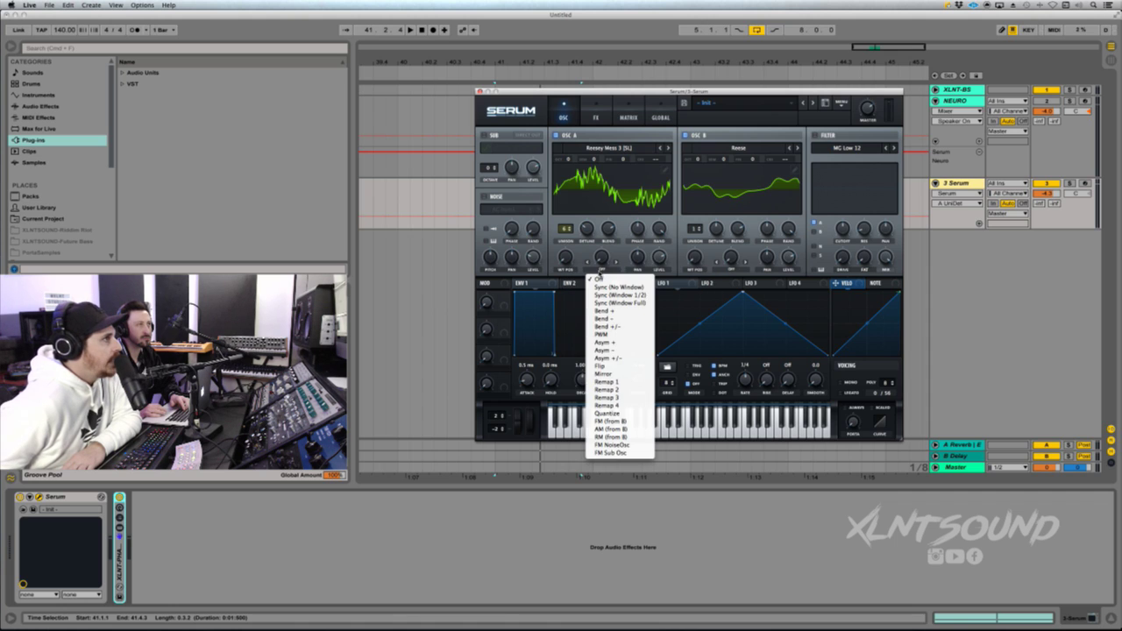
pyautogui.click(612, 344)
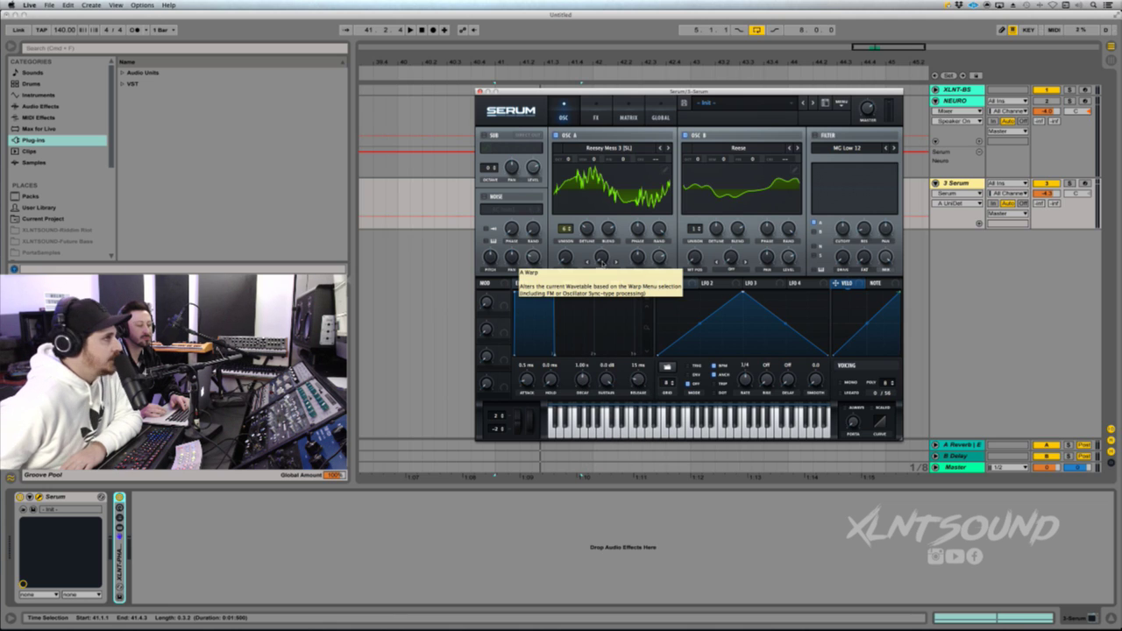
pyautogui.moveTo(602, 260); pyautogui.dragTo(610, 199)
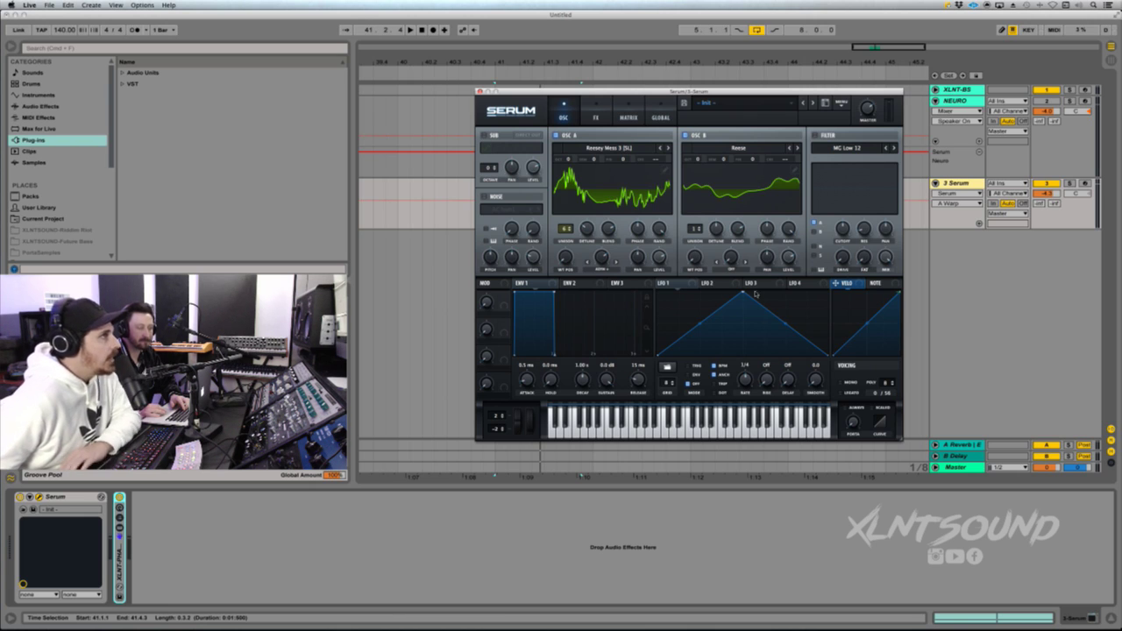
# - Choose the Bend +/- warp mode for oscillator B, raise its warp amount and set its unison to 4 voices
pyautogui.click(730, 270)
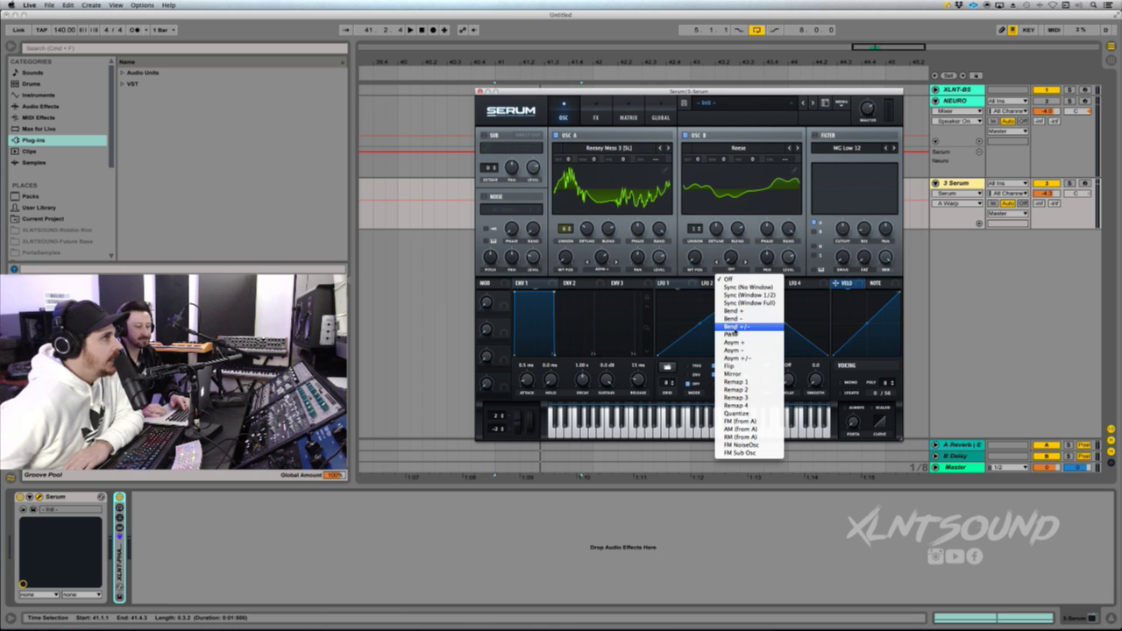
pyautogui.click(733, 328)
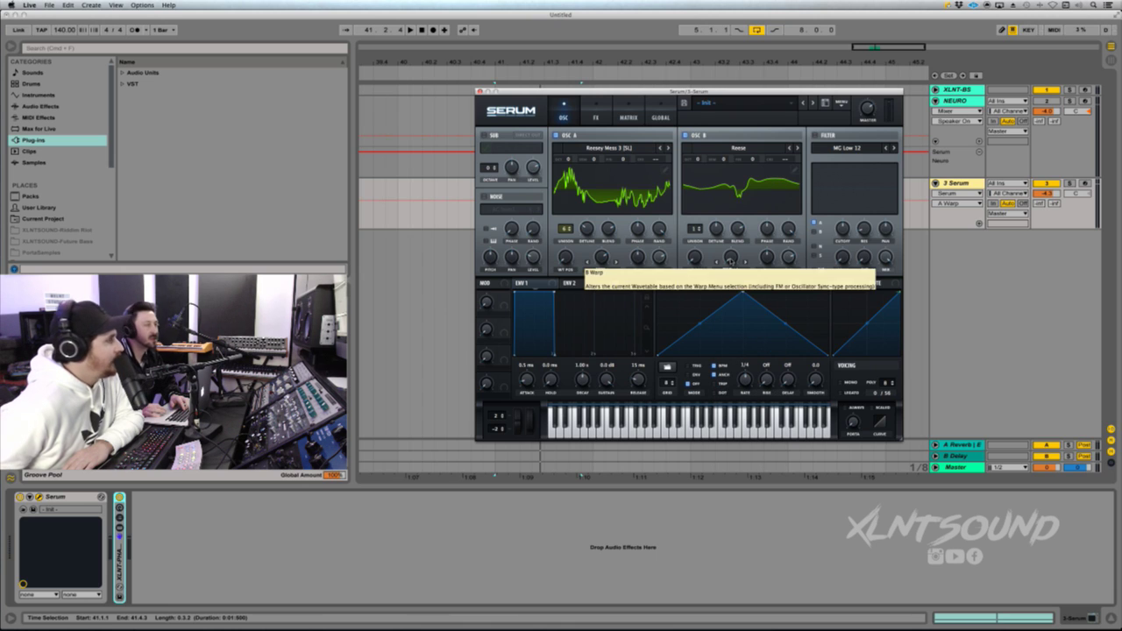
pyautogui.moveTo(730, 261); pyautogui.dragTo(744, 205)
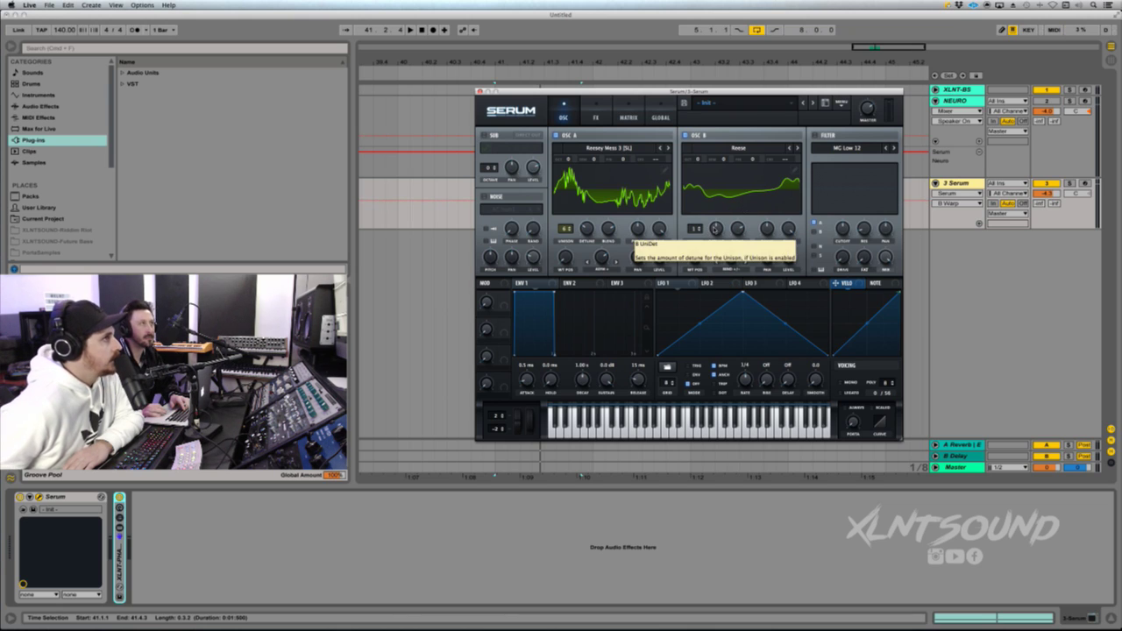
pyautogui.moveTo(699, 230); pyautogui.dragTo(695, 205)
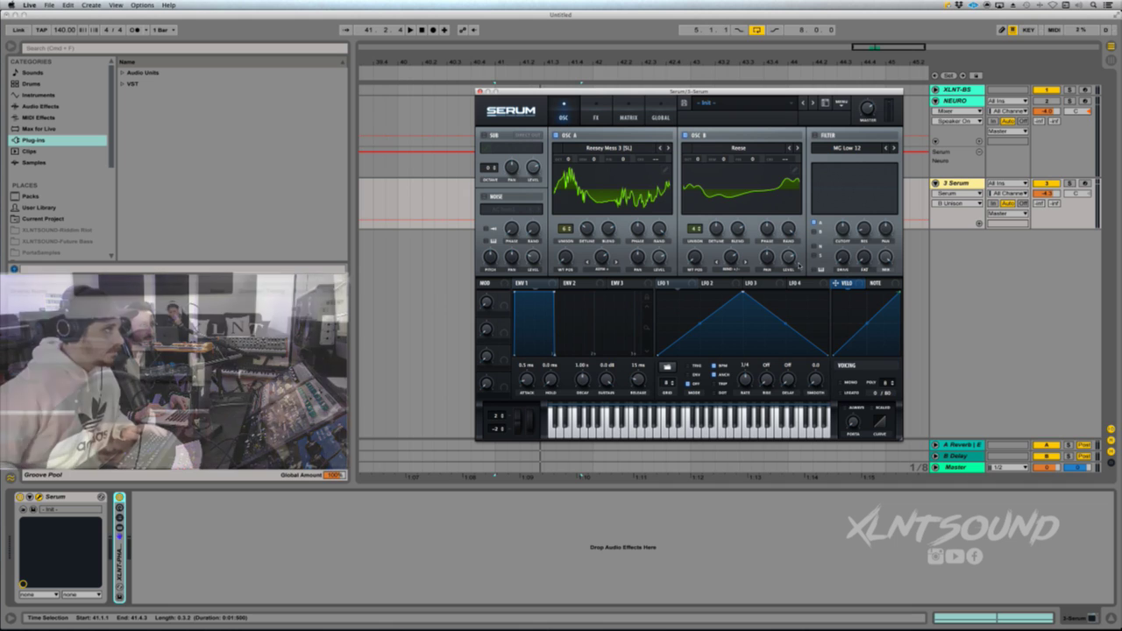
# - Raise oscillator B's wavetable position and audition the sound by playing the looped clip
pyautogui.press('space')
pyautogui.press('space')
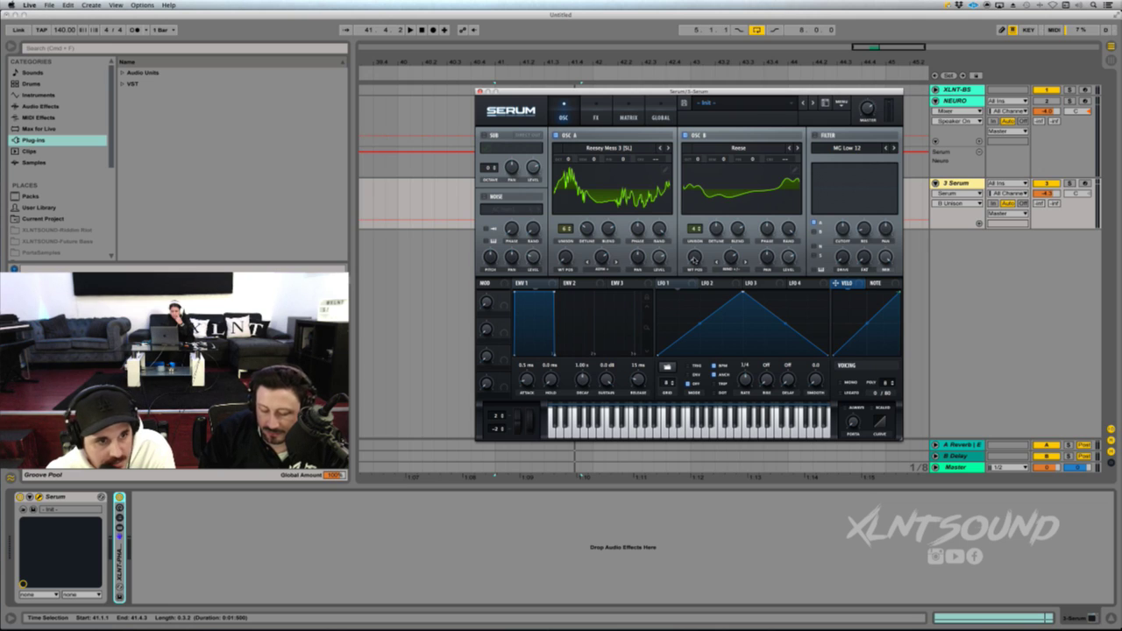
pyautogui.click(694, 257)
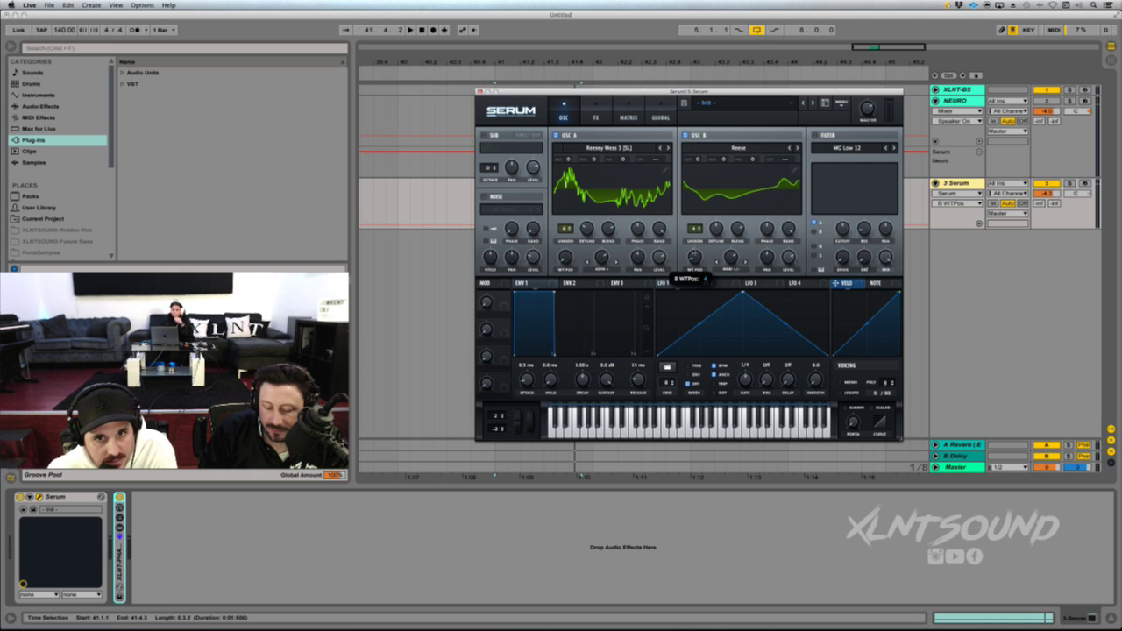
pyautogui.moveTo(693, 256); pyautogui.dragTo(694, 230)
pyautogui.press('space')
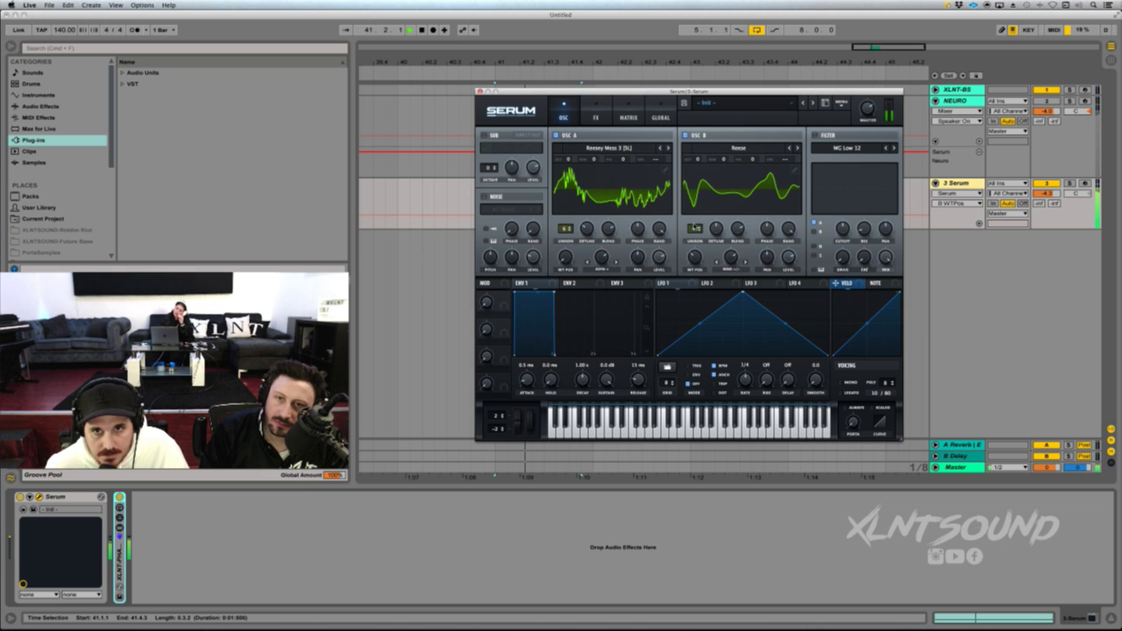
pyautogui.press('space')
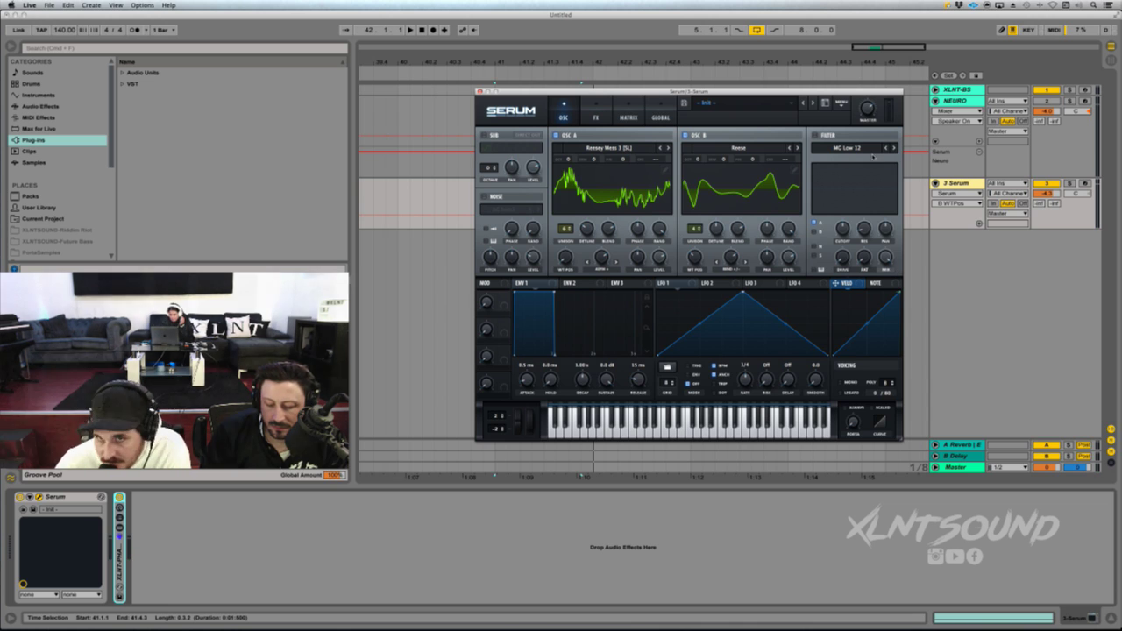
# - Enable the filter and set its type to HN 12 from the Multi group
pyautogui.click(815, 135)
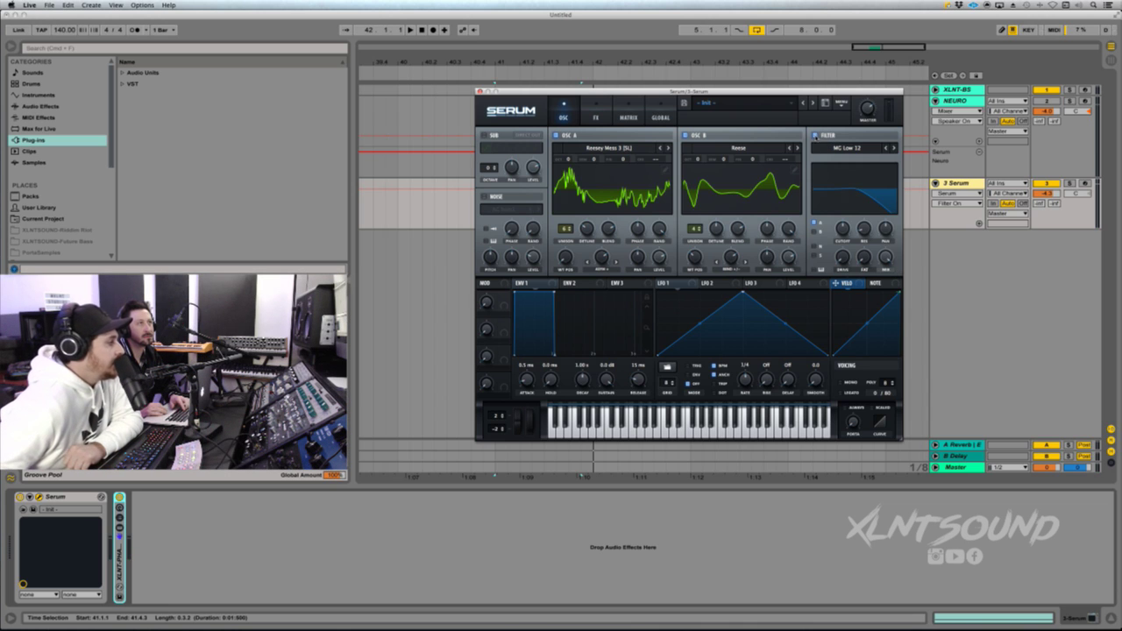
pyautogui.click(847, 148)
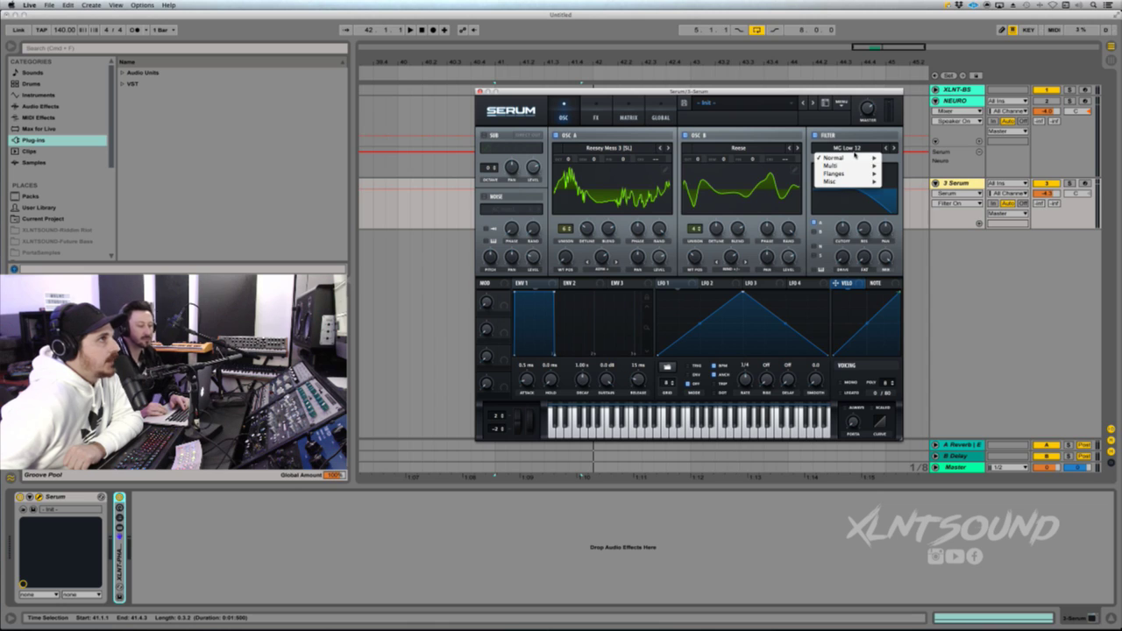
pyautogui.moveTo(854, 181)
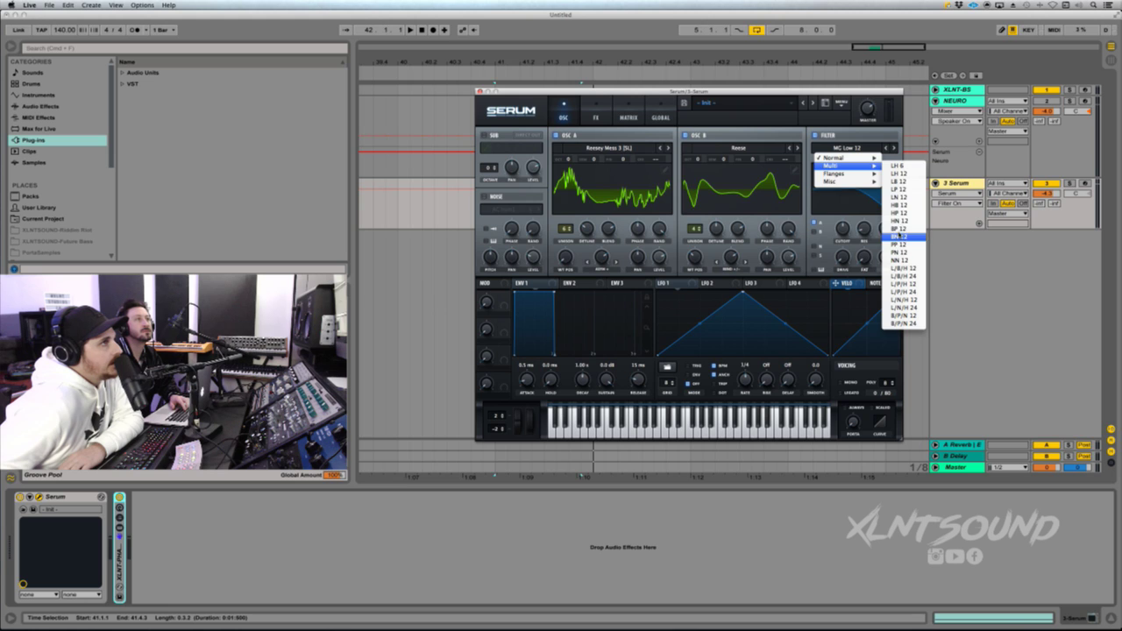
pyautogui.click(898, 220)
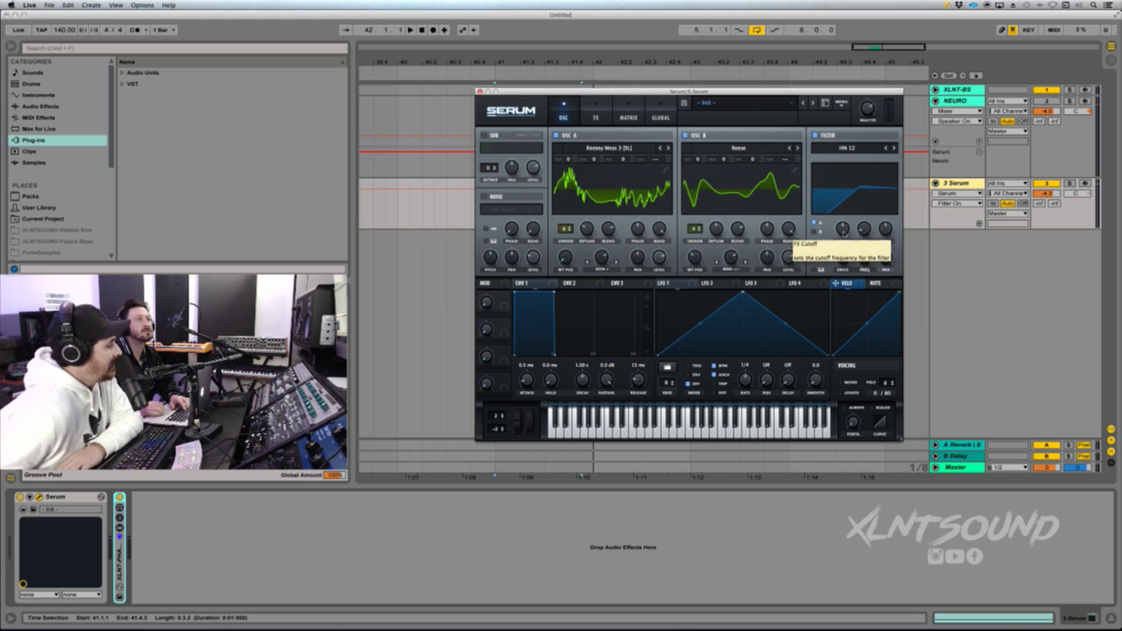
# - Lower the filter cutoff, adjust its resonance and raise its Freq amount, and route oscillator B through the filter
pyautogui.moveTo(843, 232); pyautogui.dragTo(843, 240)
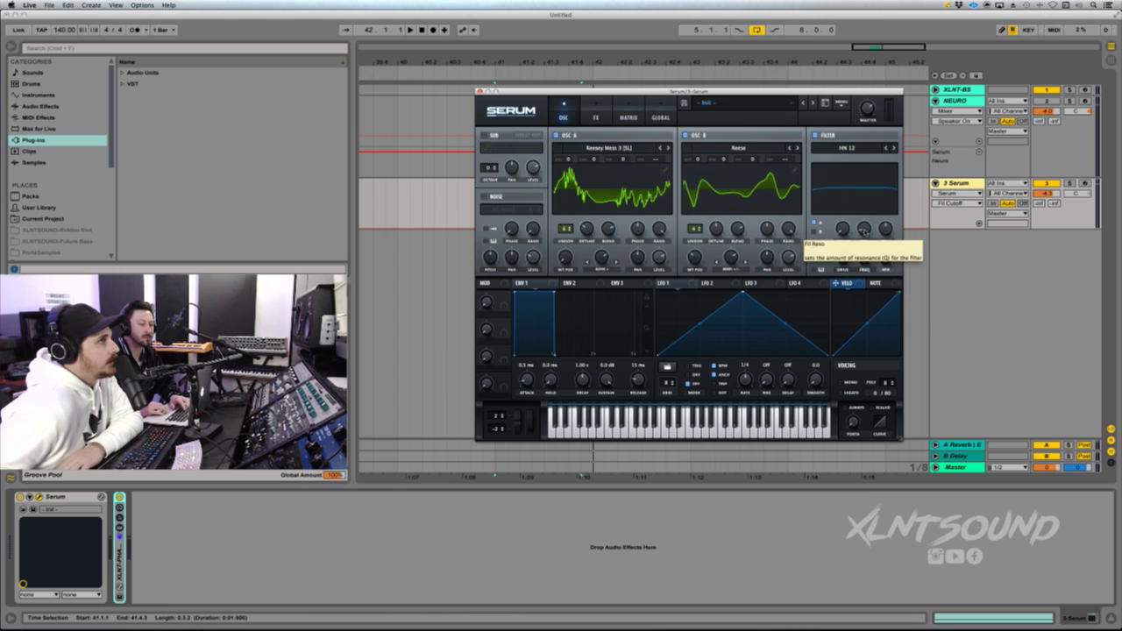
pyautogui.click(863, 230)
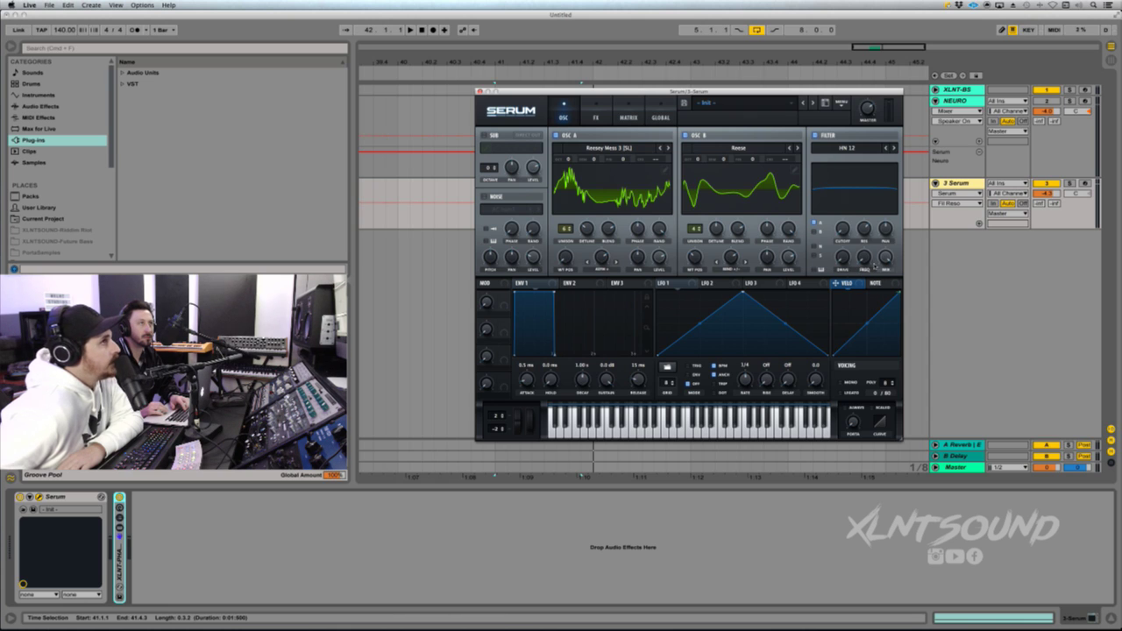
pyautogui.moveTo(873, 265); pyautogui.dragTo(871, 250)
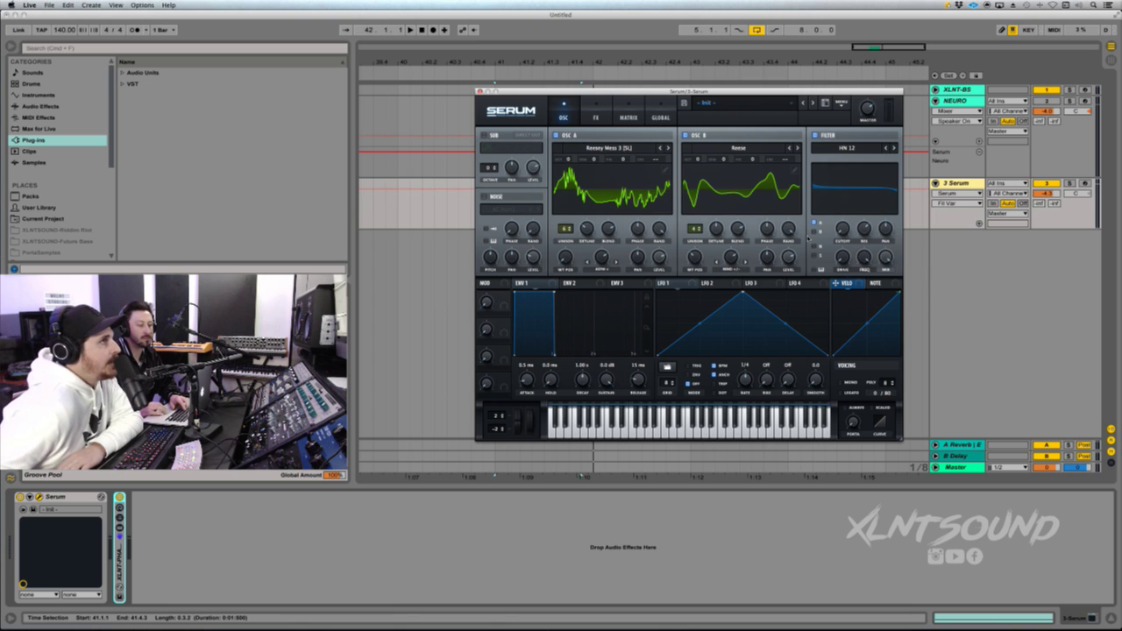
pyautogui.click(814, 230)
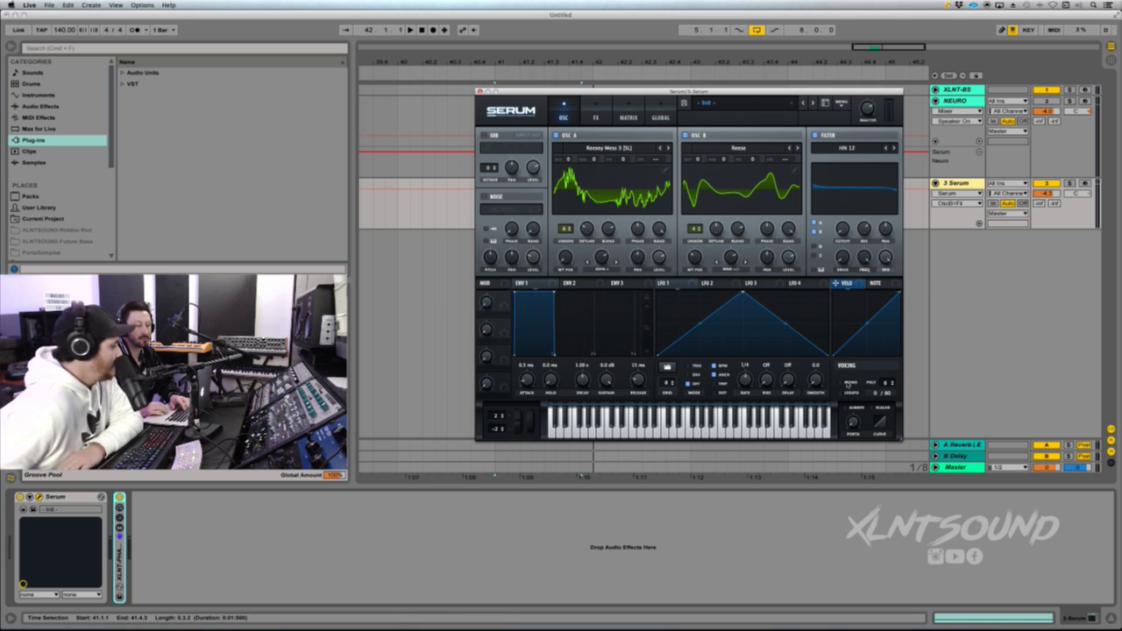
# - Set the voicing to mono, and enable the sub oscillator with a lowered octave, direct output and 100% level
pyautogui.click(841, 383)
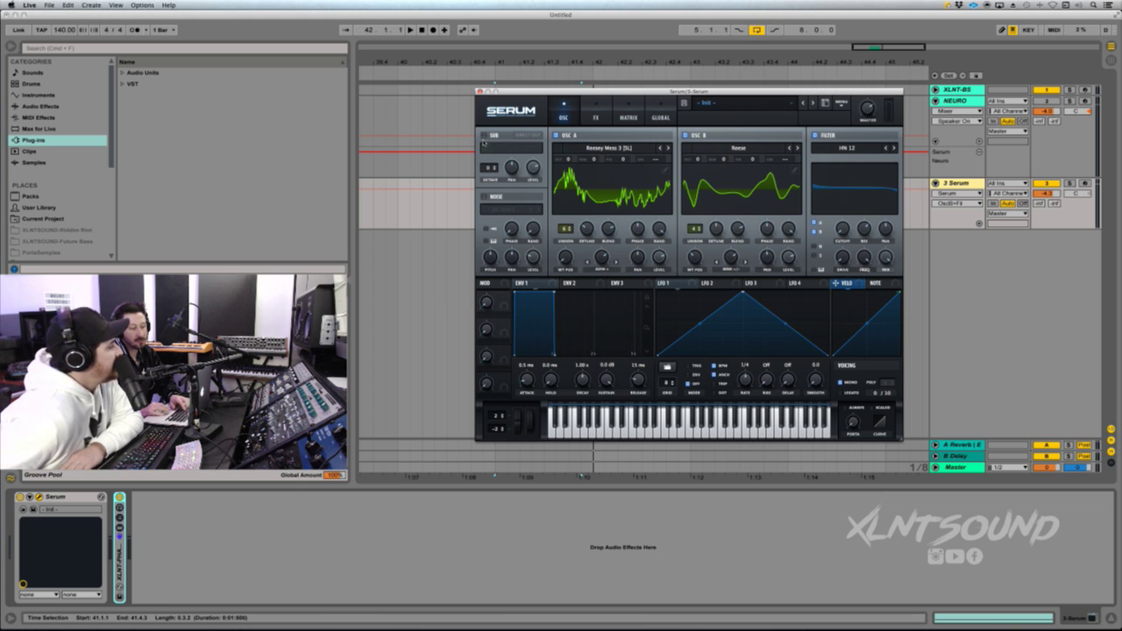
pyautogui.click(483, 135)
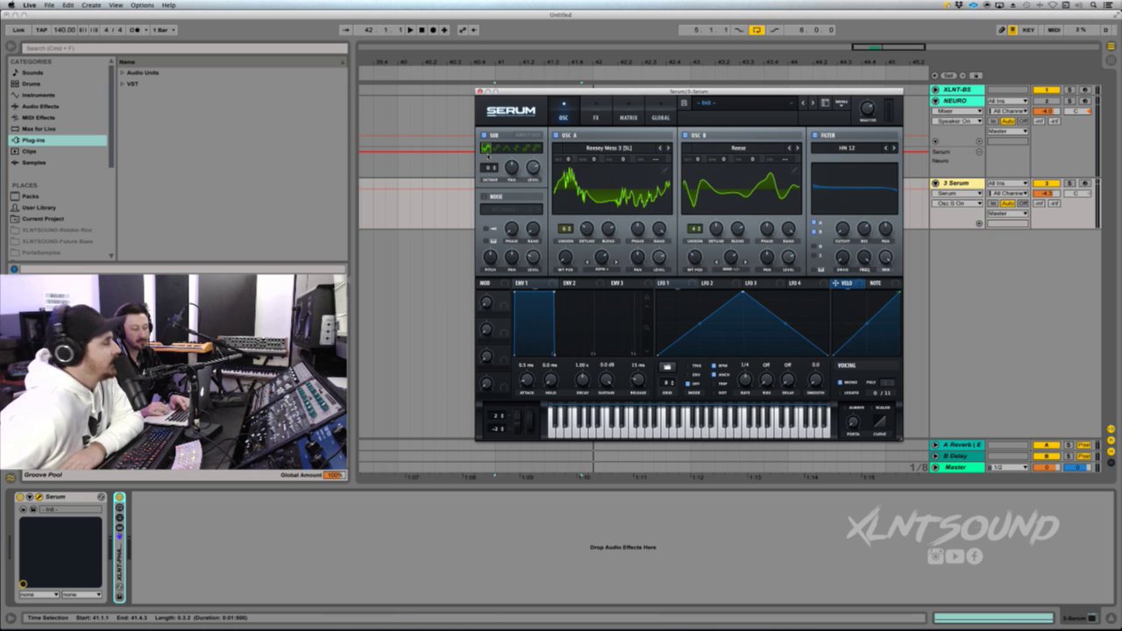
pyautogui.click(487, 168)
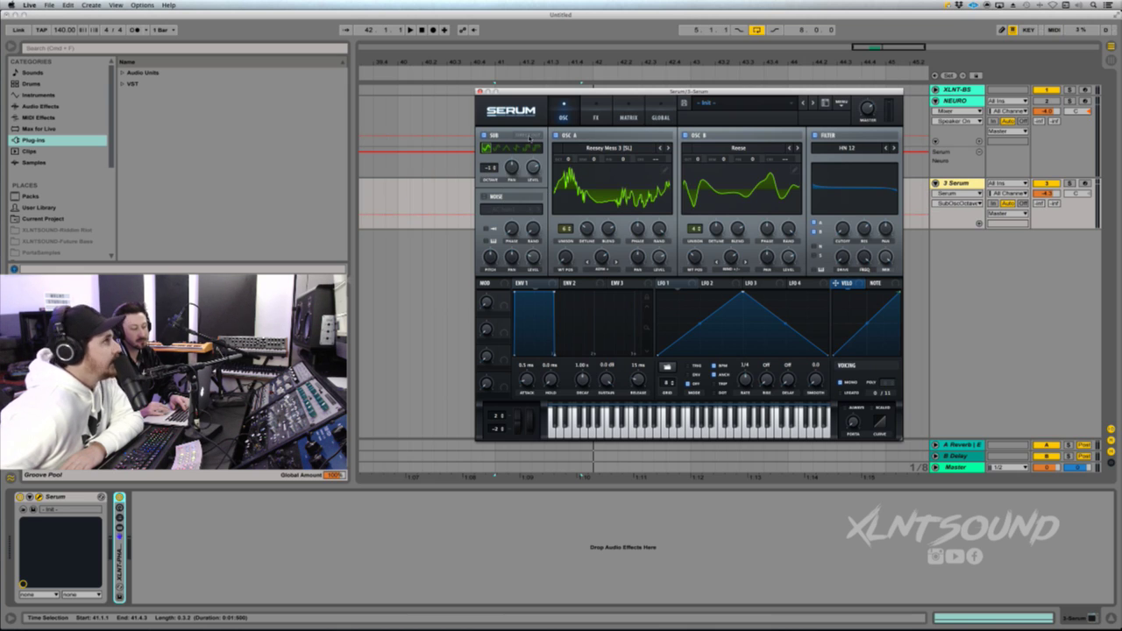
pyautogui.click(528, 136)
pyautogui.click(533, 166)
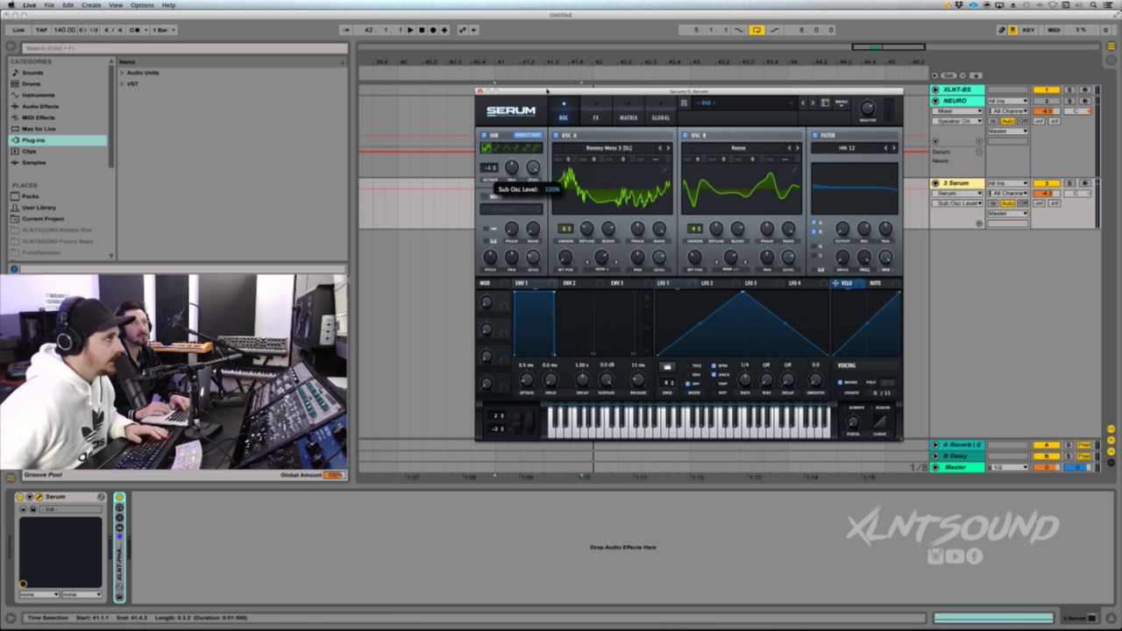
pyautogui.press('space')
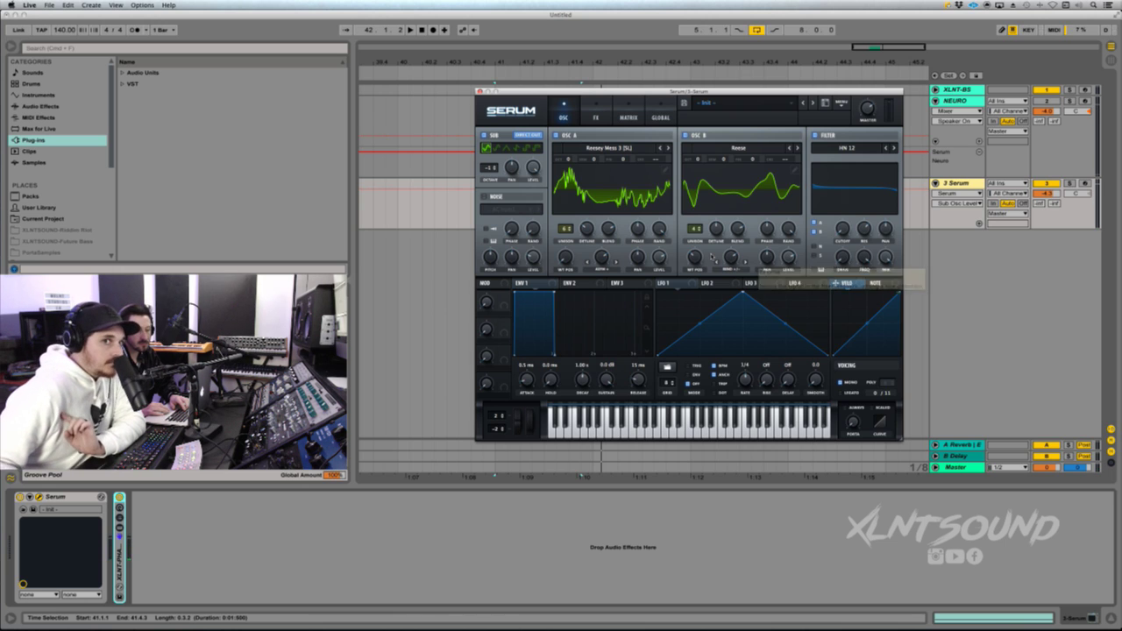
# - Load the effect chain XLNT-NEURO Hydro .fxr into Serum's effects rack
pyautogui.click(597, 116)
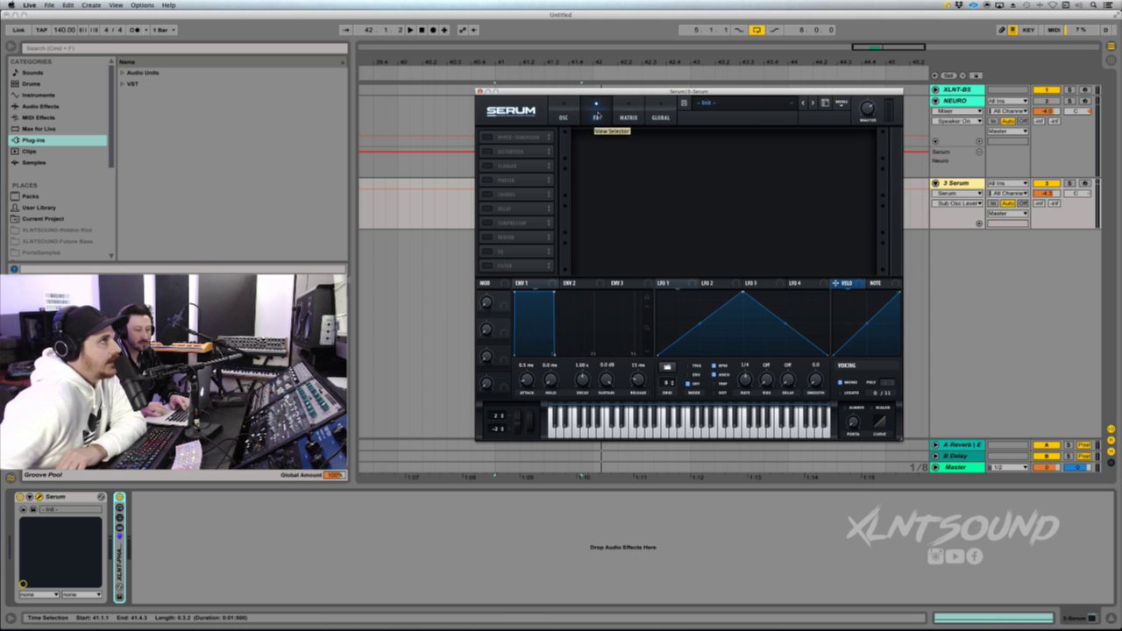
pyautogui.click(840, 106)
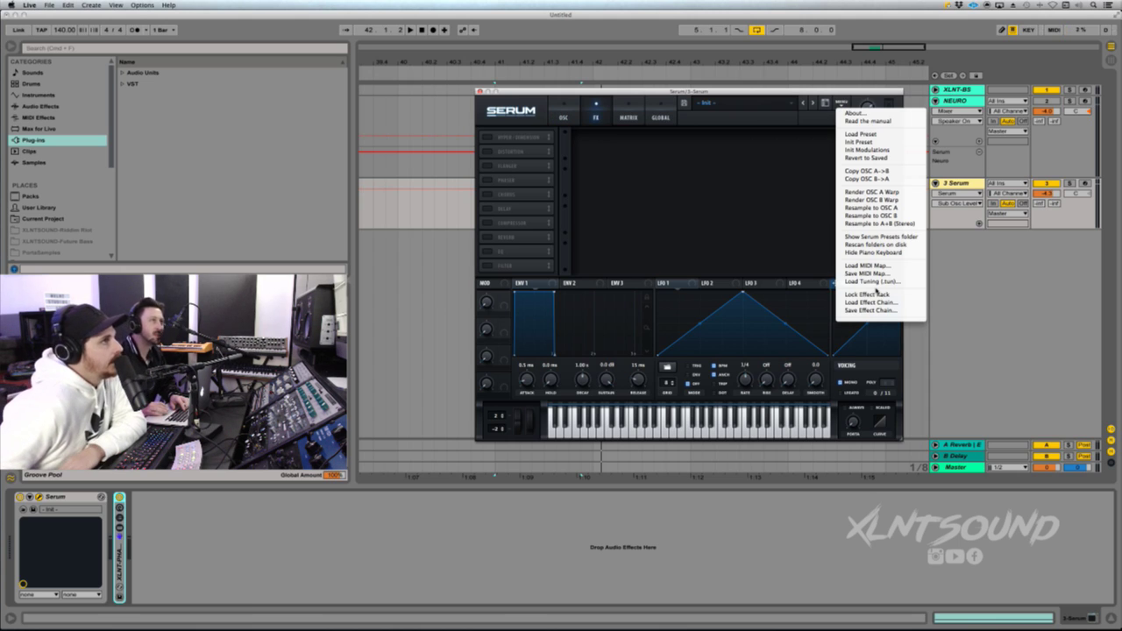
pyautogui.click(871, 303)
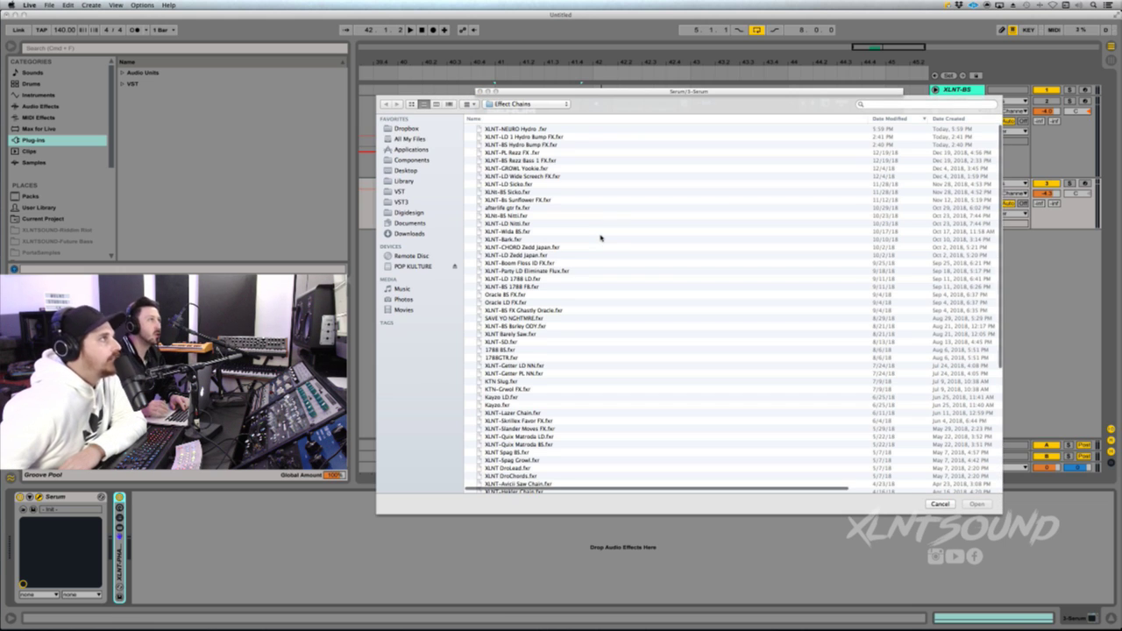
pyautogui.click(514, 130)
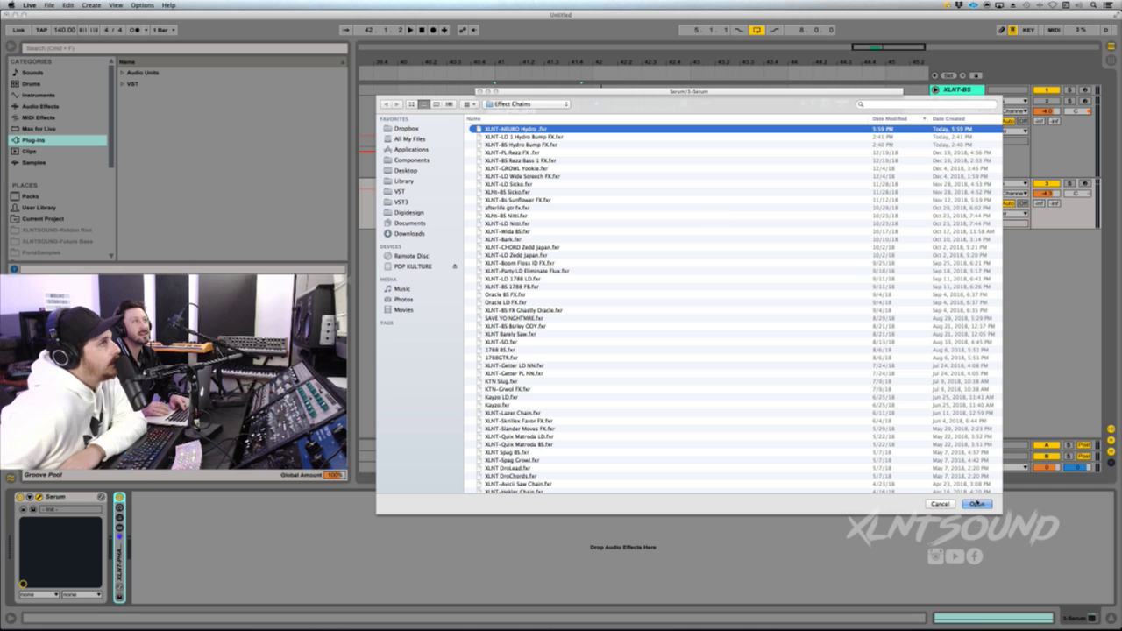
pyautogui.click(977, 504)
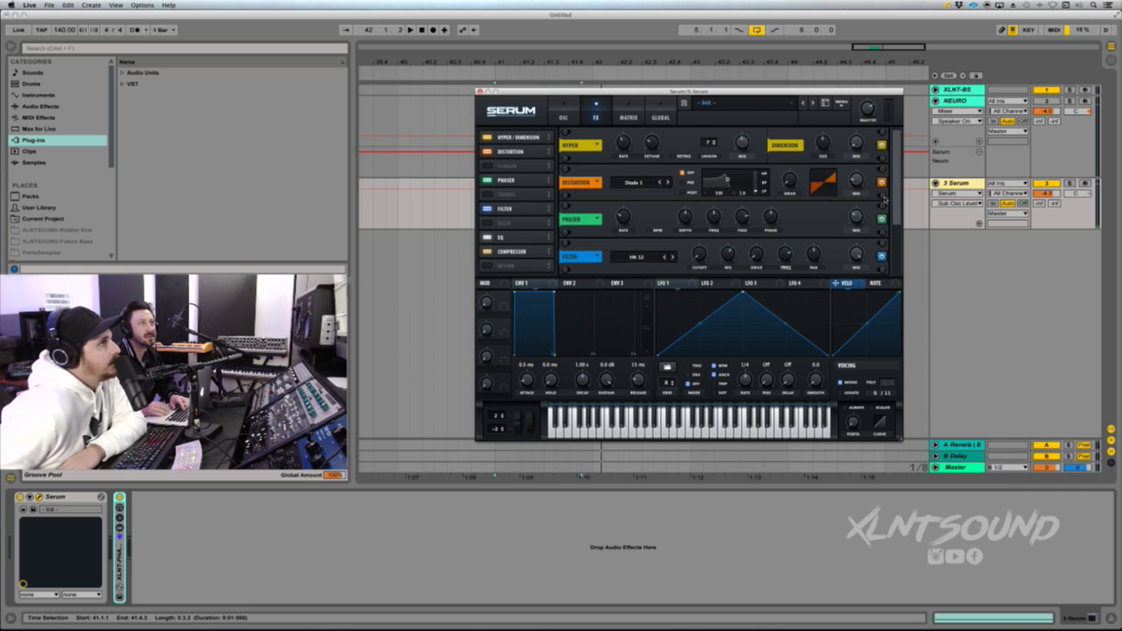
# - Bypass the distortion, phaser, filter, EQ and compressor in the effects rack, leaving Hyper/Dimension active
pyautogui.click(881, 182)
pyautogui.click(881, 218)
pyautogui.click(881, 256)
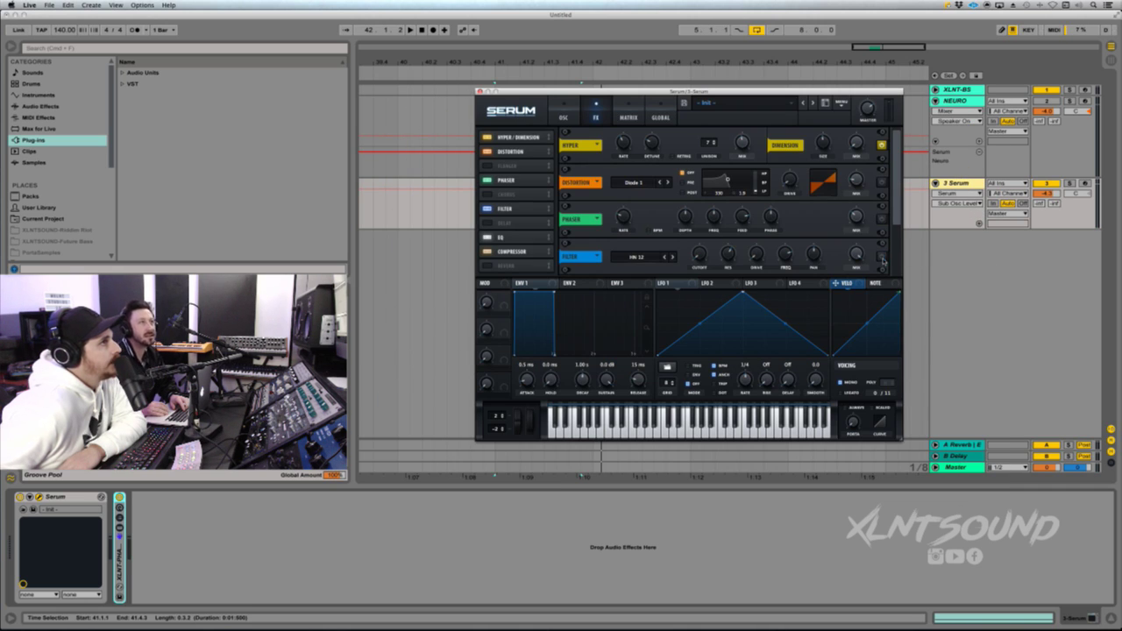
pyautogui.scroll(-2, 890, 260)
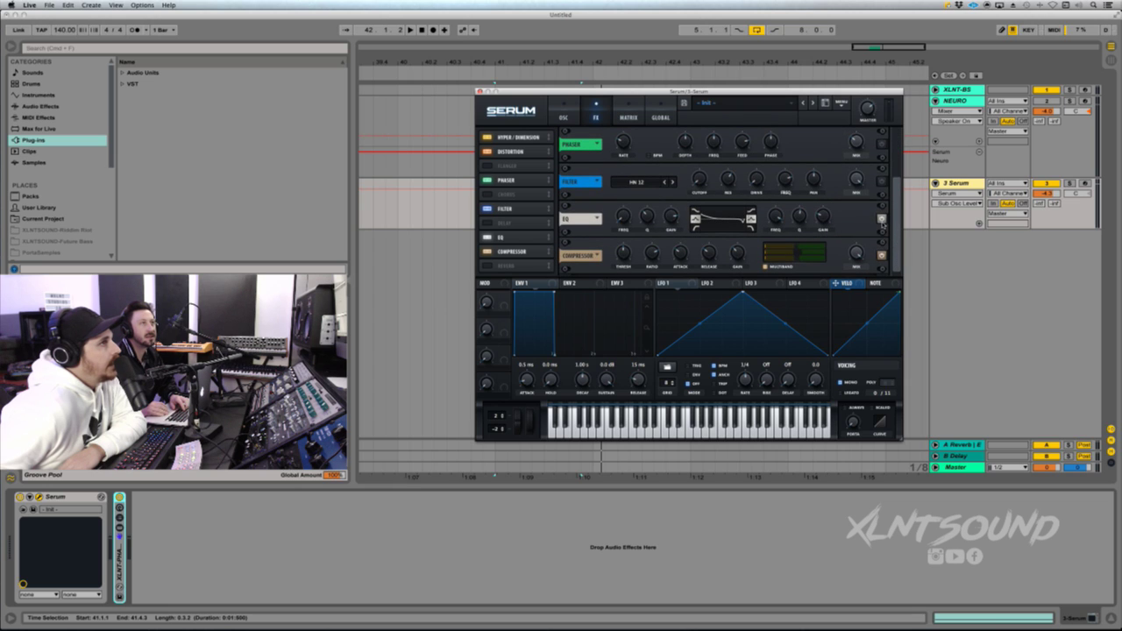
pyautogui.click(881, 218)
pyautogui.click(881, 256)
pyautogui.scroll(2, 891, 259)
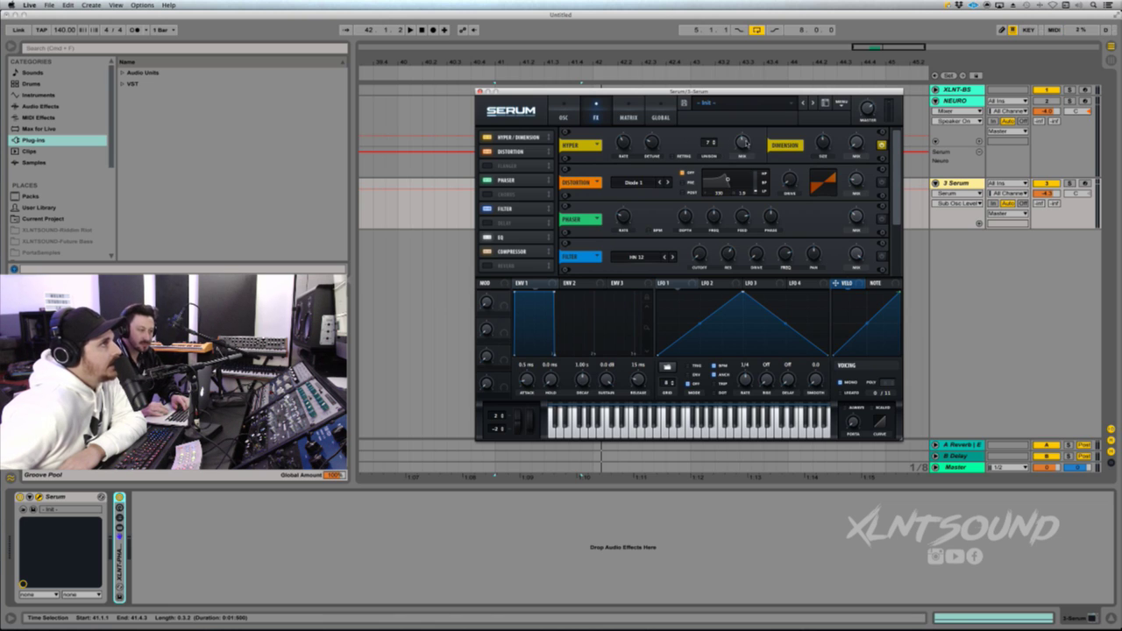
# - Check the Hyper mix and the distortion mix, and turn the distortion back on
pyautogui.moveTo(742, 142); pyautogui.dragTo(750, 146)
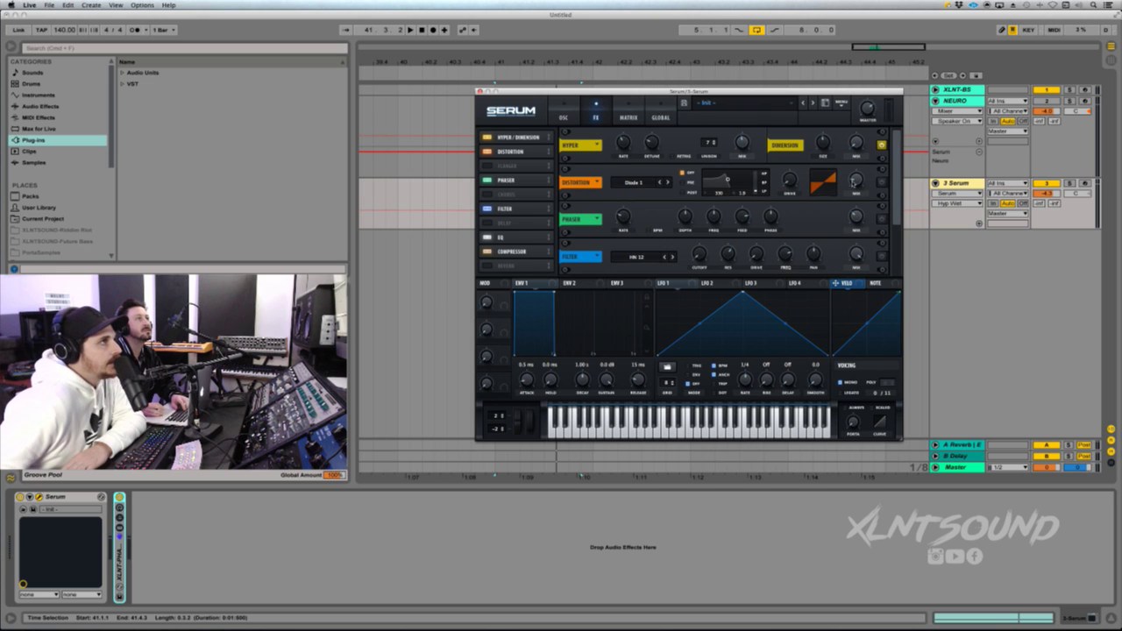
pyautogui.click(855, 181)
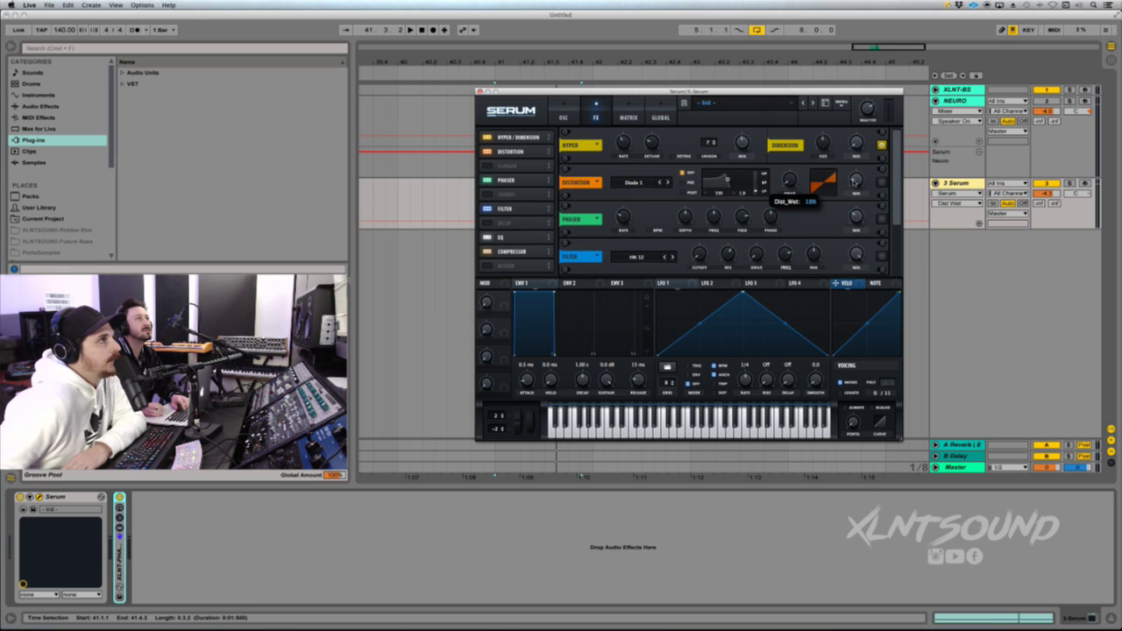
pyautogui.click(882, 182)
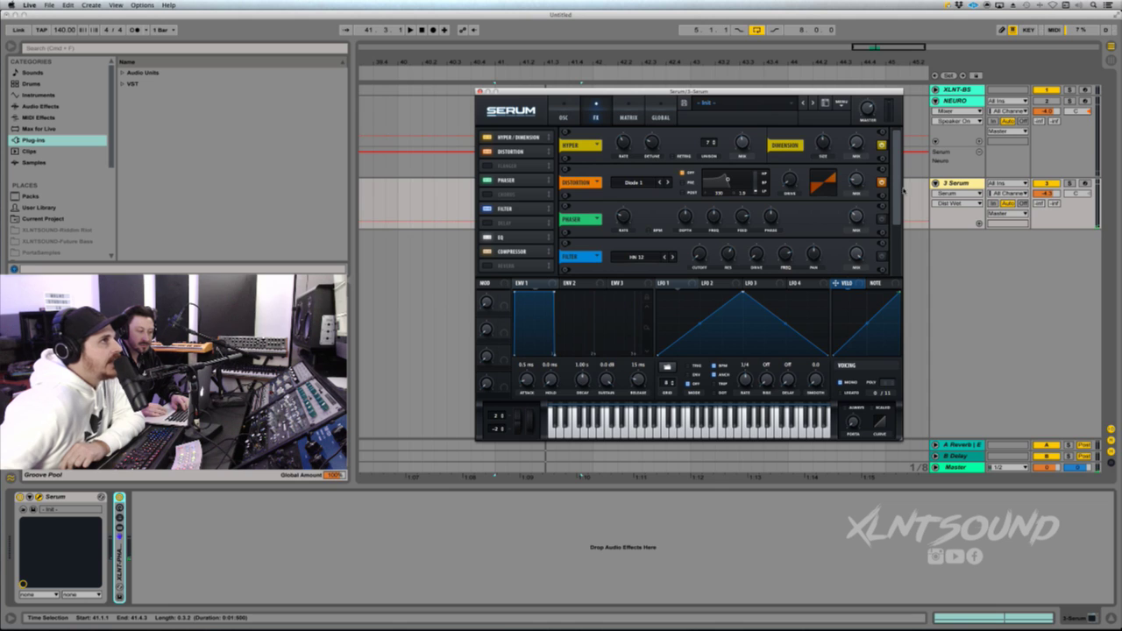
# - Re-enable the phaser and check its rate, depth, frequency, feedback, phase and mix settings
pyautogui.scroll(-2, 901, 193)
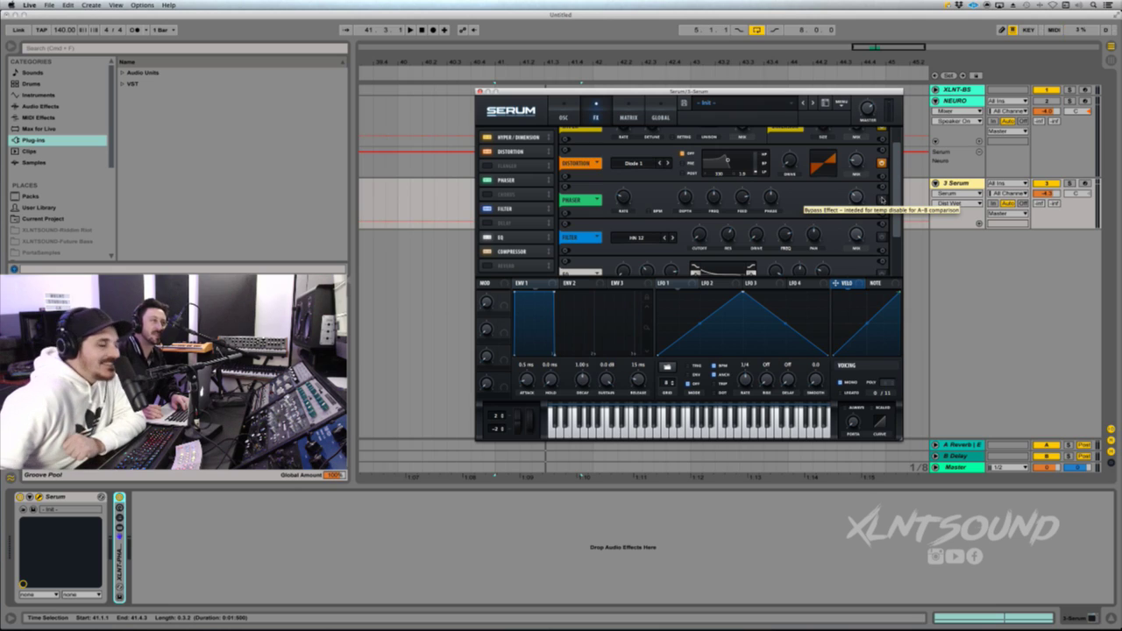
pyautogui.click(881, 199)
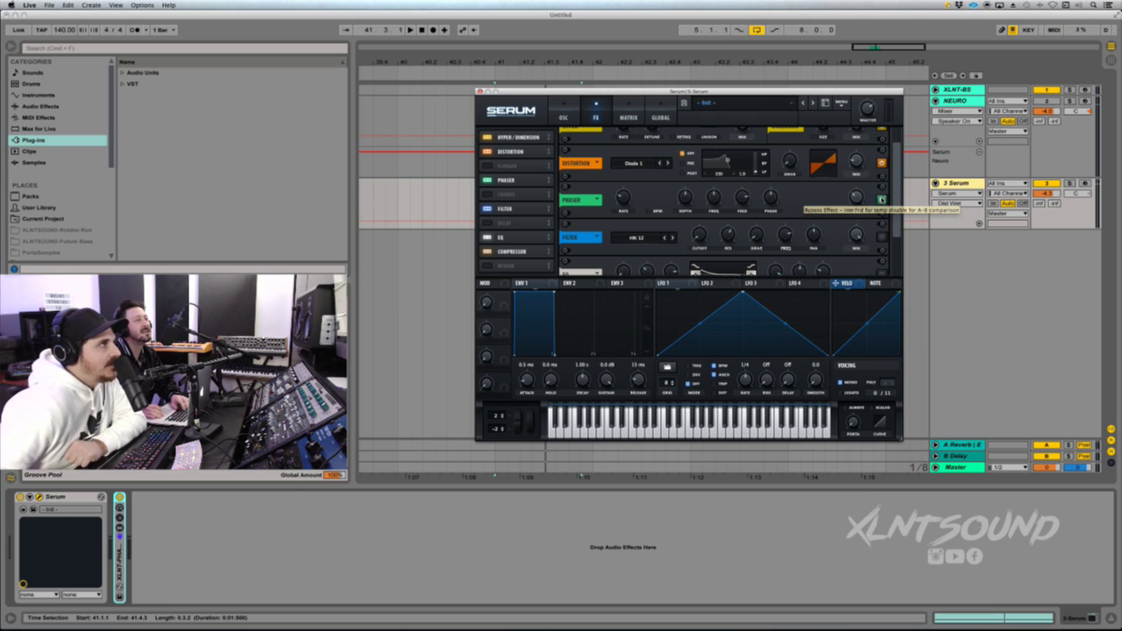
pyautogui.click(621, 197)
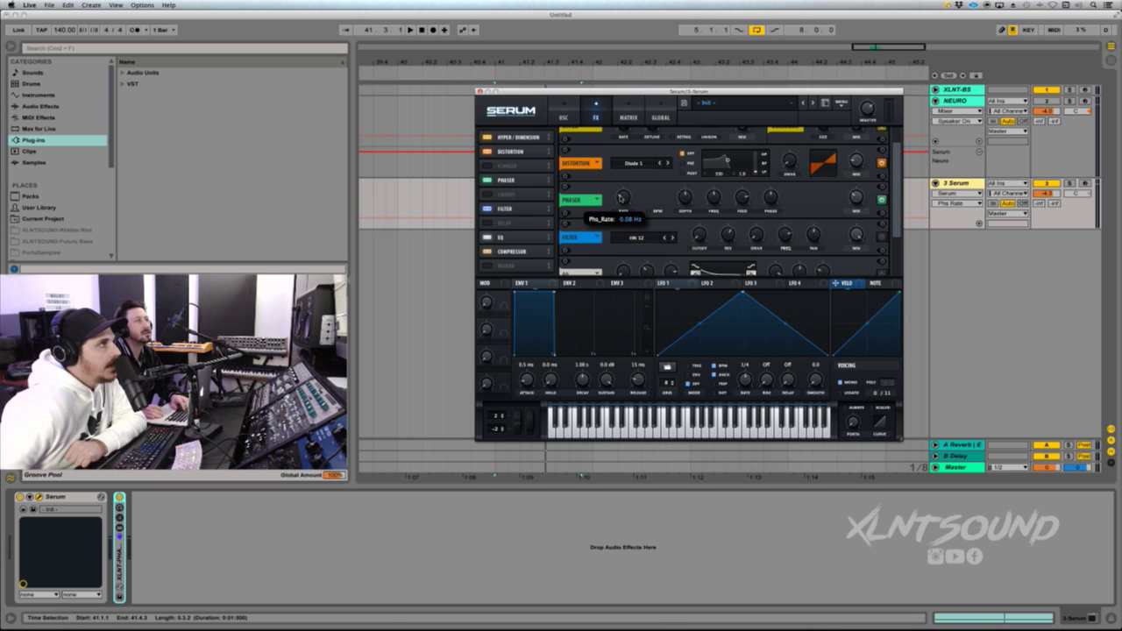
pyautogui.click(683, 198)
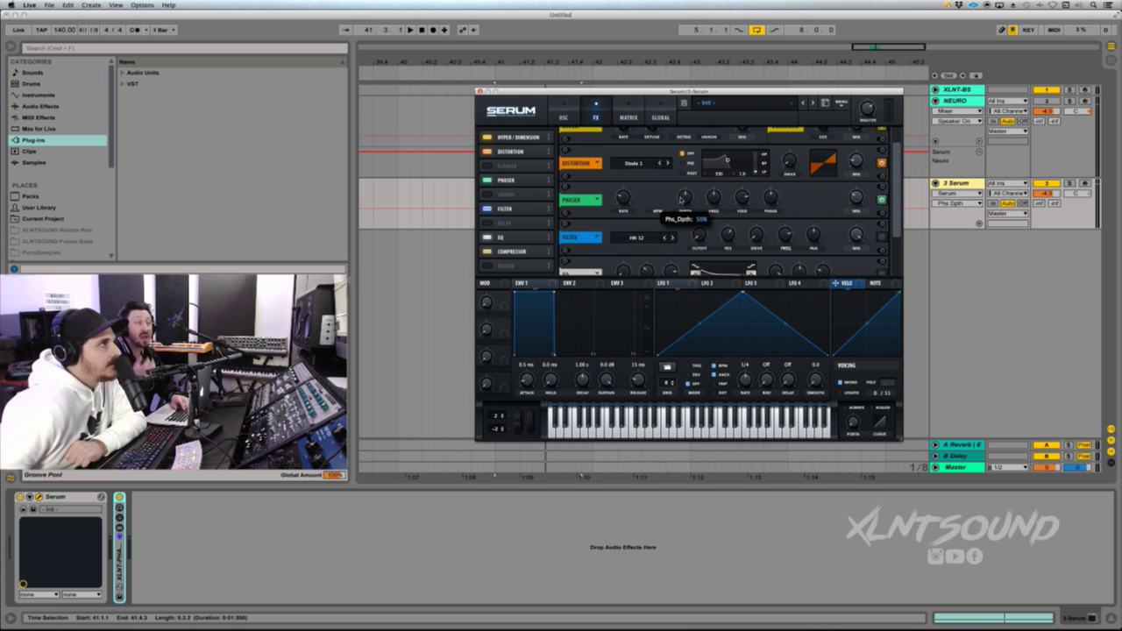
pyautogui.click(711, 199)
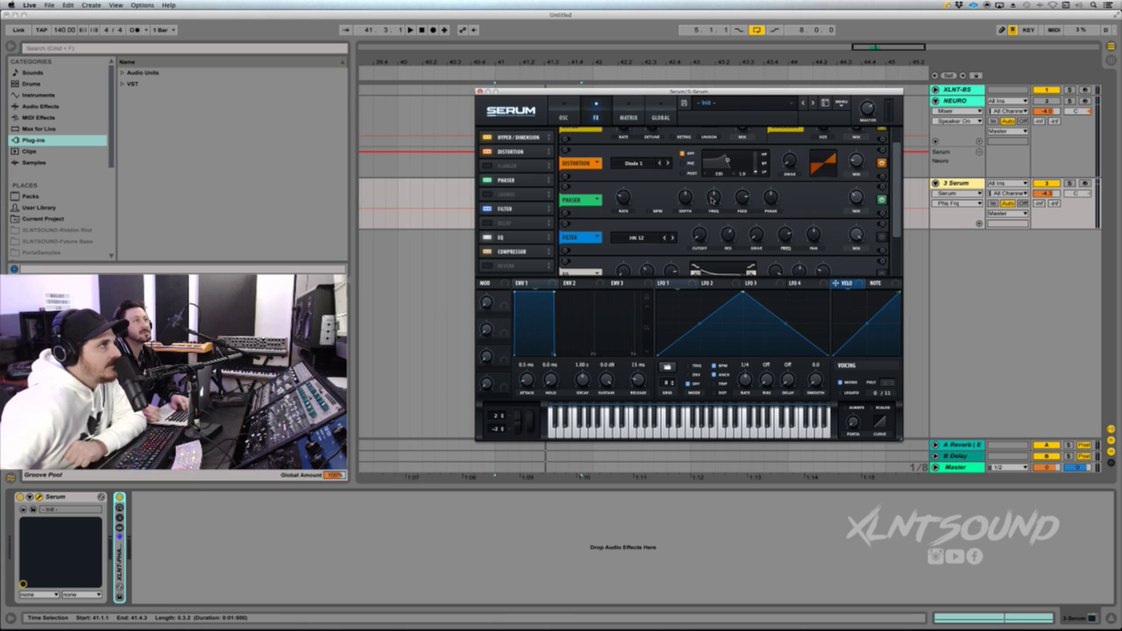
pyautogui.click(746, 200)
pyautogui.click(771, 199)
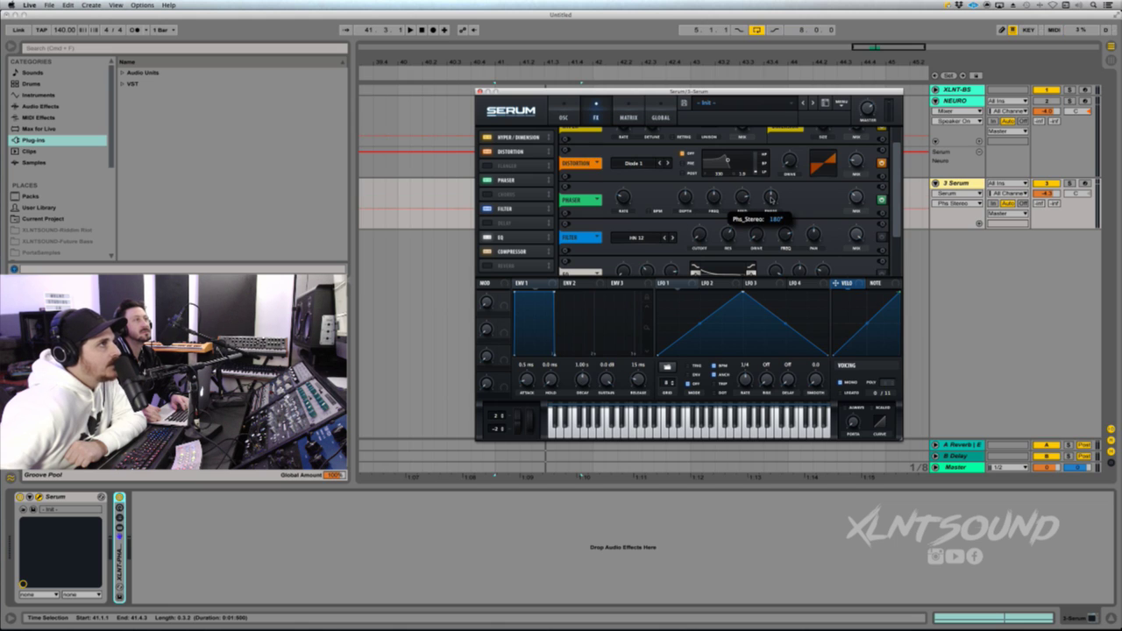
pyautogui.click(856, 198)
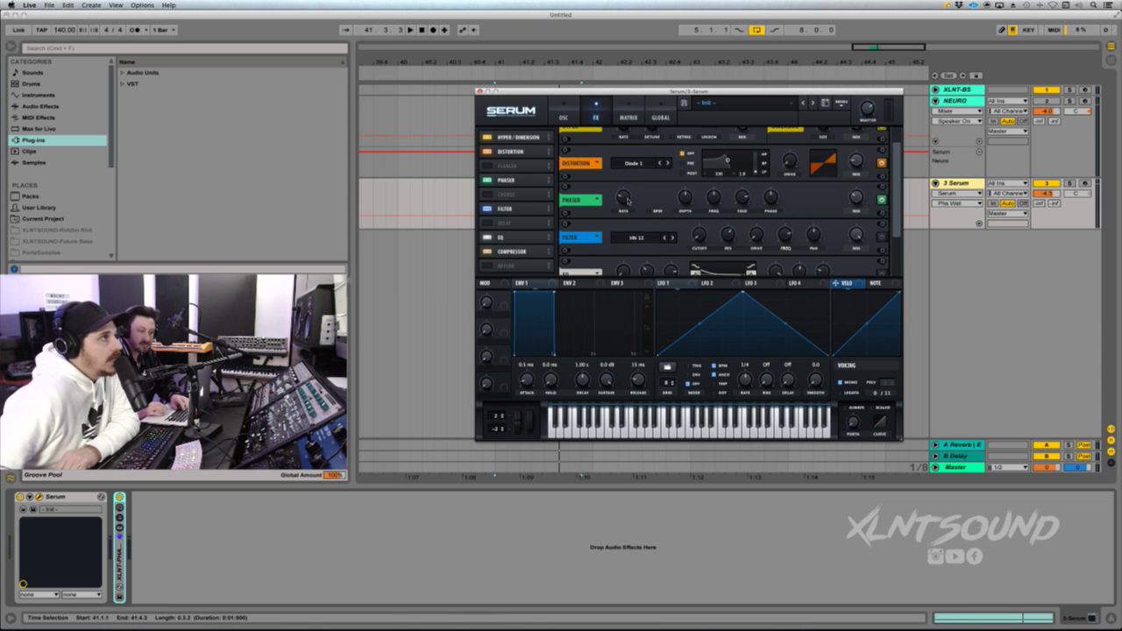
# - Check the effects filter's HN 12 type, cutoff, resonance, drive, Freq, pan and mix, and re-enable the filter
pyautogui.click(701, 237)
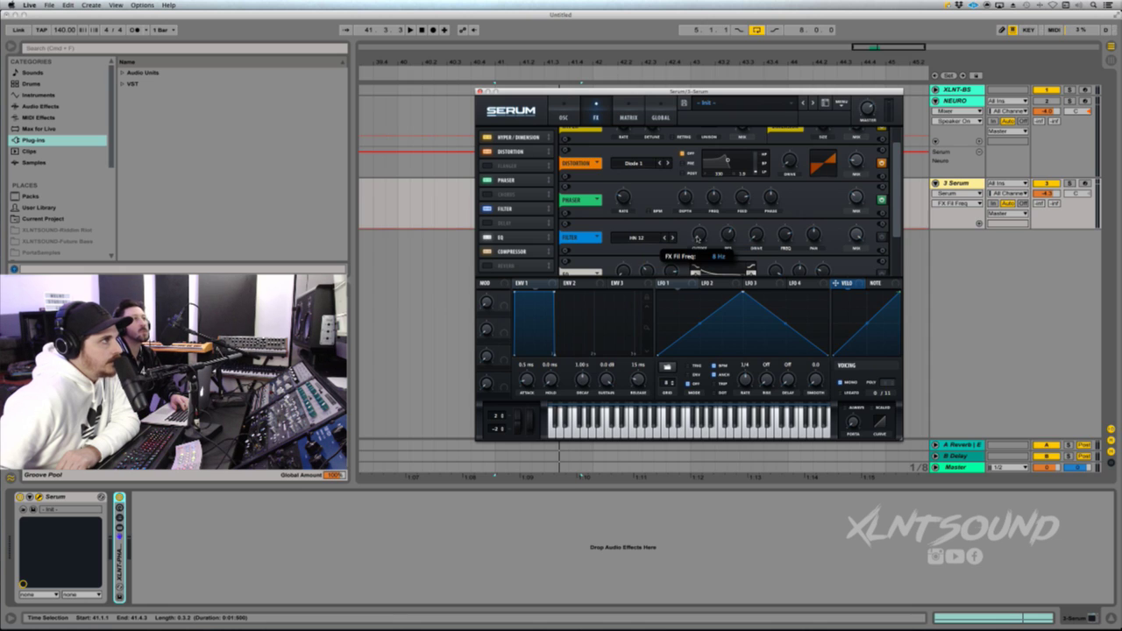
pyautogui.click(658, 239)
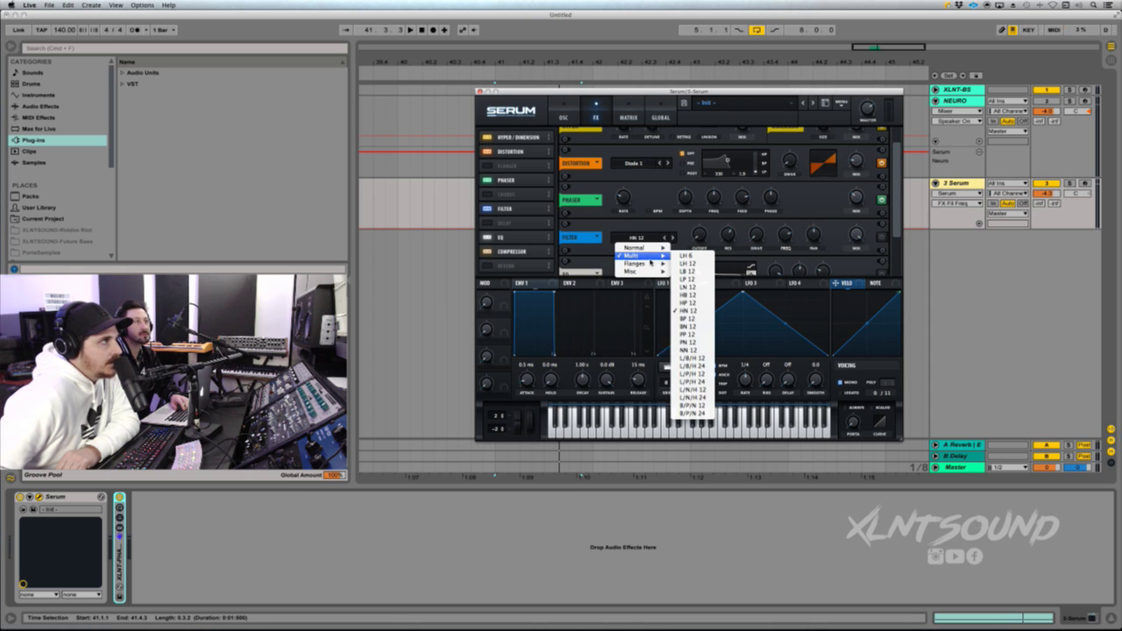
pyautogui.click(700, 230)
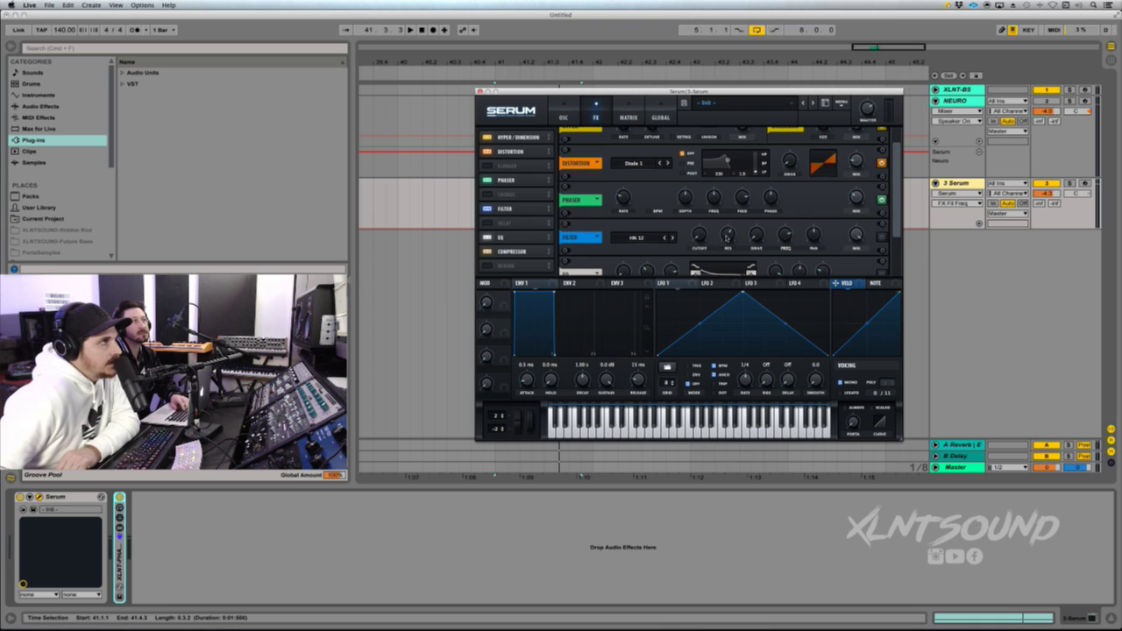
pyautogui.click(729, 236)
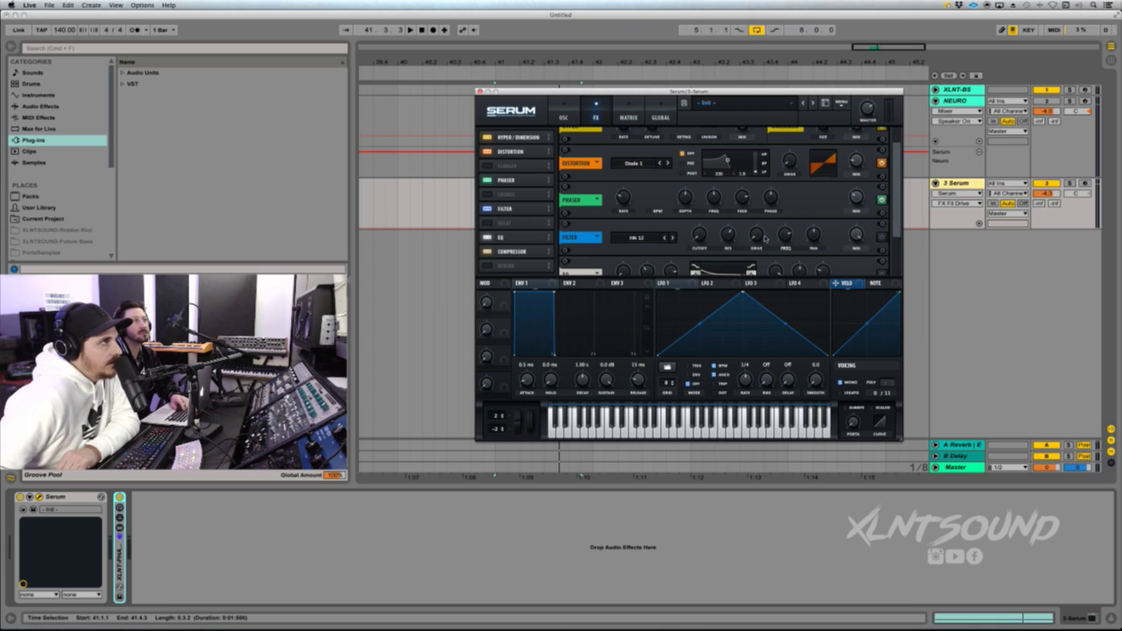
pyautogui.click(788, 235)
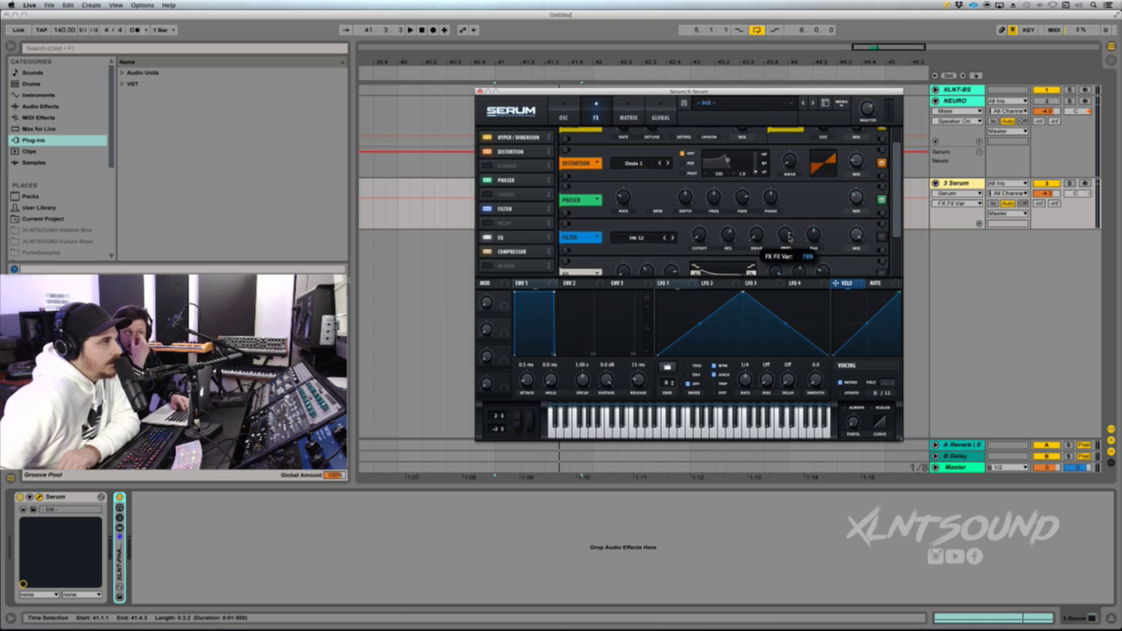
pyautogui.click(816, 236)
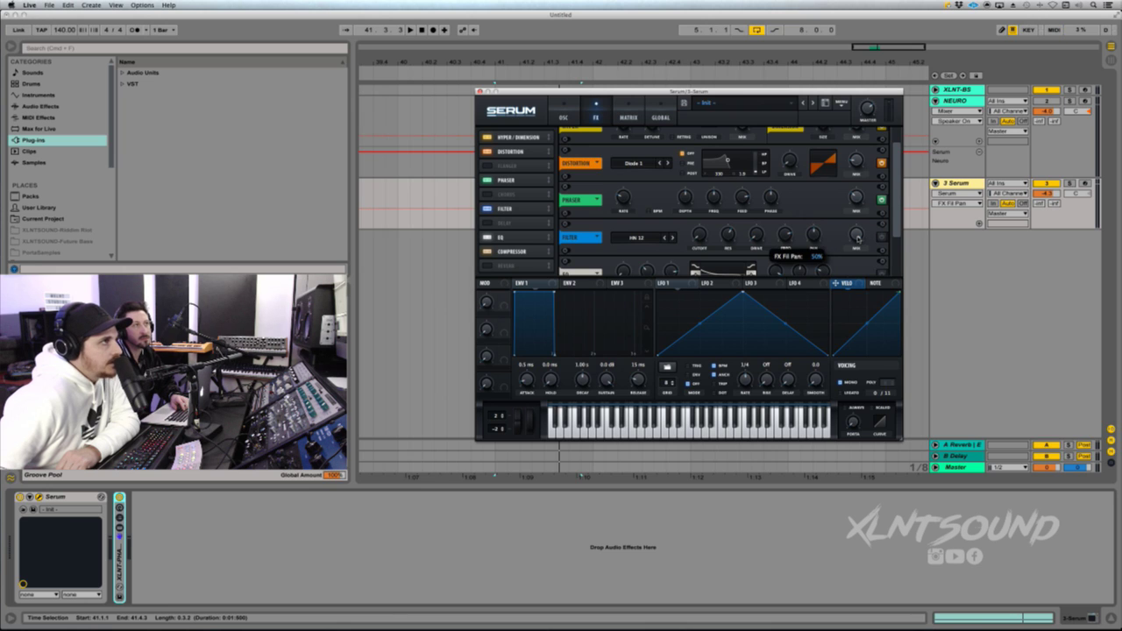
pyautogui.click(857, 235)
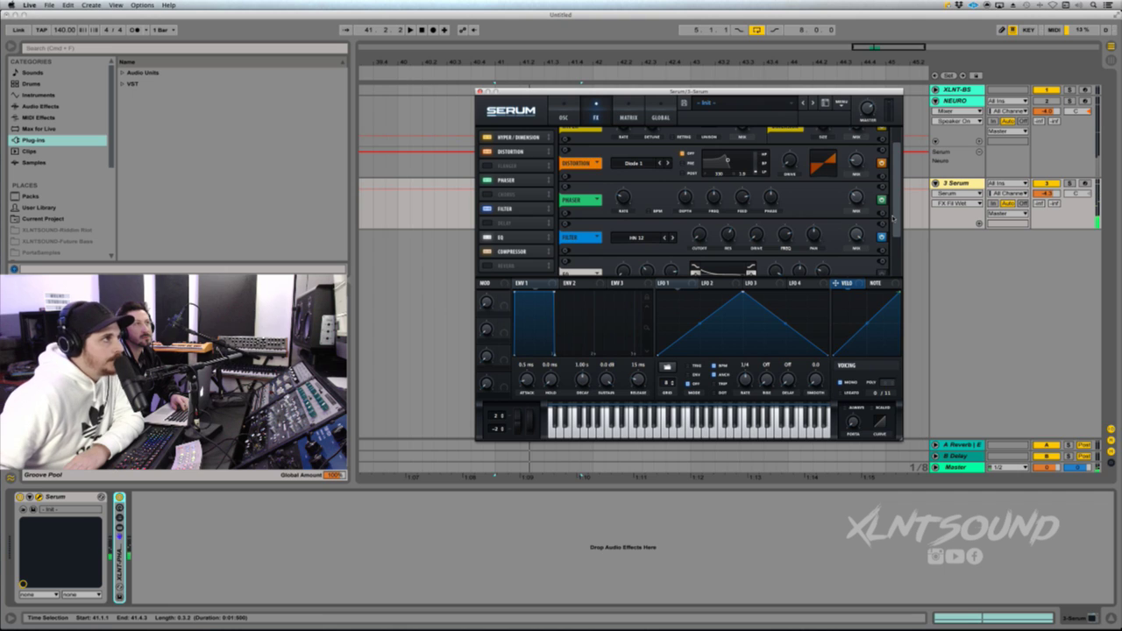
# - Check the EQ's low-band frequency, Q and gain and high-band Q and gain, and re-enable the EQ
pyautogui.scroll(-1, 893, 219)
pyautogui.scroll(-4, 894, 219)
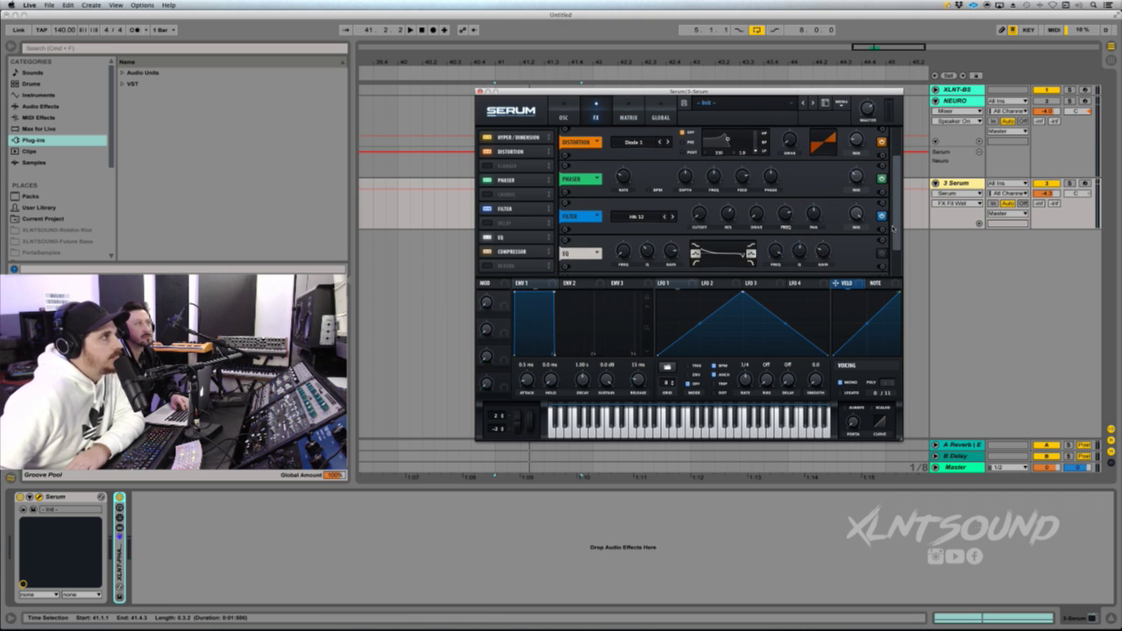
pyautogui.scroll(-1, 889, 244)
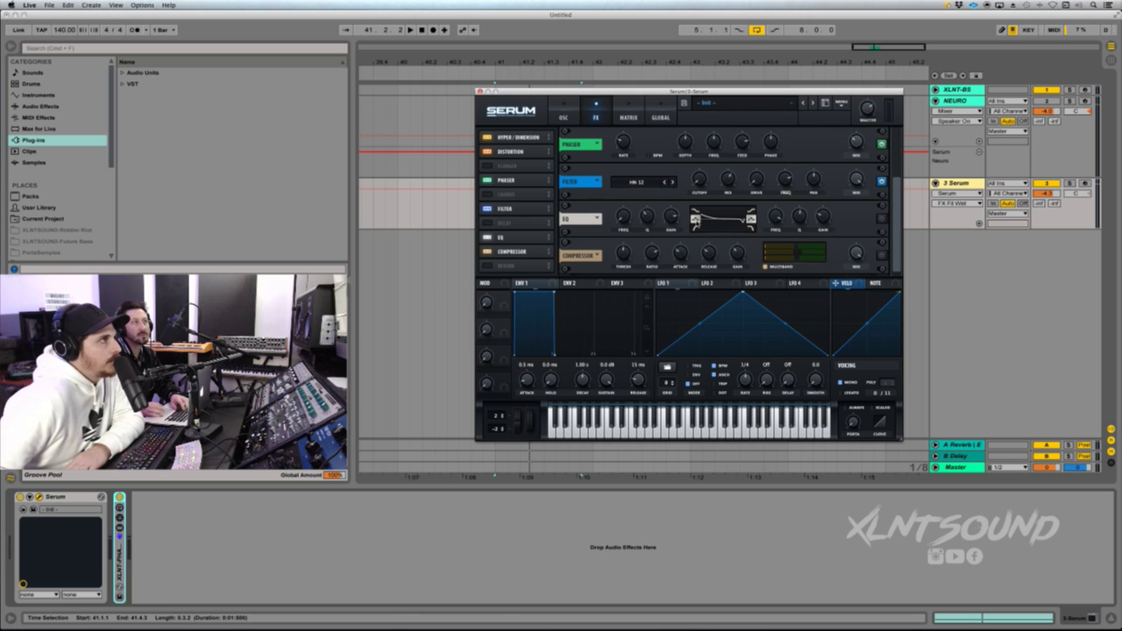
pyautogui.click(623, 217)
pyautogui.moveTo(623, 217); pyautogui.dragTo(642, 225)
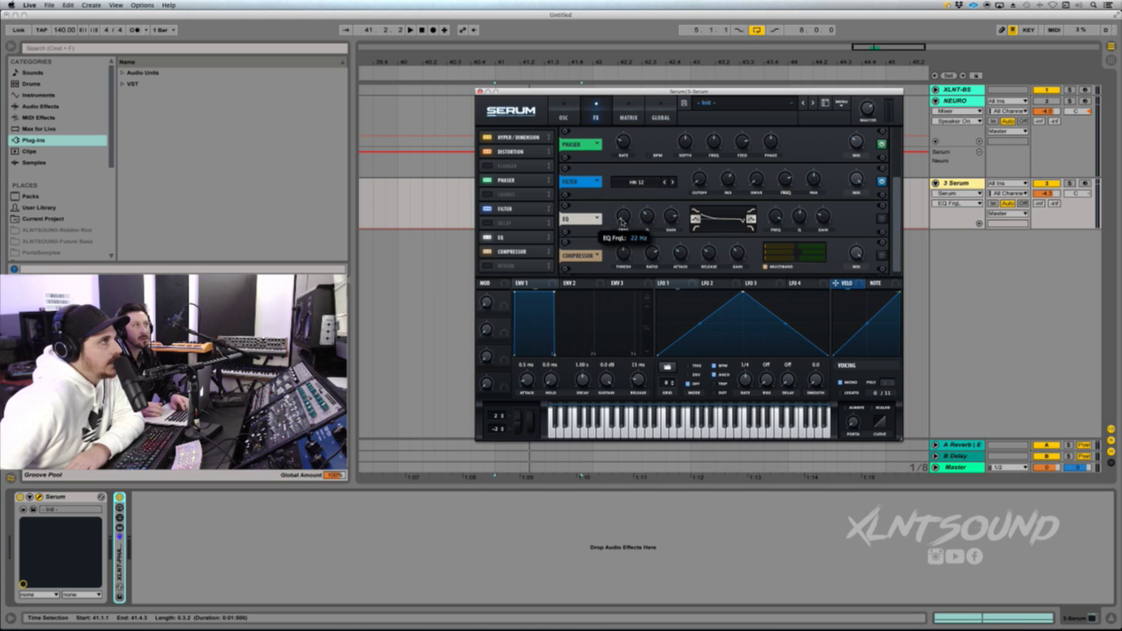
pyautogui.click(648, 218)
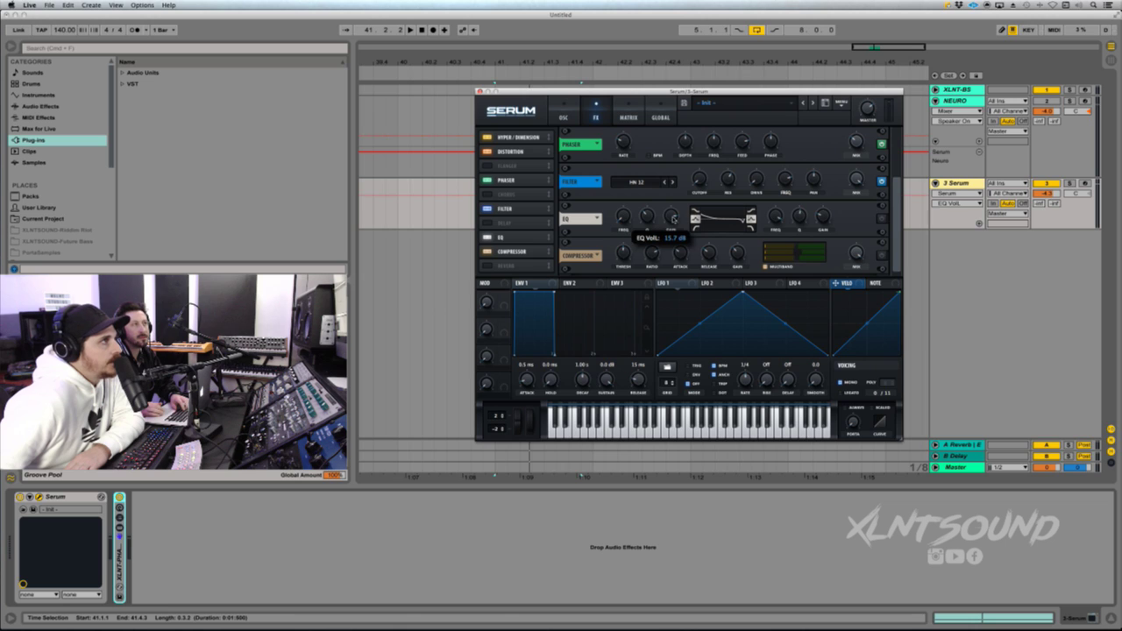
pyautogui.click(672, 217)
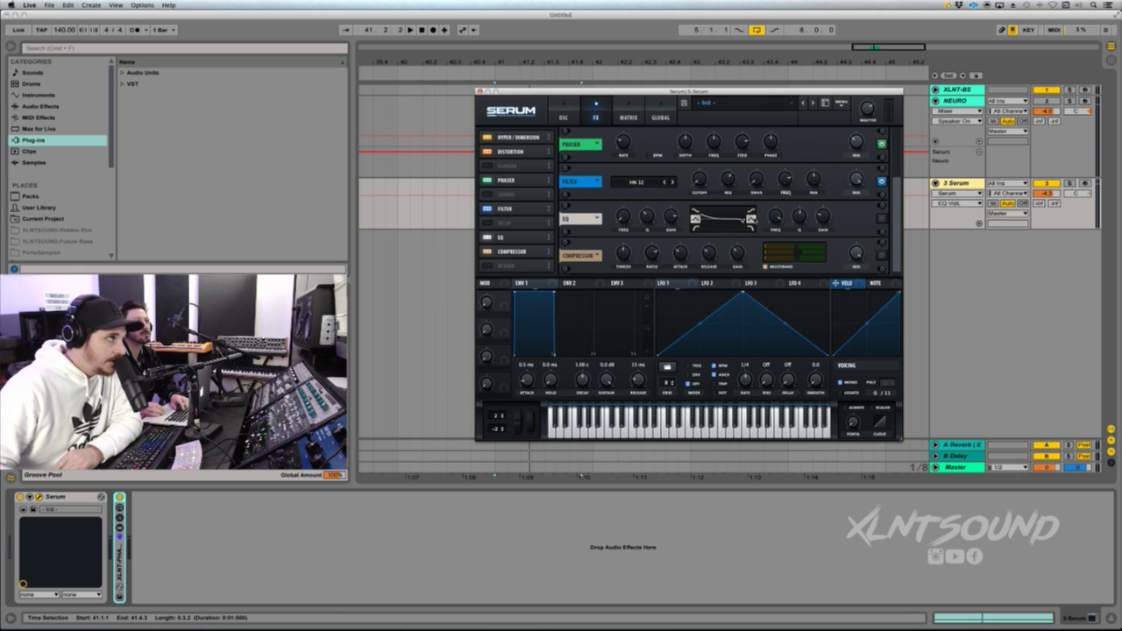
pyautogui.click(801, 218)
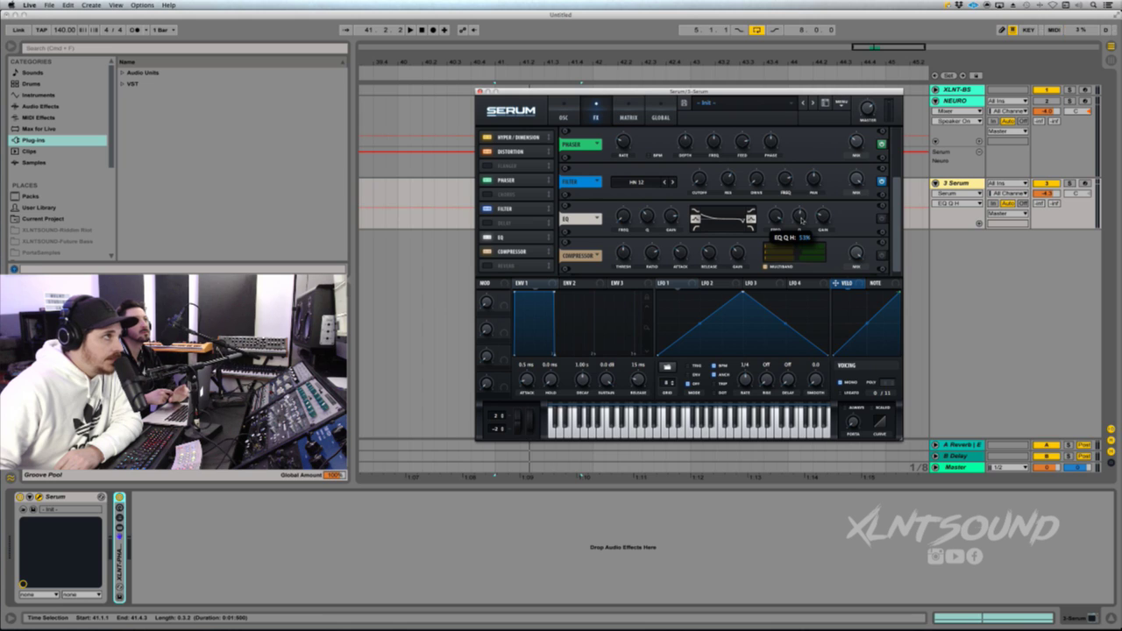
pyautogui.click(822, 220)
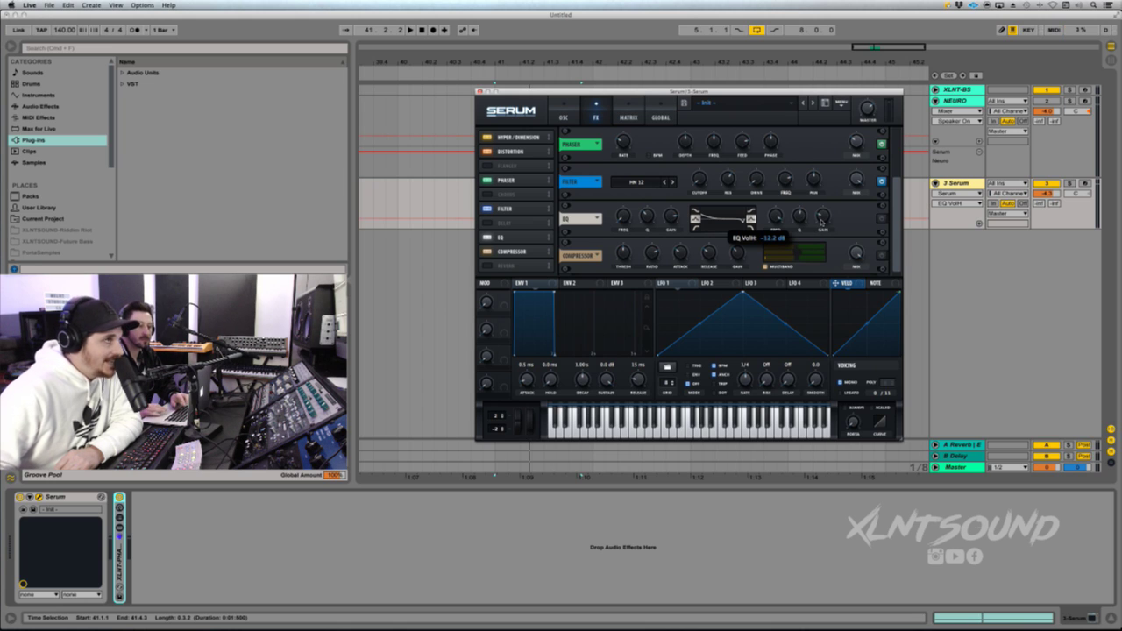
pyautogui.click(882, 219)
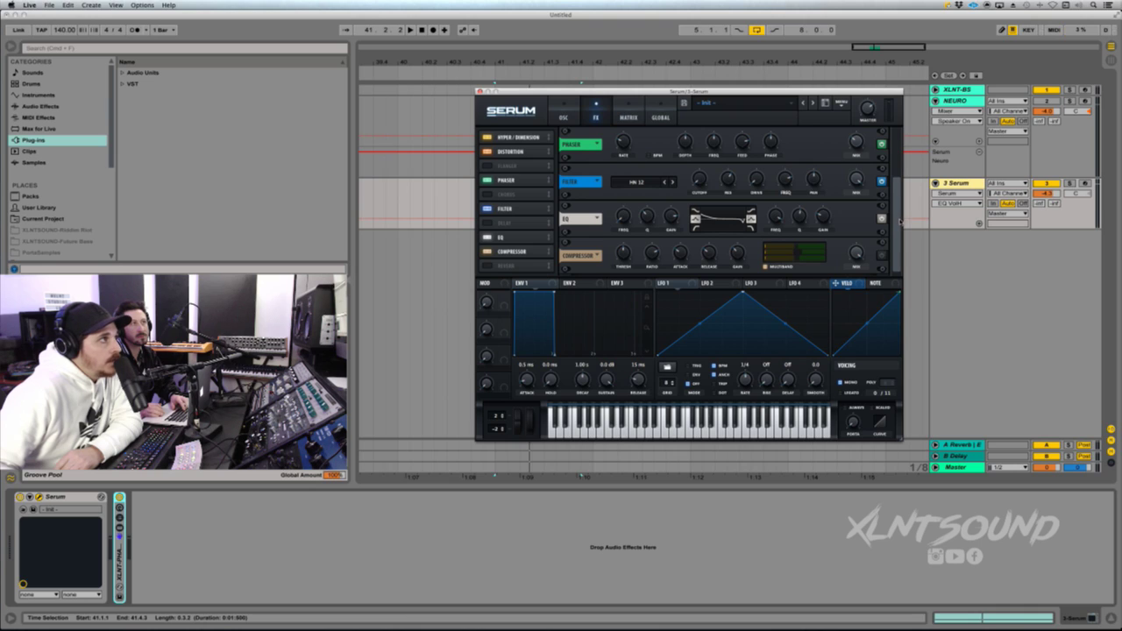
# - Re-enable the compressor, check its gain, and adjust Serum's master volume
pyautogui.click(735, 255)
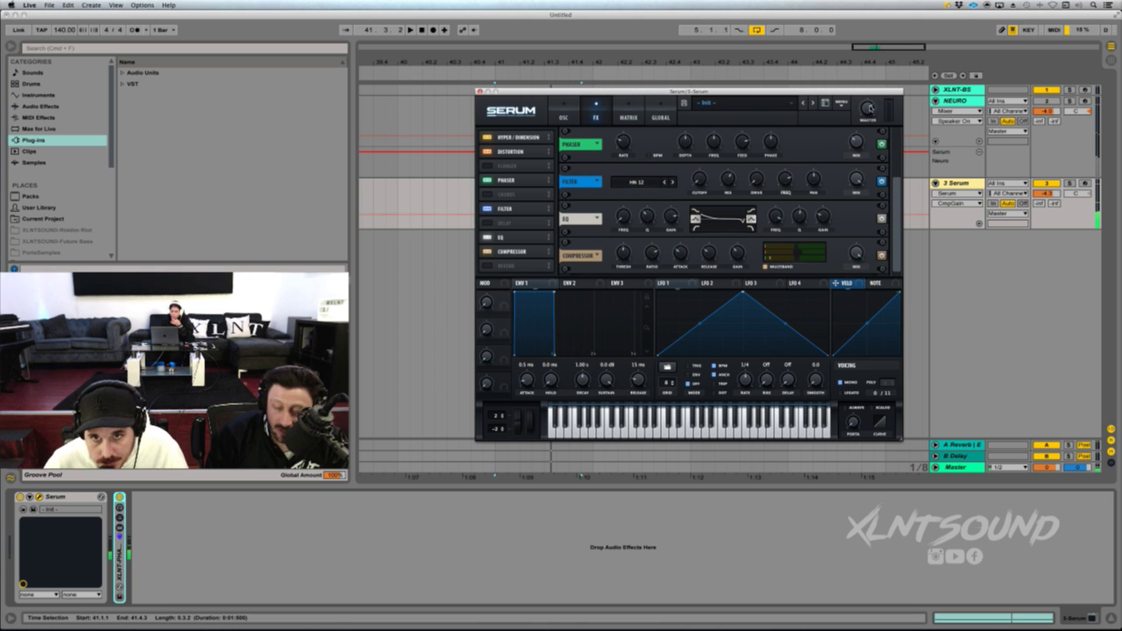
pyautogui.click(868, 112)
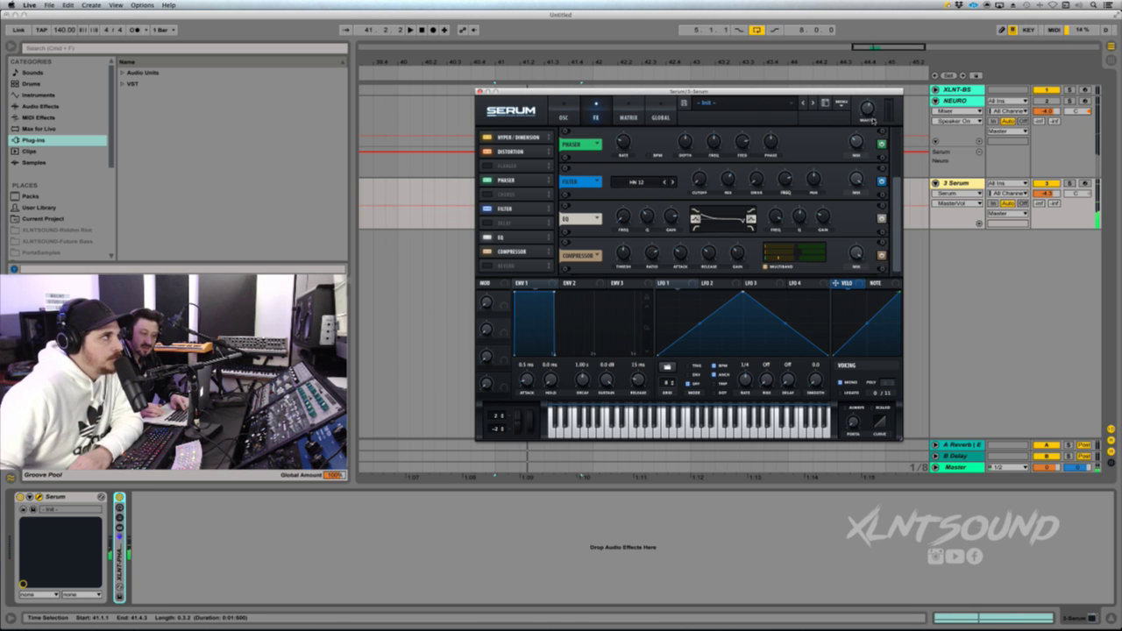
# - Create a modulation matrix routing with Macro 1 as the source and the global Mast.Tun as the destination
pyautogui.click(565, 120)
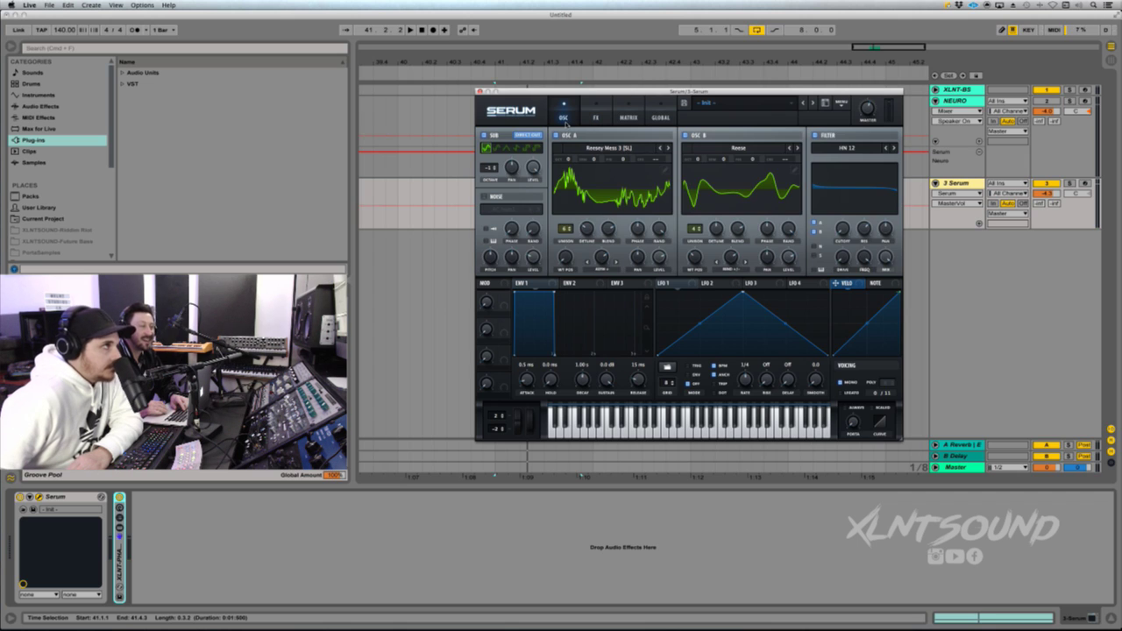
pyautogui.click(621, 121)
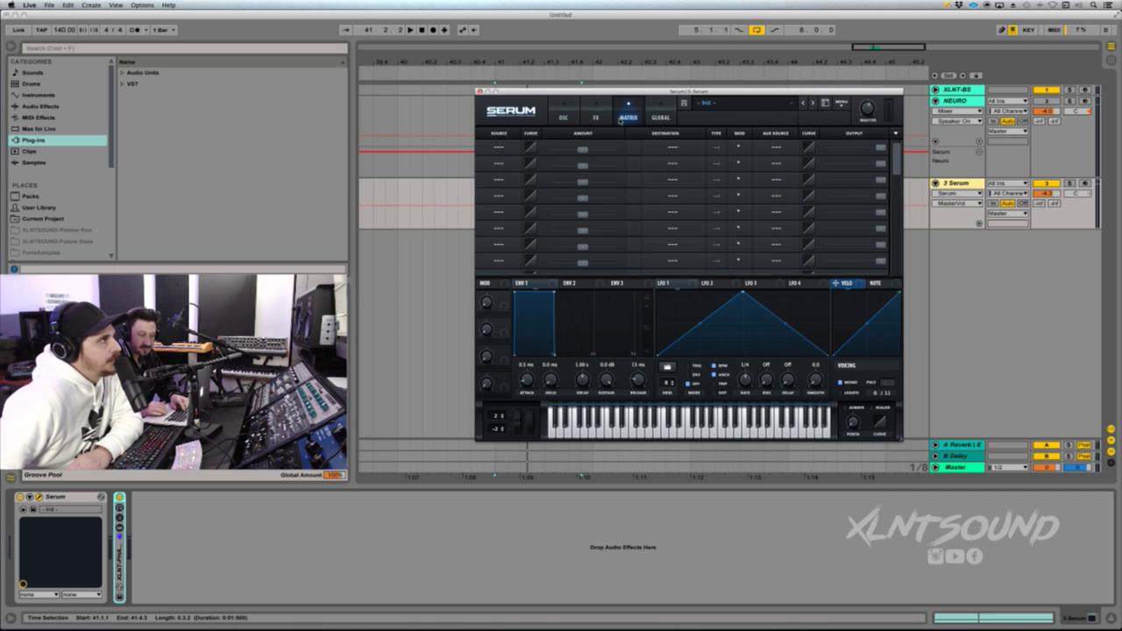
pyautogui.click(496, 149)
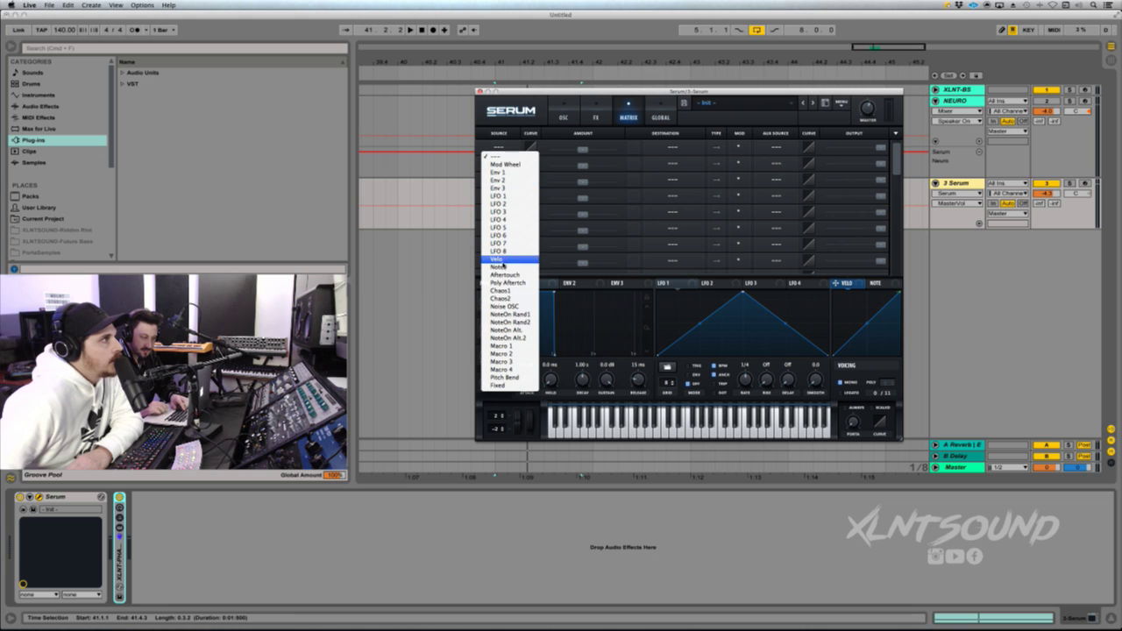
pyautogui.click(502, 345)
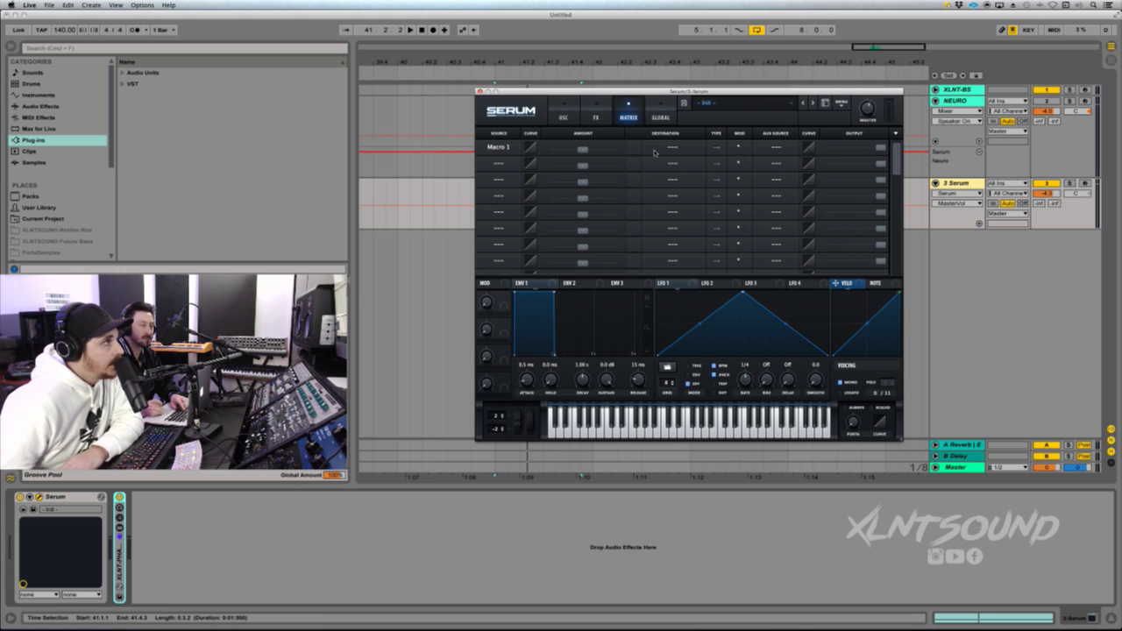
pyautogui.click(661, 153)
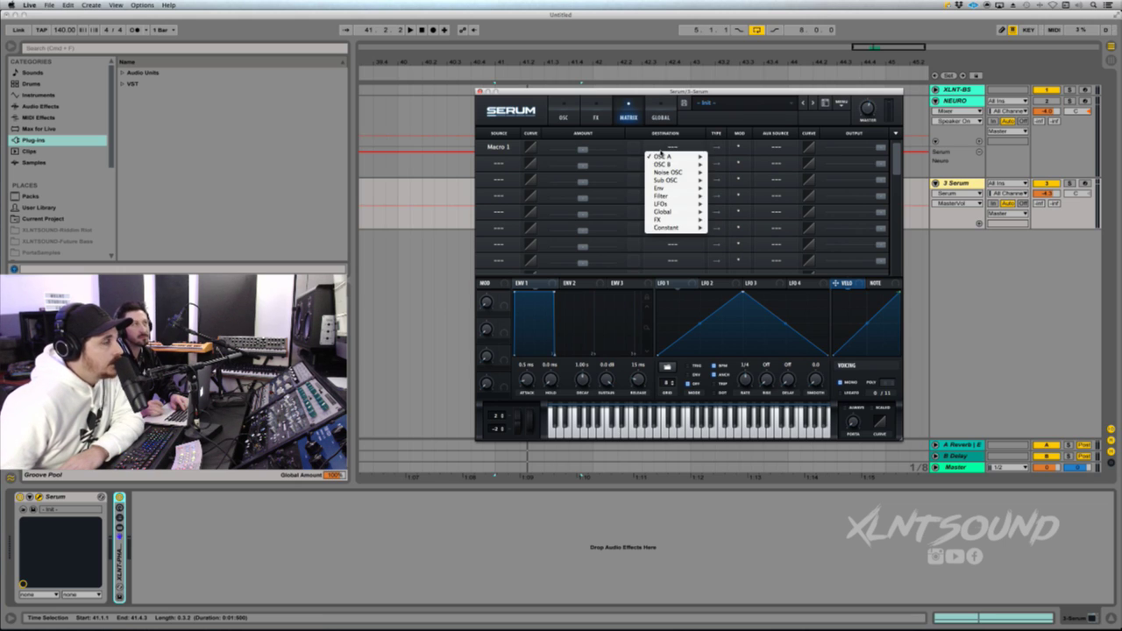
pyautogui.moveTo(666, 214)
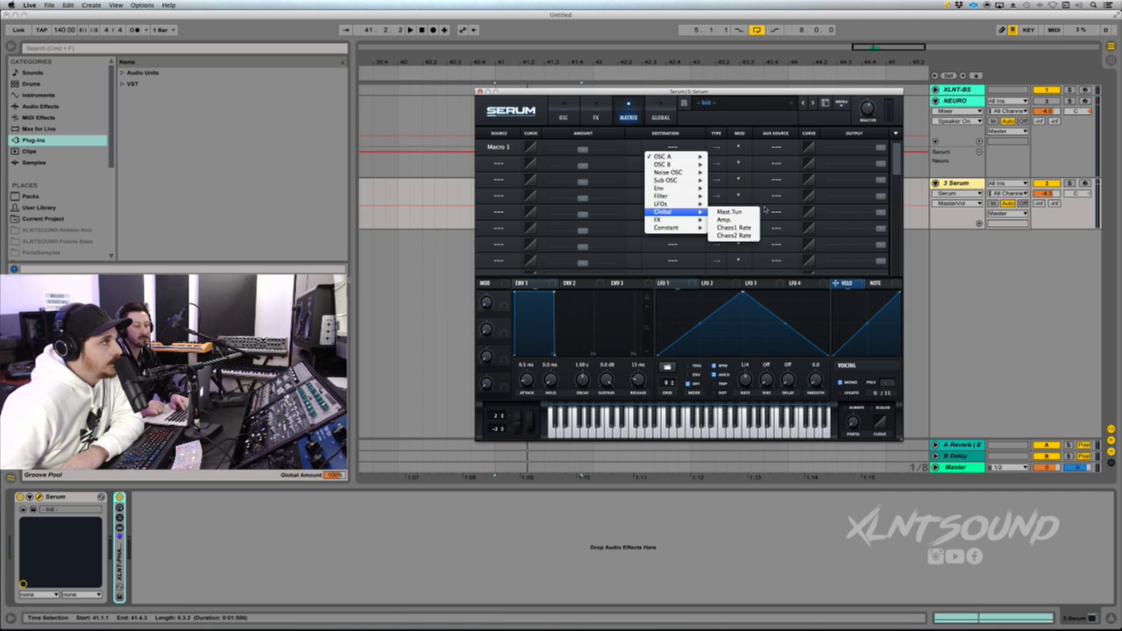
pyautogui.click(727, 212)
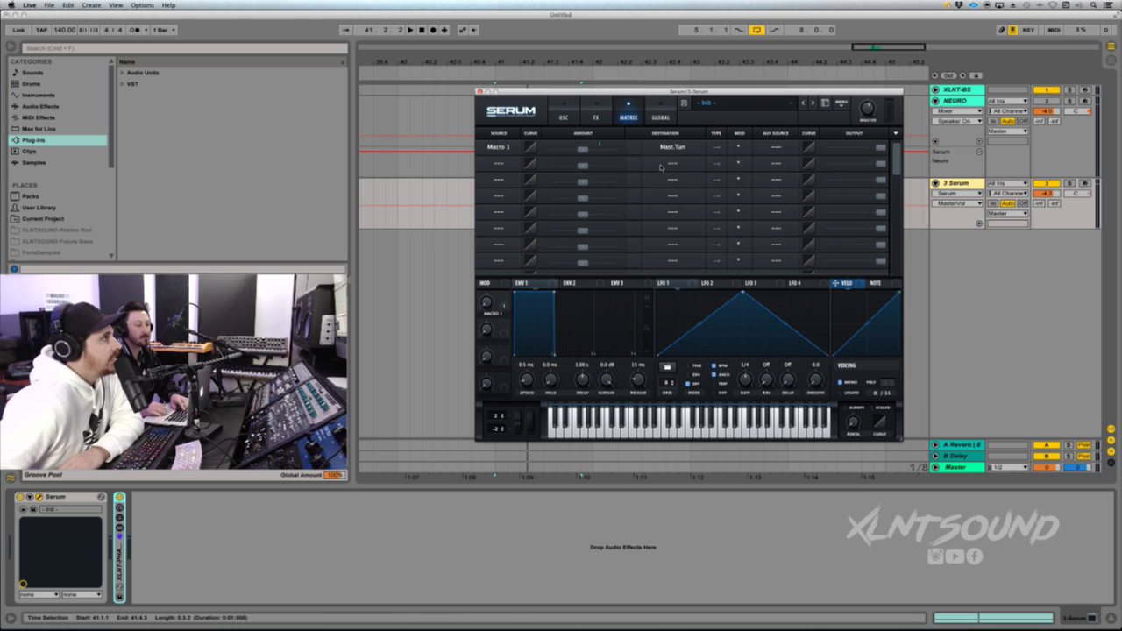
# - Set a slightly negative amount for the Macro 1 master tuning modulation and sweep Macro 1 to audition the pitch change
pyautogui.click(581, 150)
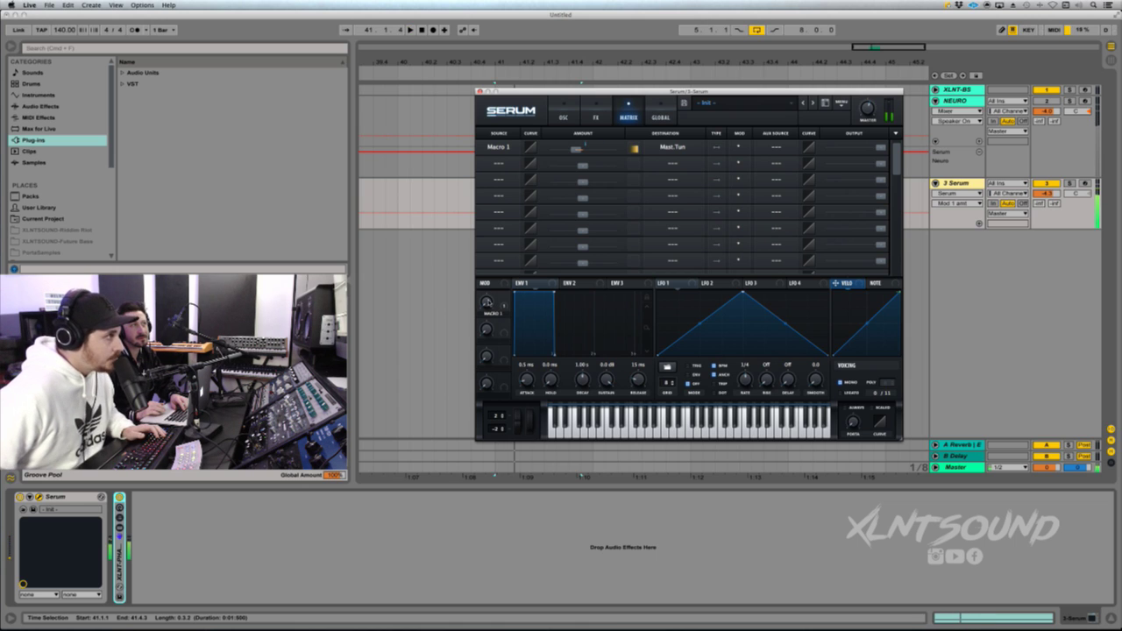
pyautogui.click(487, 303)
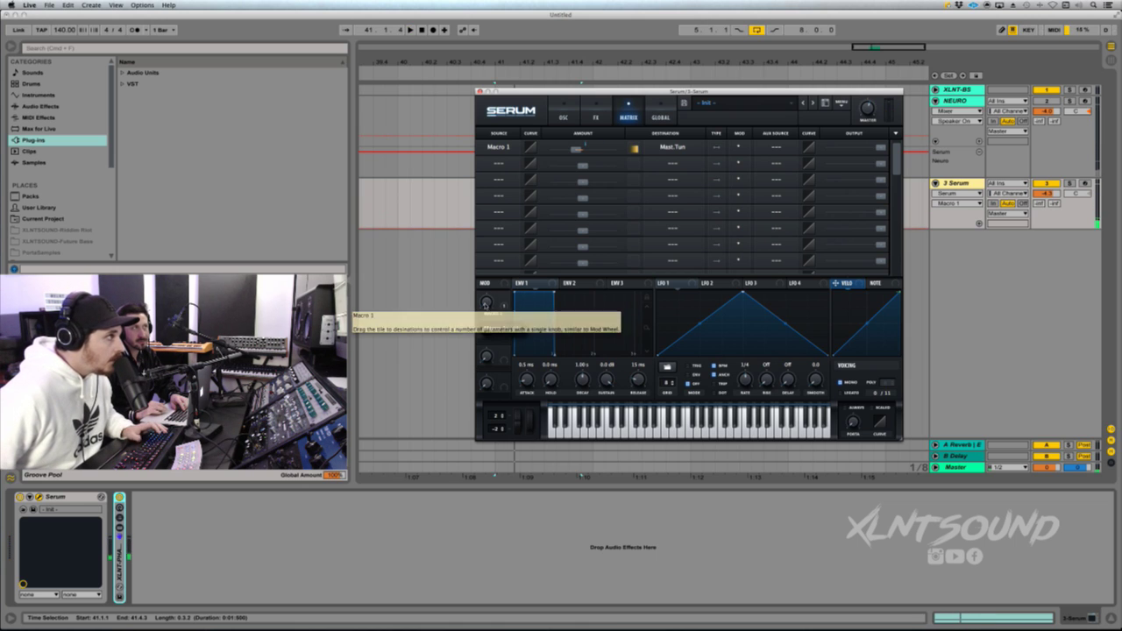
pyautogui.moveTo(487, 302); pyautogui.dragTo(497, 274)
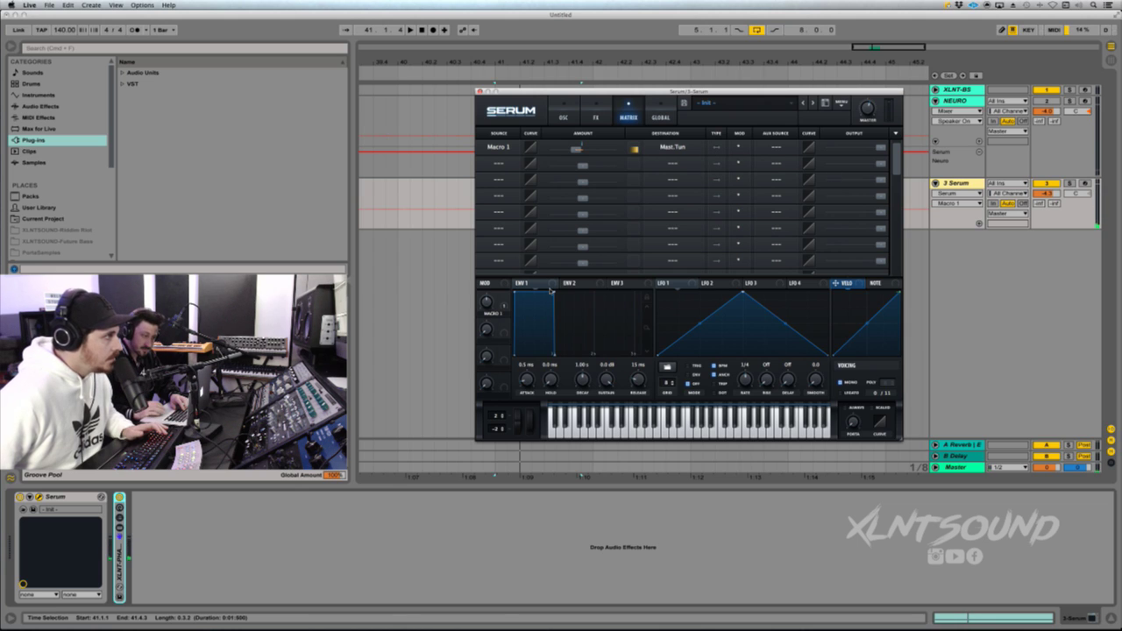
pyautogui.moveTo(487, 305)
pyautogui.moveTo(488, 305); pyautogui.dragTo(487, 304)
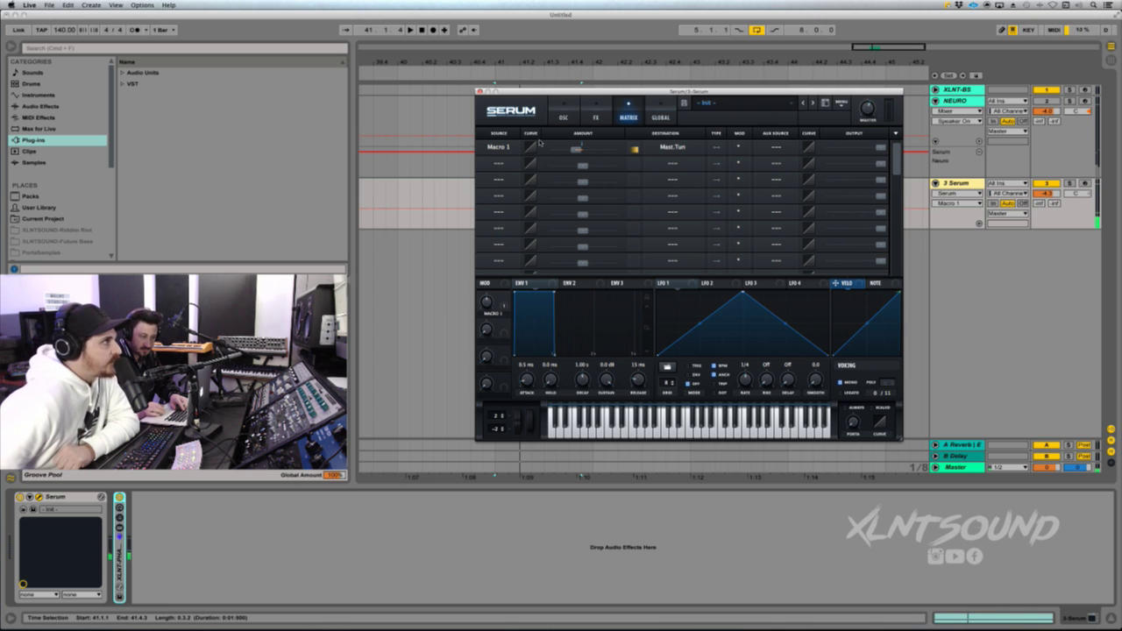
# - Assign Macro 1 to oscillator A's WT Pos and warp and oscillator B's WT Pos, and audition it by sweeping the macro
pyautogui.click(553, 112)
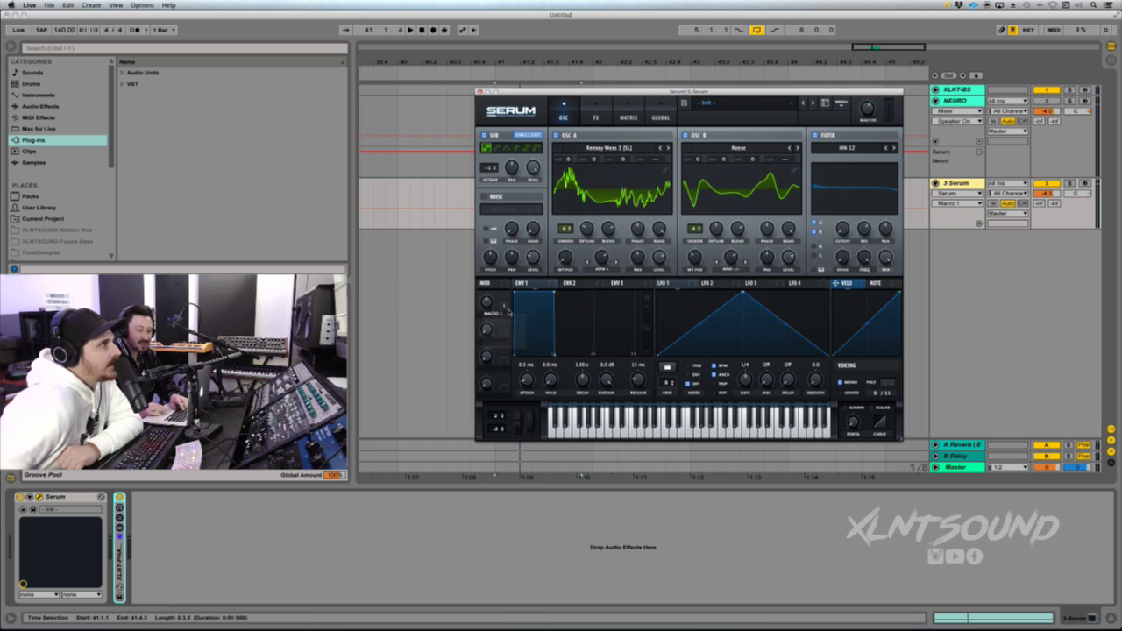
pyautogui.moveTo(504, 298); pyautogui.dragTo(566, 257)
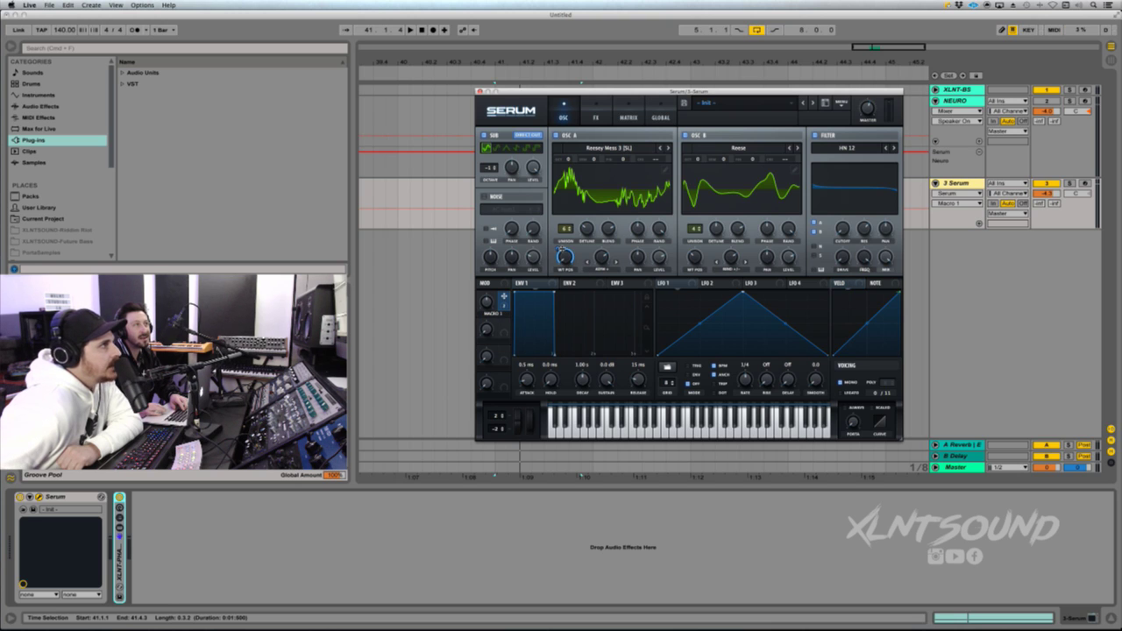
pyautogui.moveTo(556, 255)
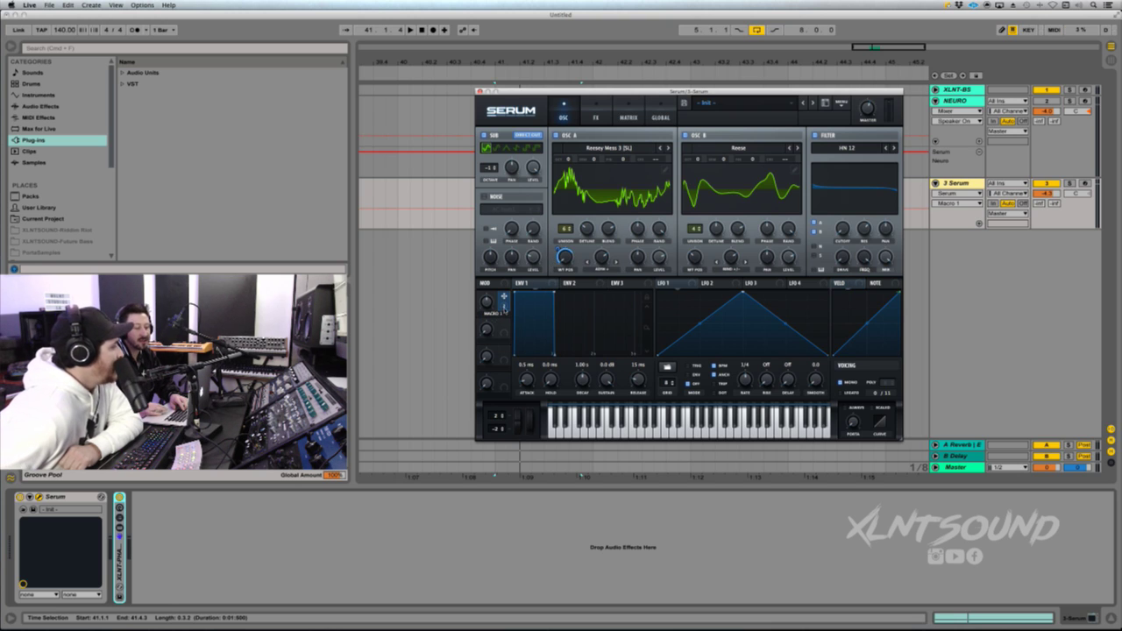
pyautogui.moveTo(504, 302); pyautogui.dragTo(602, 260)
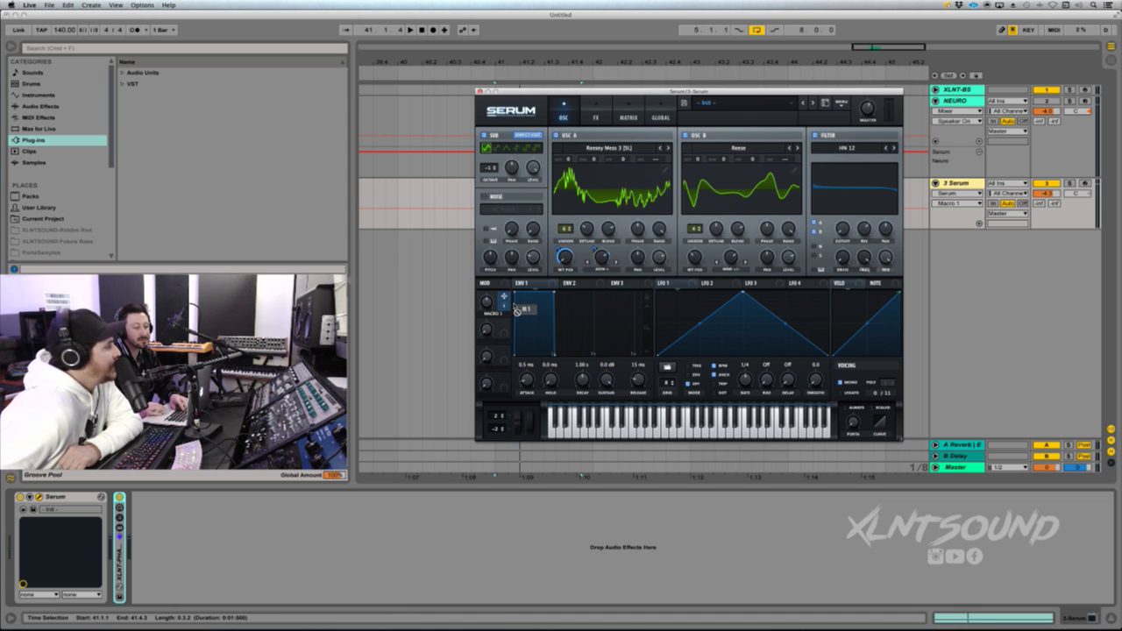
pyautogui.moveTo(561, 285); pyautogui.dragTo(696, 259)
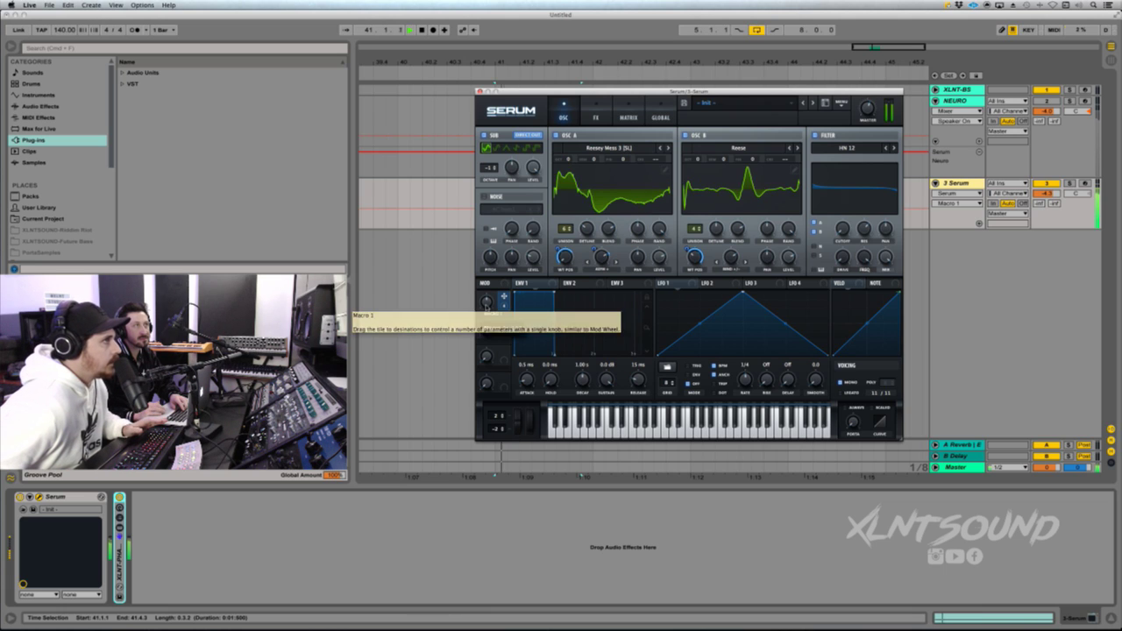
pyautogui.moveTo(488, 304)
pyautogui.moveTo(487, 303)
pyautogui.mouseDown()
pyautogui.moveTo(463, 302)
pyautogui.moveTo(478, 299)
pyautogui.mouseUp()
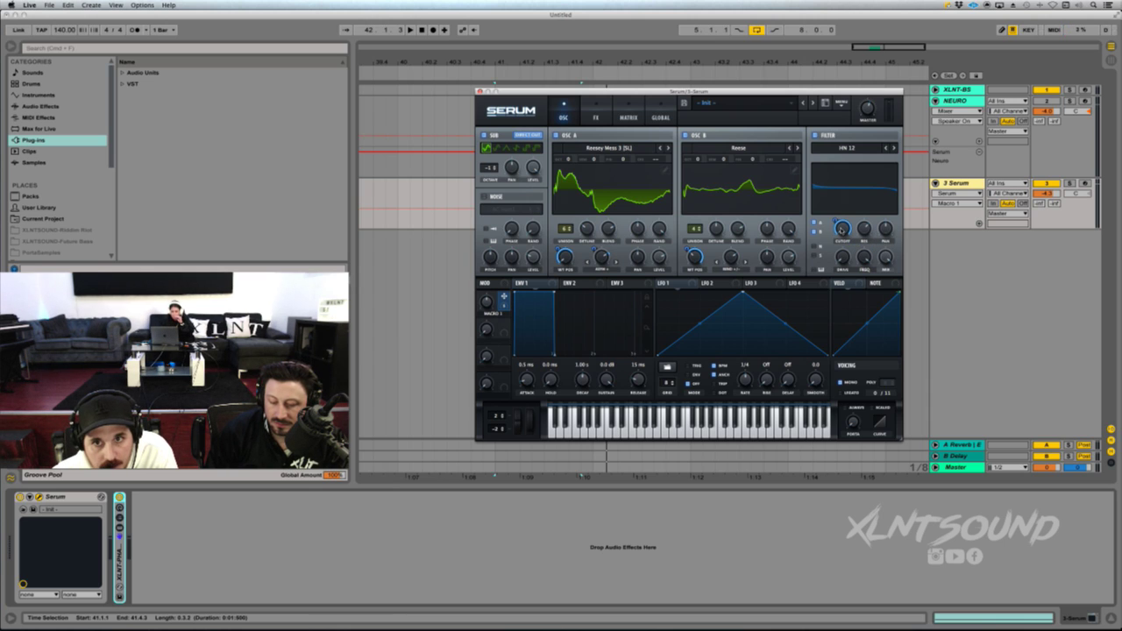
# - Assign Macro 1 to the oscillator filter's cutoff, drive and Freq, adjust the cutoff modulation amount, and sweep the macro during playback
pyautogui.moveTo(839, 226); pyautogui.dragTo(835, 238)
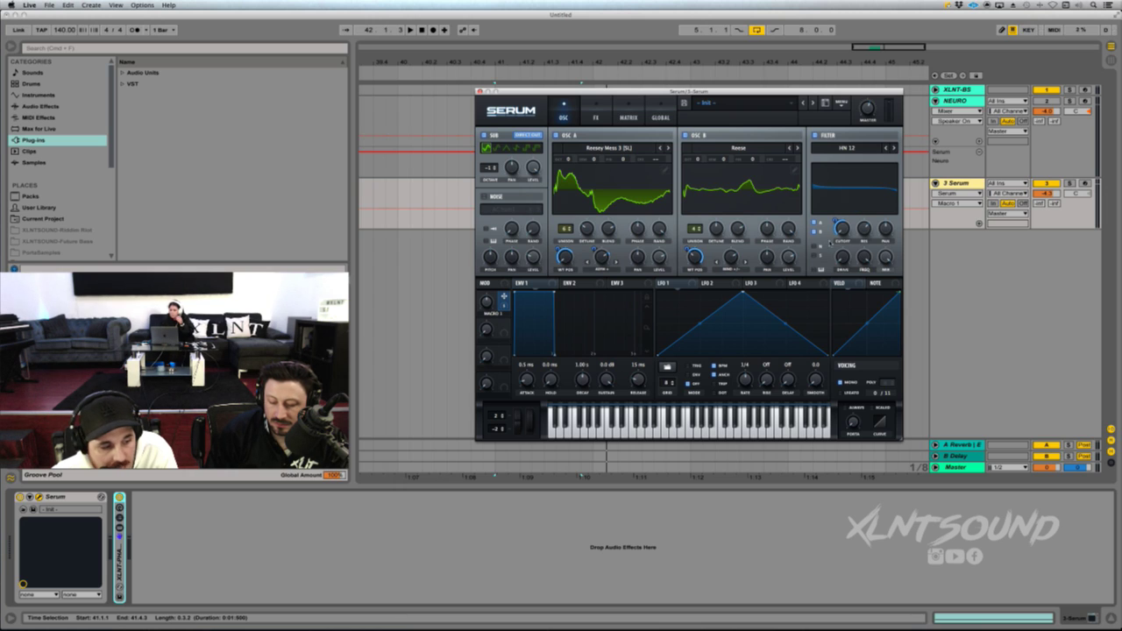
pyautogui.moveTo(508, 306); pyautogui.dragTo(833, 254)
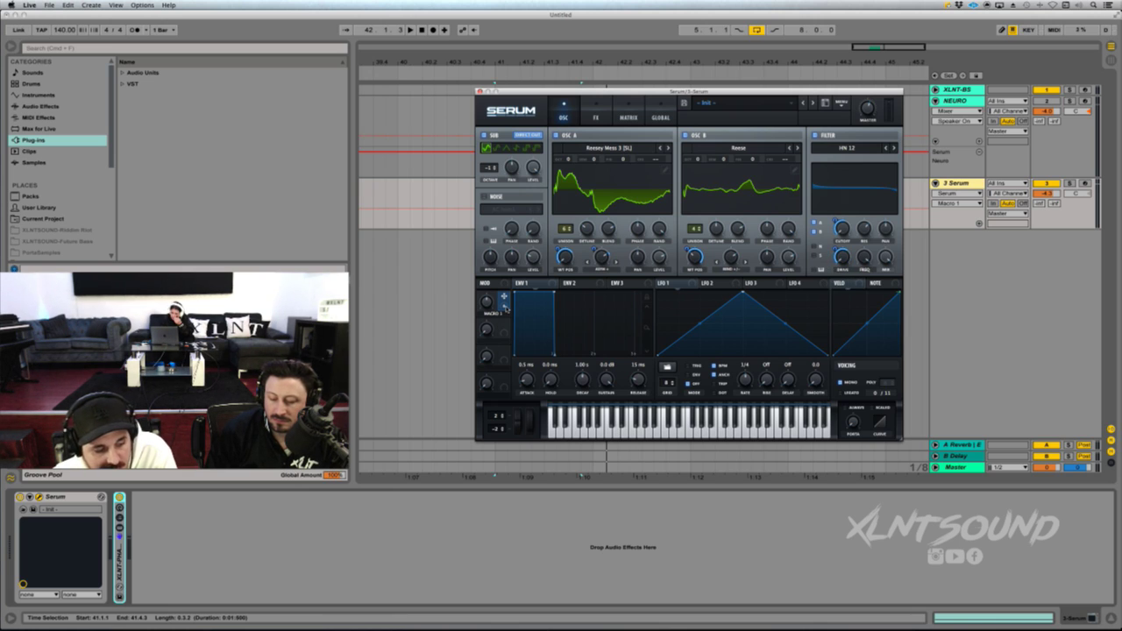
pyautogui.moveTo(505, 307); pyautogui.dragTo(854, 291)
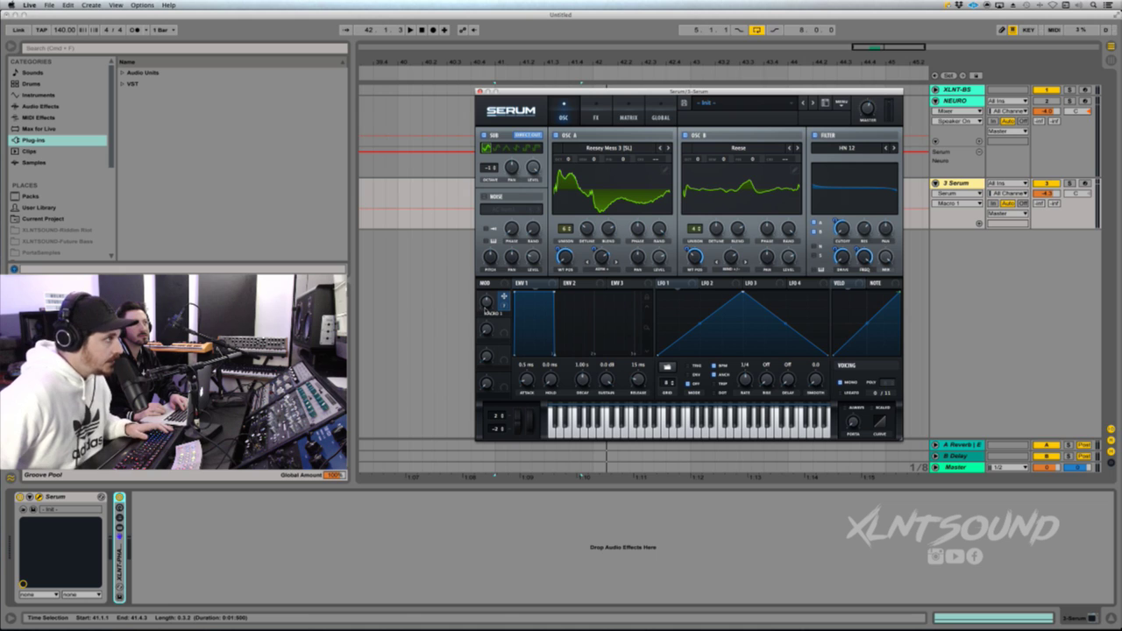
pyautogui.moveTo(489, 301)
pyautogui.mouseDown()
pyautogui.moveTo(496, 259)
pyautogui.moveTo(489, 302)
pyautogui.mouseUp()
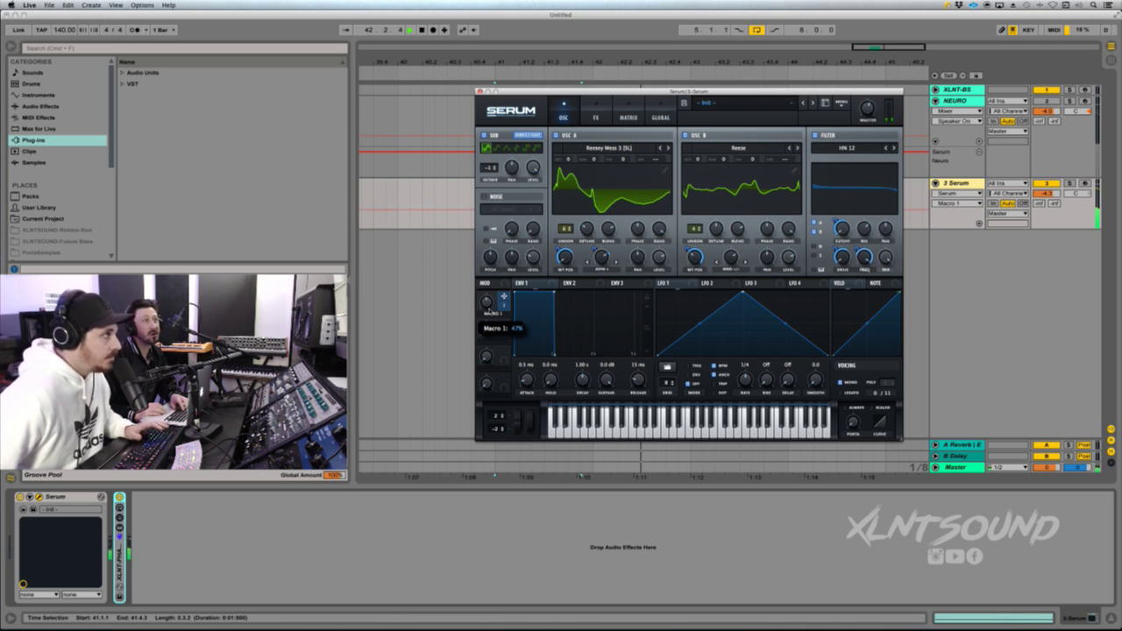
# - Assign Macro 1 to the drive of the Diode 1 distortion in the effects chain
pyautogui.click(594, 117)
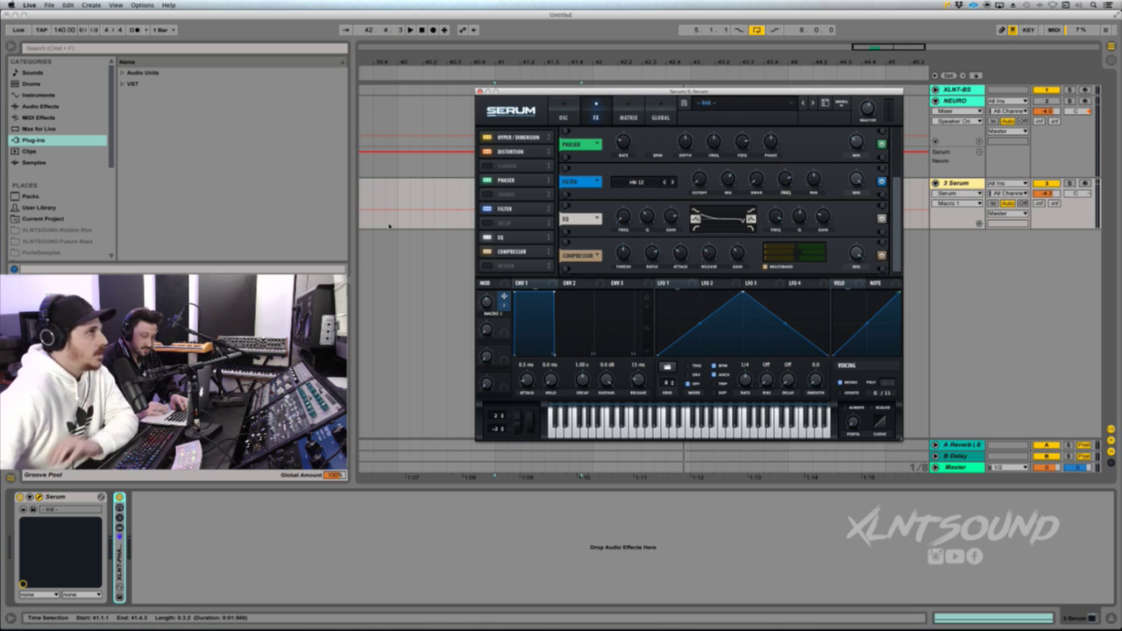
pyautogui.scroll(2, 891, 193)
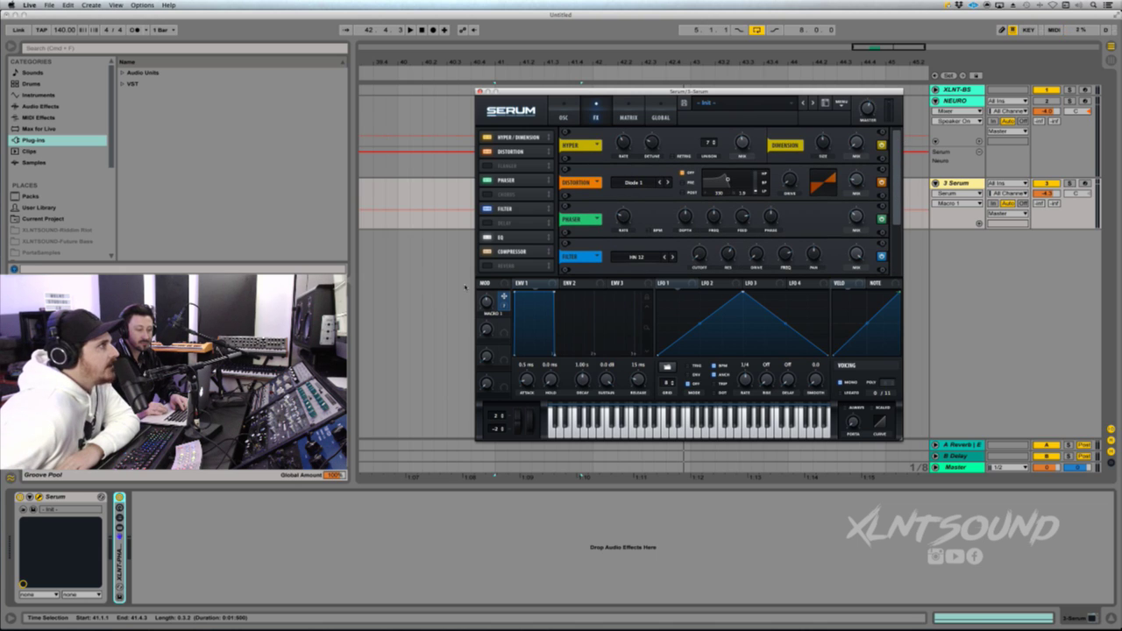
pyautogui.moveTo(494, 305); pyautogui.dragTo(787, 181)
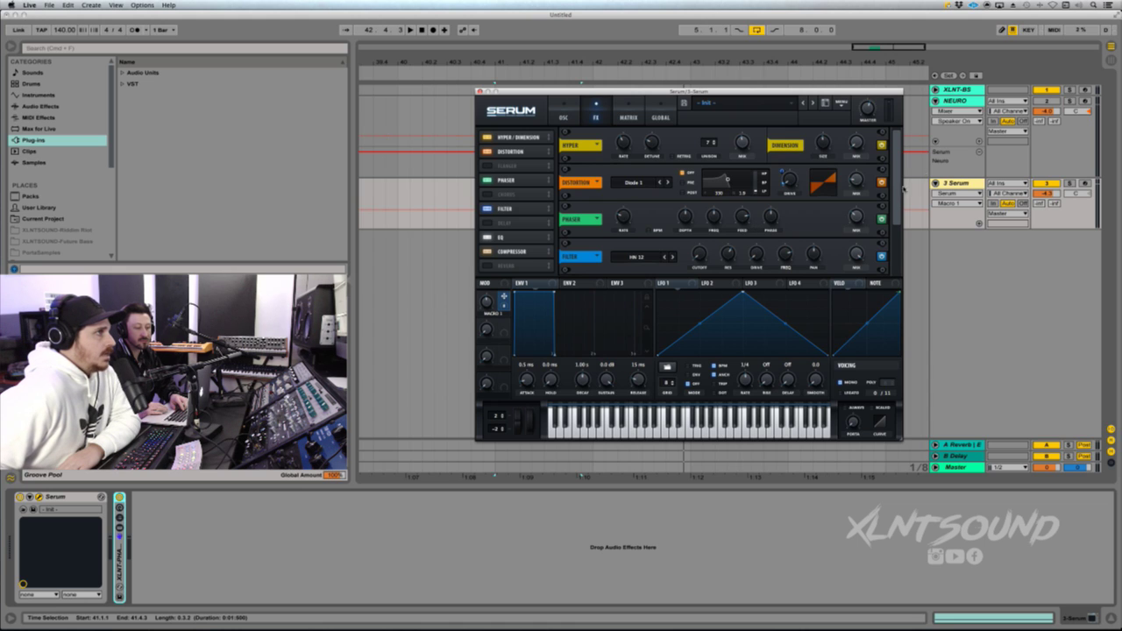
# - Assign Macro 1 to the effects filter's cutoff and Freq, and sweep the macro during playback
pyautogui.scroll(-2, 789, 201)
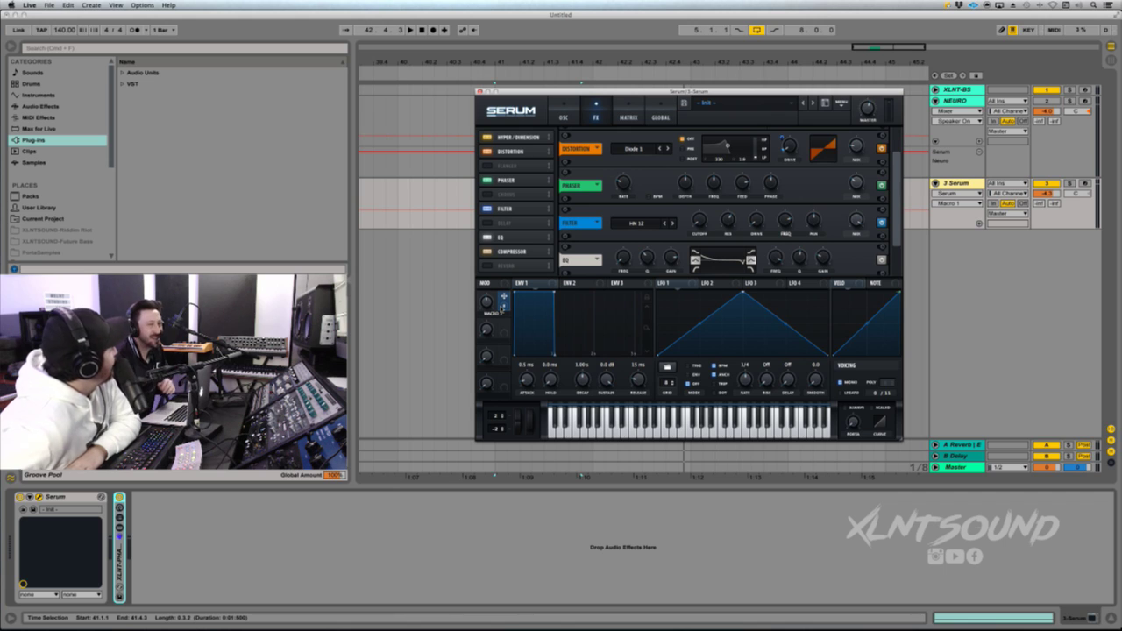
pyautogui.moveTo(503, 298); pyautogui.dragTo(700, 223)
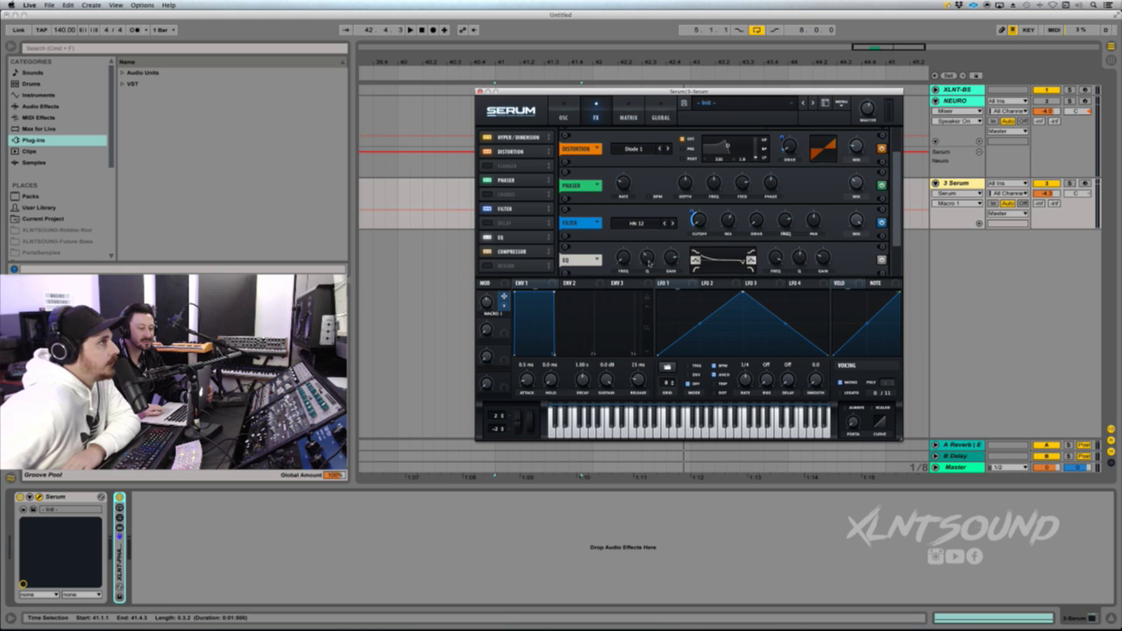
pyautogui.moveTo(502, 306); pyautogui.dragTo(775, 243)
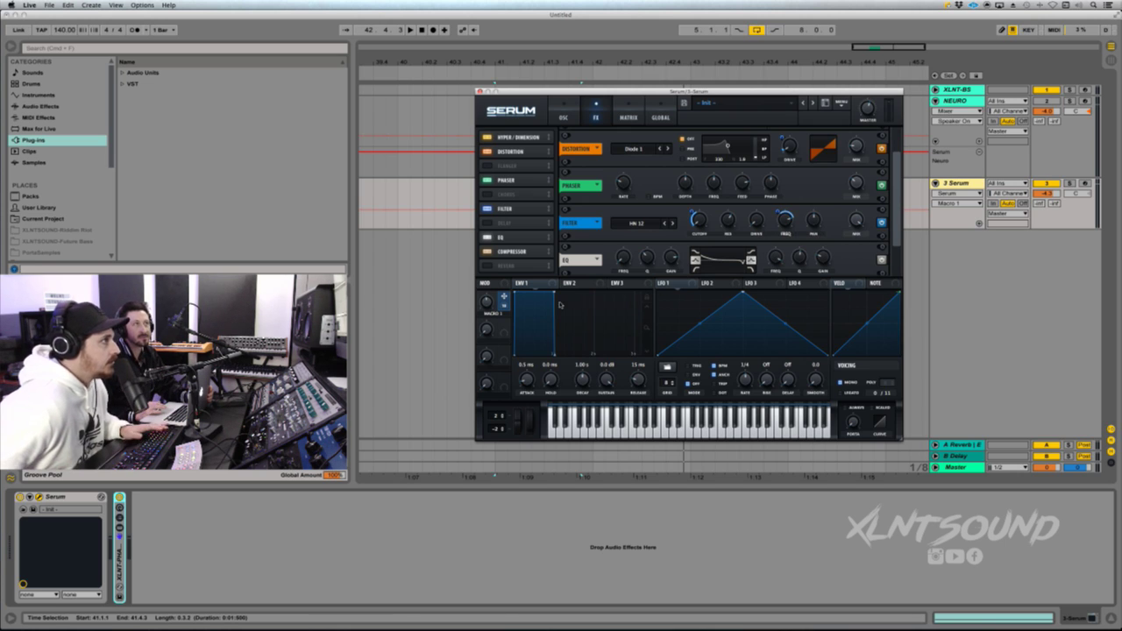
pyautogui.press('space')
pyautogui.moveTo(481, 307)
pyautogui.mouseDown()
pyautogui.moveTo(490, 277)
pyautogui.moveTo(487, 308)
pyautogui.mouseUp()
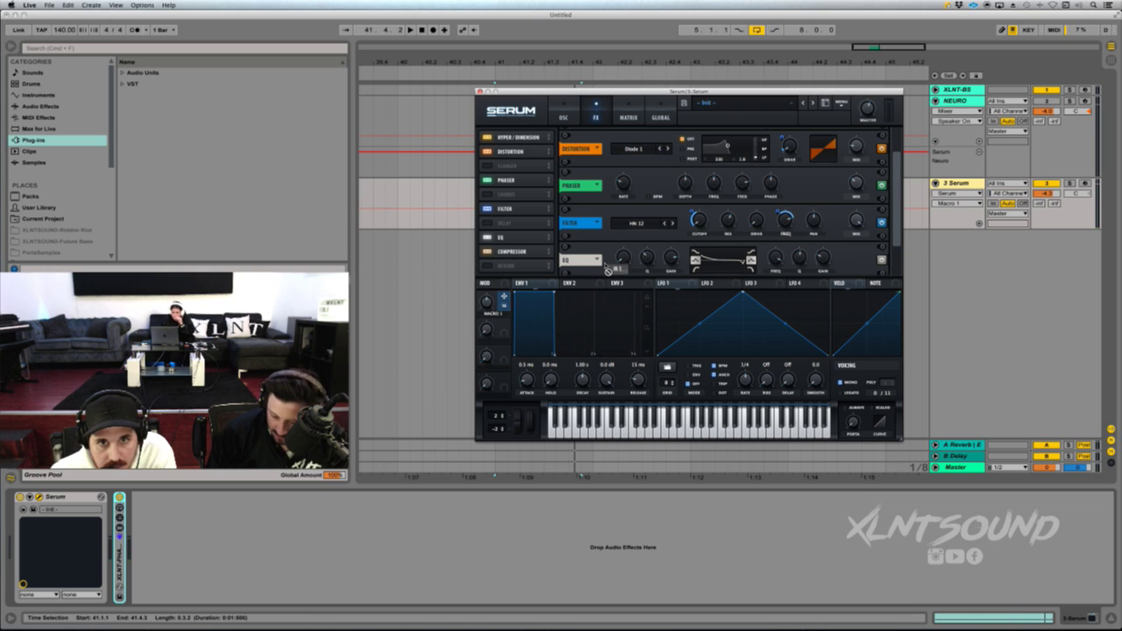
# - Assign Macro 1 to the EQ's low-band frequency and Q and high-band frequency, adjust the modulation amounts, and audition the macro during playback
pyautogui.moveTo(607, 269); pyautogui.dragTo(620, 261)
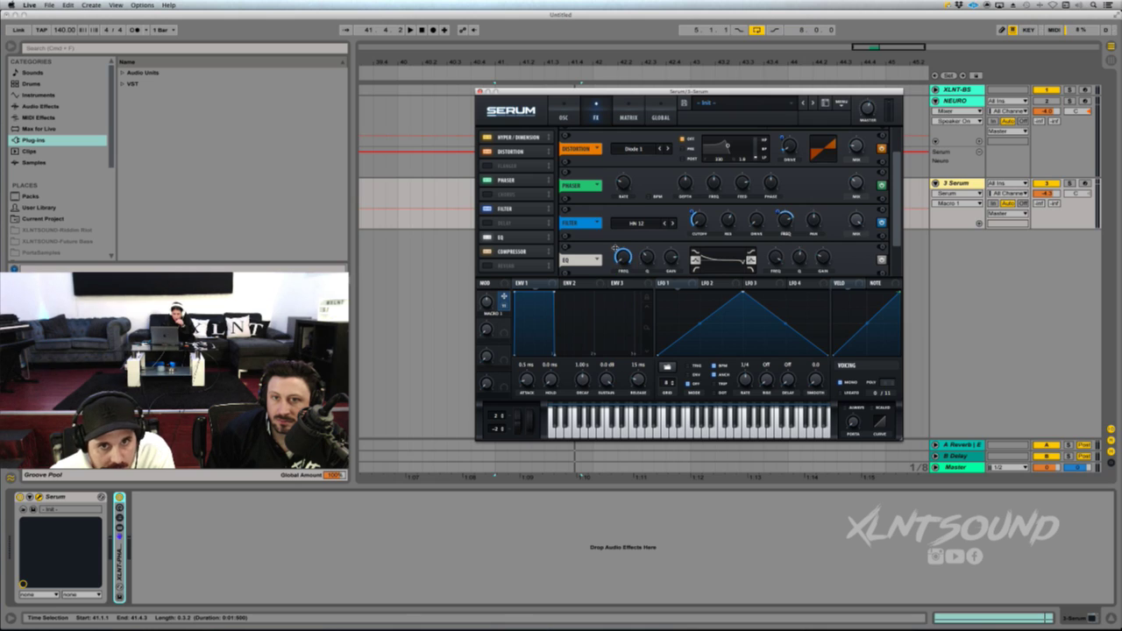
pyautogui.moveTo(612, 274)
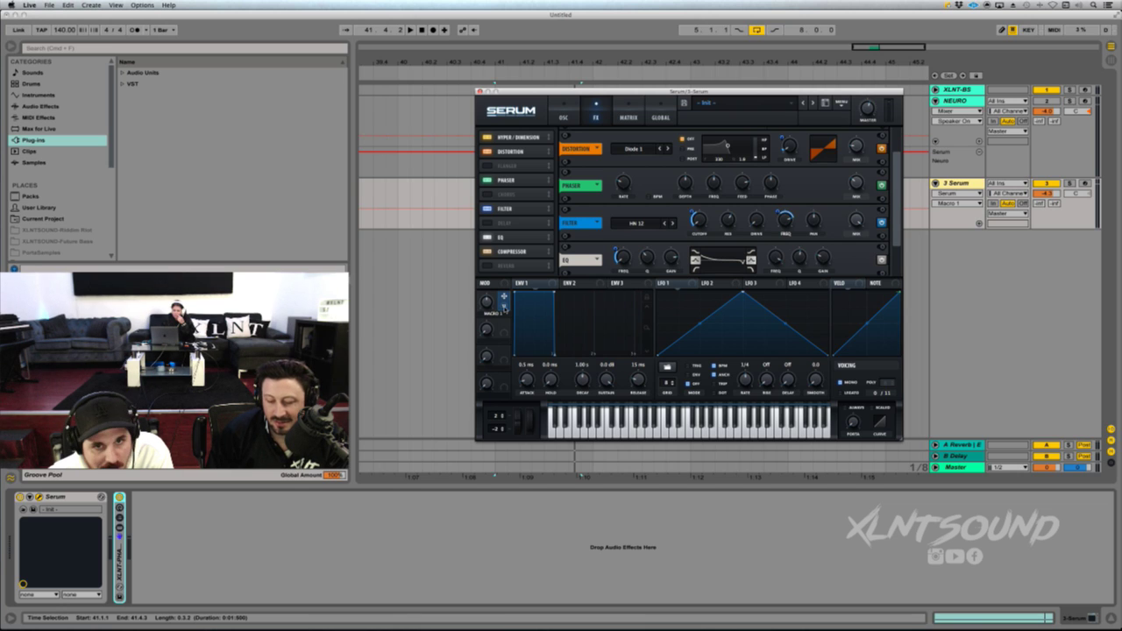
pyautogui.moveTo(503, 306)
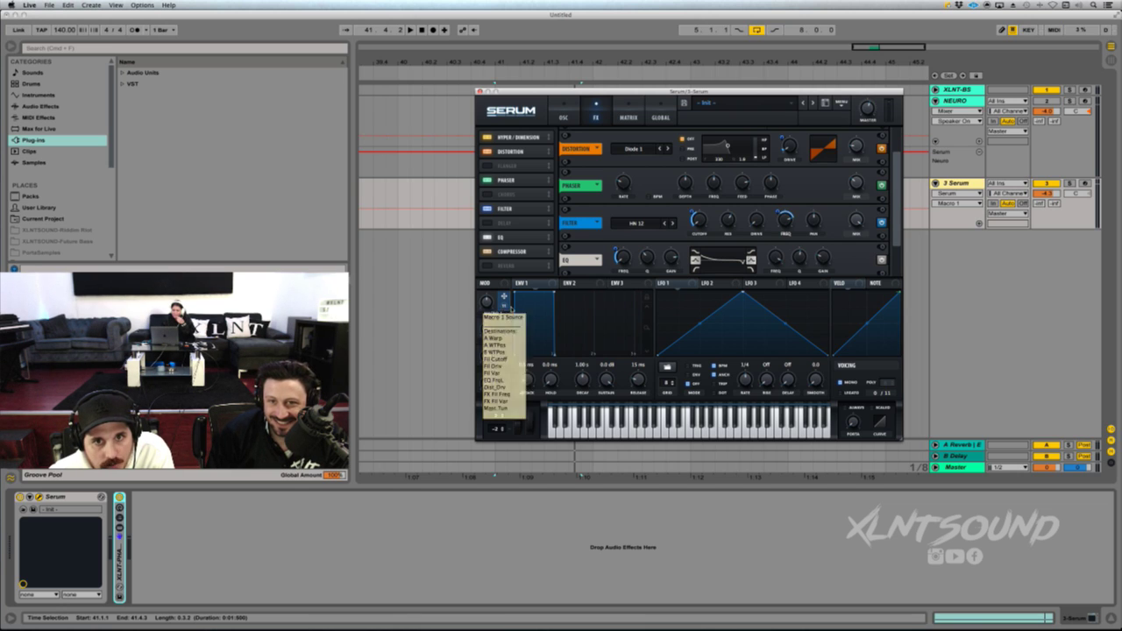
pyautogui.moveTo(503, 303); pyautogui.dragTo(646, 258)
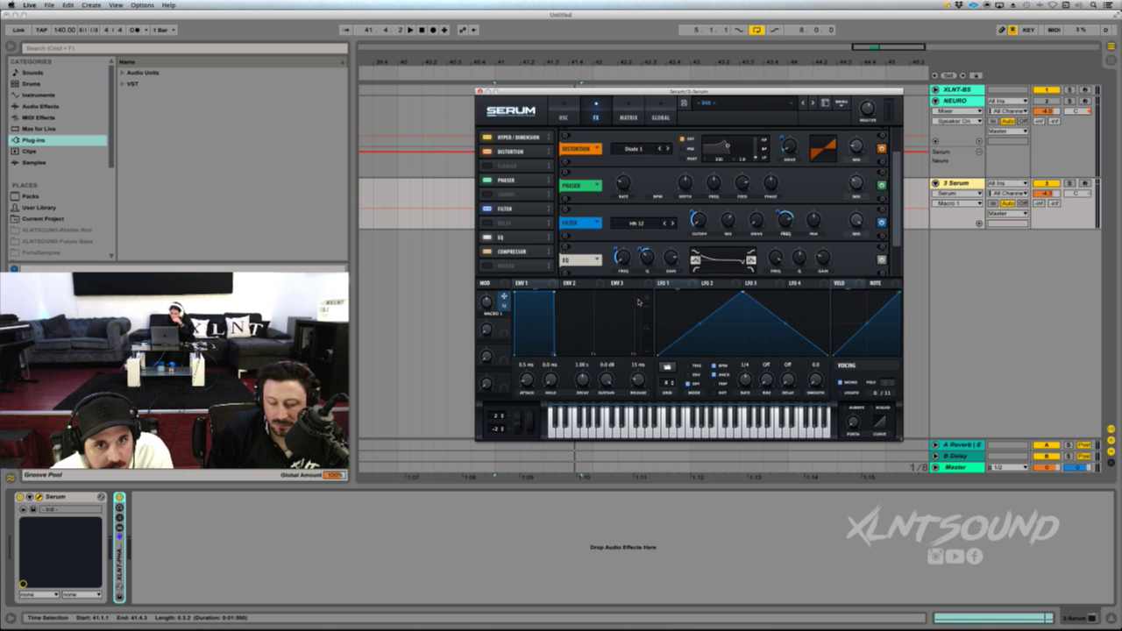
pyautogui.moveTo(508, 305); pyautogui.dragTo(770, 250)
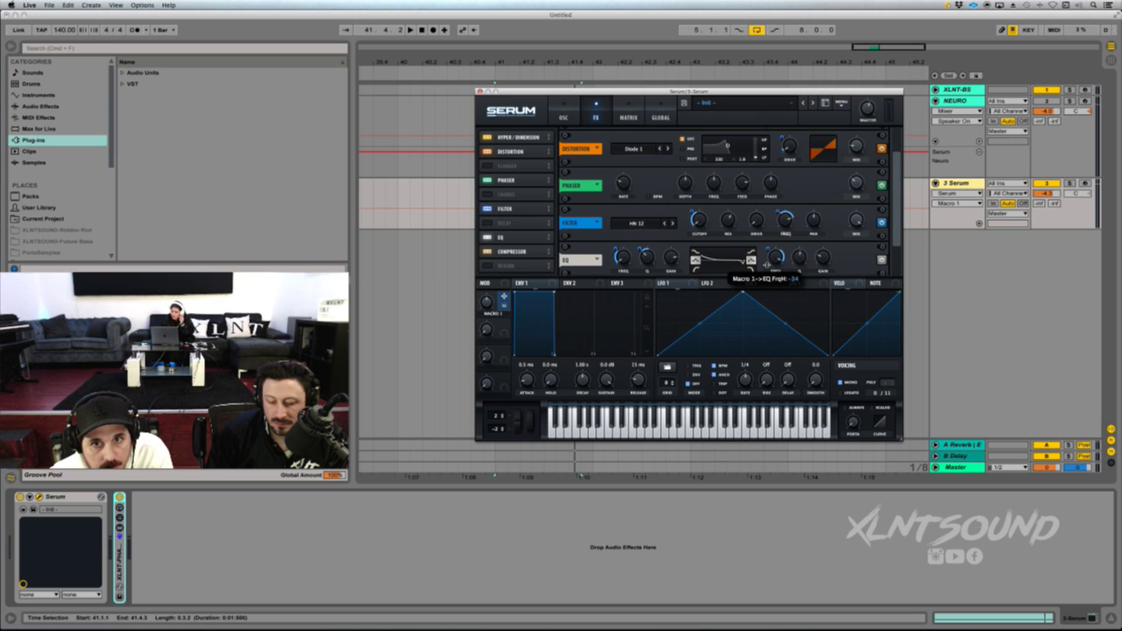
pyautogui.moveTo(764, 266); pyautogui.dragTo(764, 271)
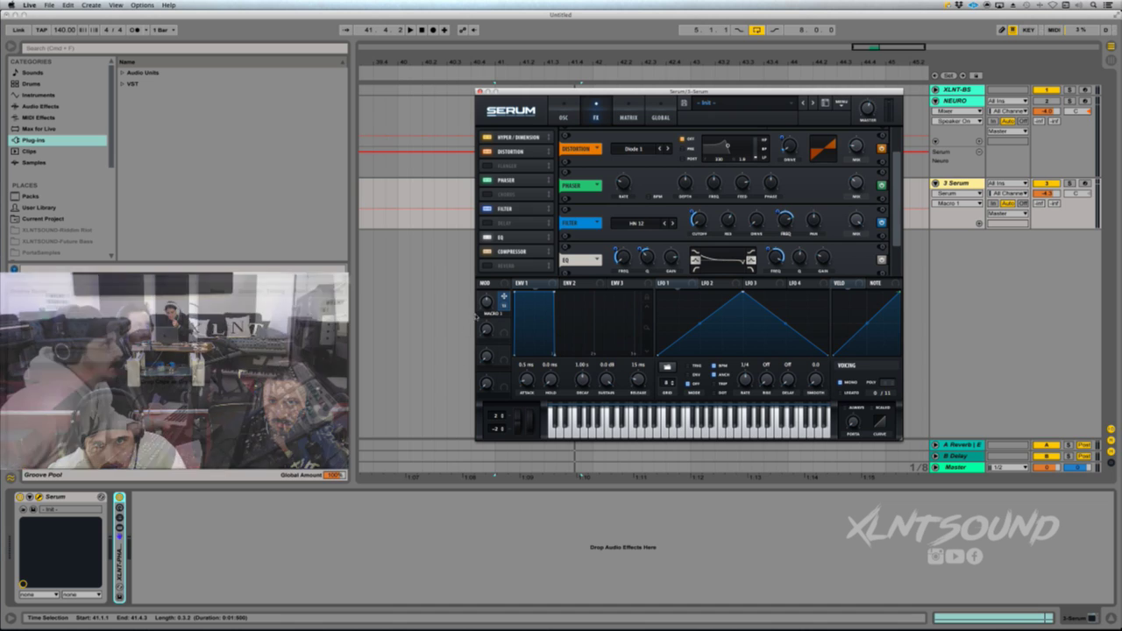
pyautogui.click(482, 305)
pyautogui.press('space')
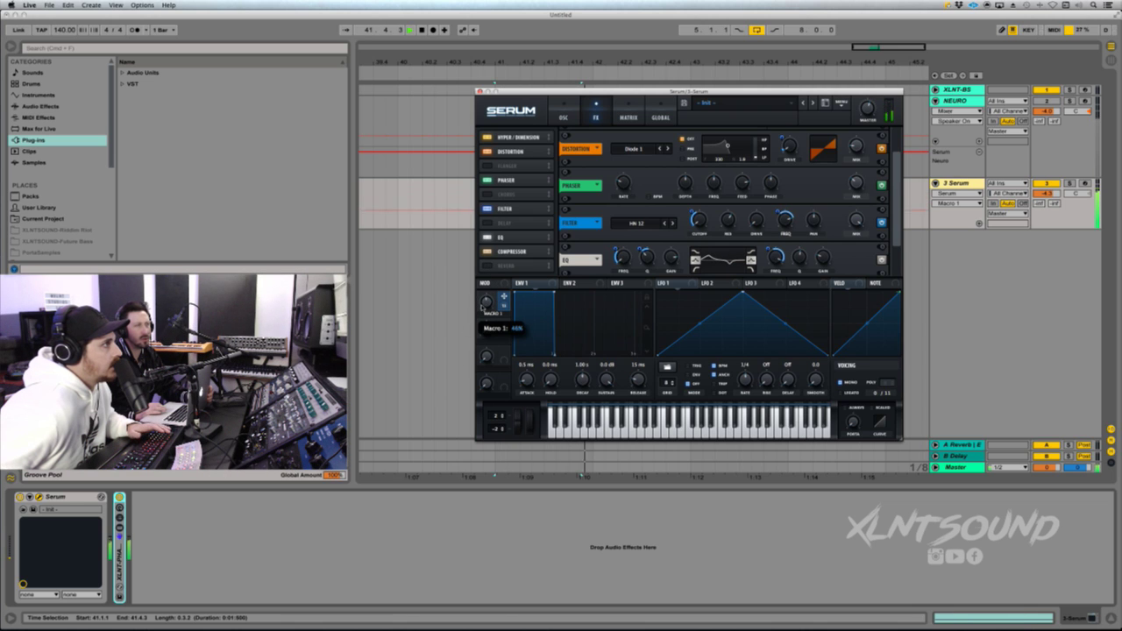
# - Sweep Macro 1 a last time during playback, stop, and review the lower part of the effects chain
pyautogui.moveTo(482, 305)
pyautogui.mouseDown()
pyautogui.moveTo(495, 248)
pyautogui.moveTo(481, 297)
pyautogui.mouseUp()
pyautogui.press('space')
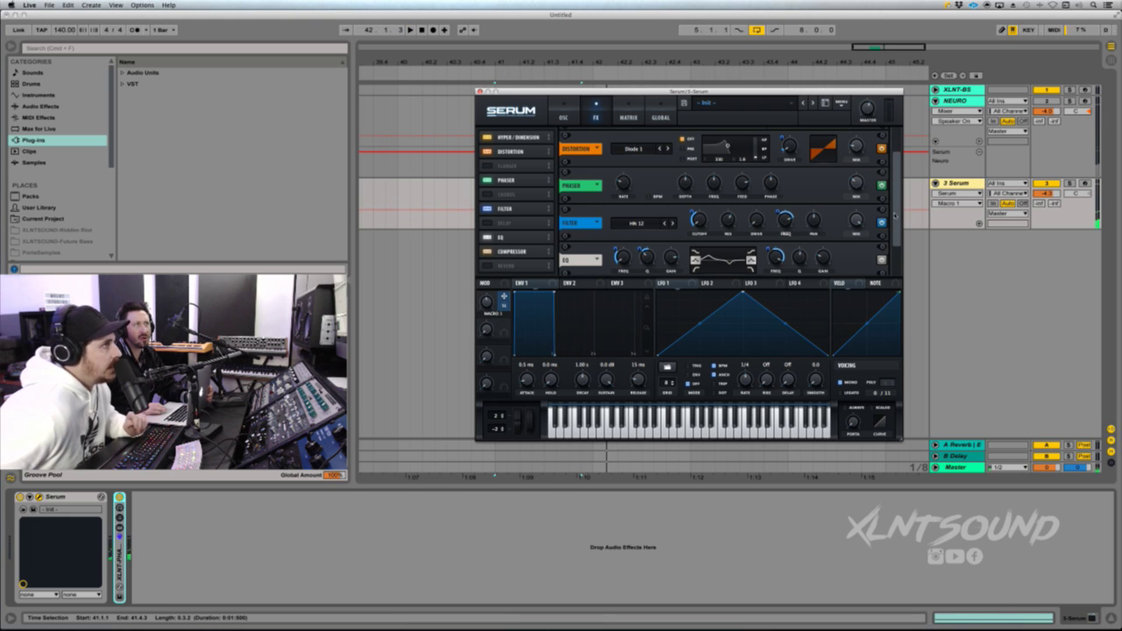
pyautogui.scroll(-2, 894, 215)
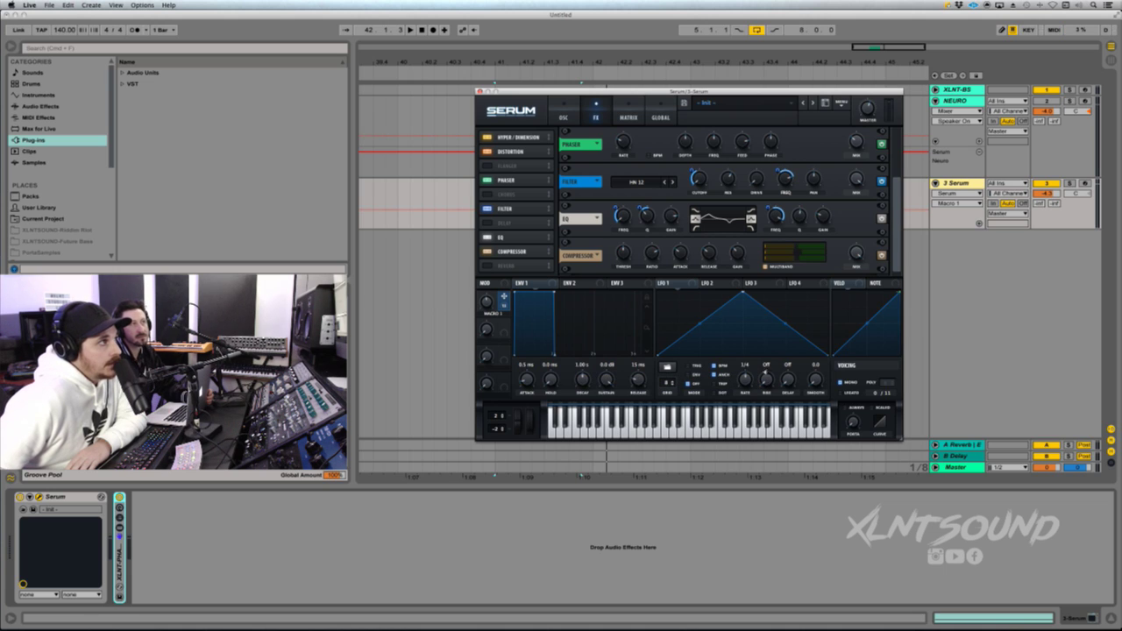
# - Reshape LFO 1 with curved segments and extra peaks and dips, and set its rate to bar
pyautogui.moveTo(658, 356); pyautogui.dragTo(703, 332)
pyautogui.doubleClick(711, 299)
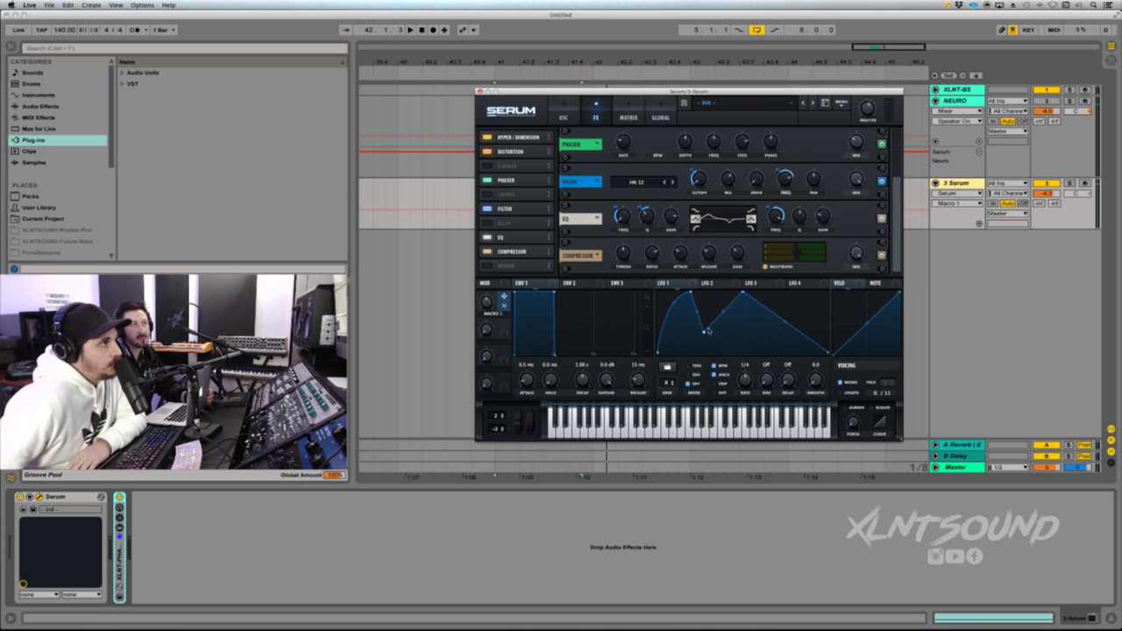
pyautogui.doubleClick(781, 319)
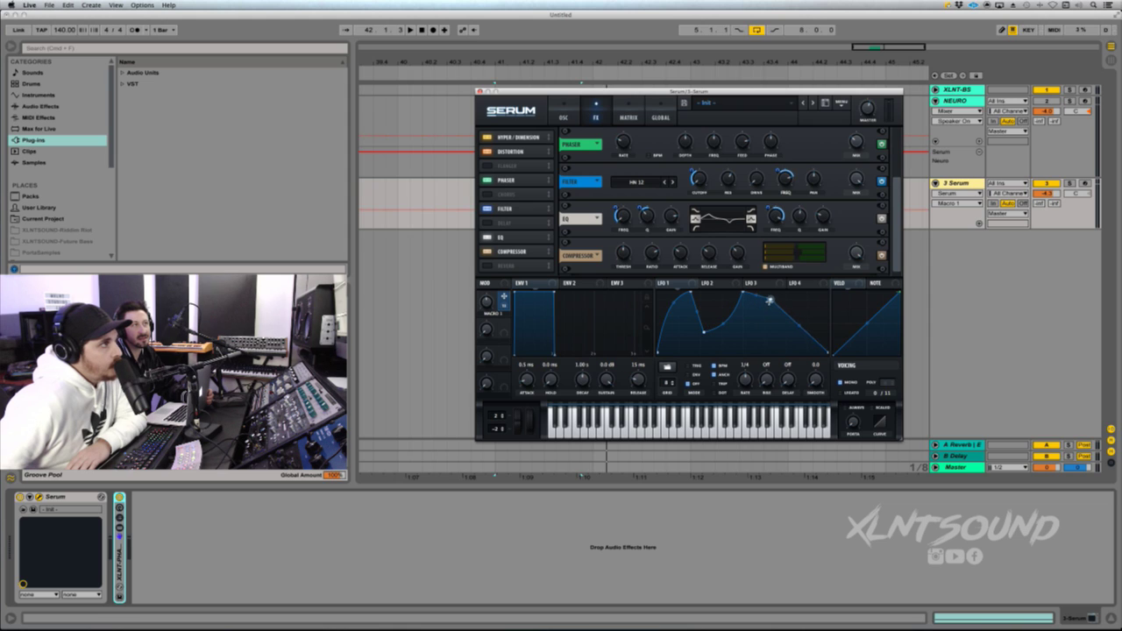
pyautogui.moveTo(782, 320); pyautogui.dragTo(828, 326)
pyautogui.doubleClick(789, 342)
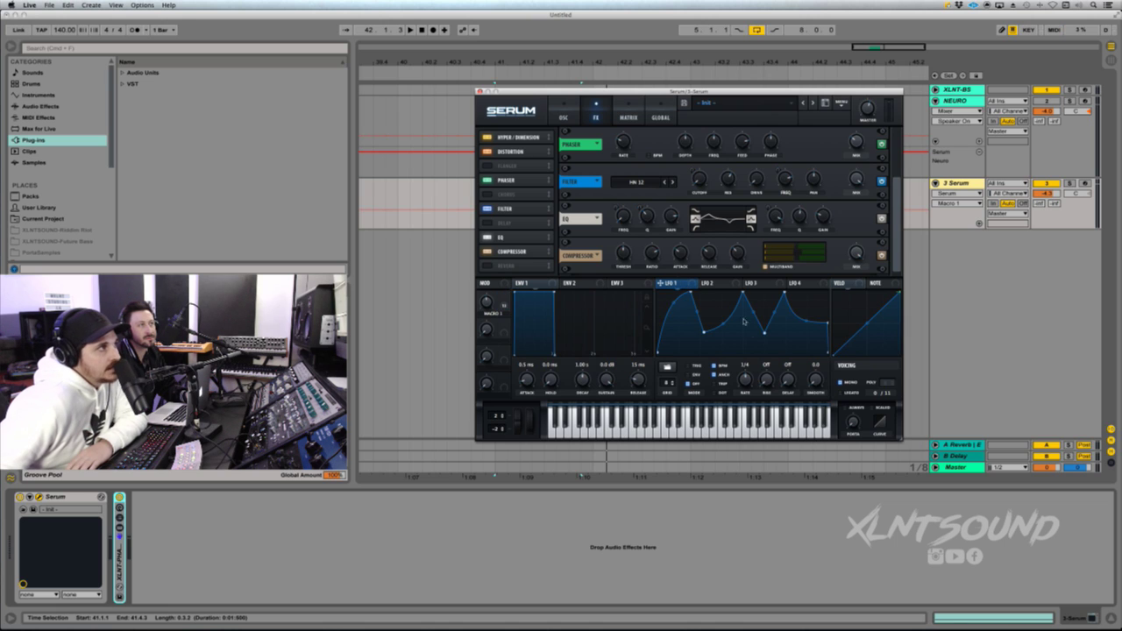
pyautogui.click(745, 379)
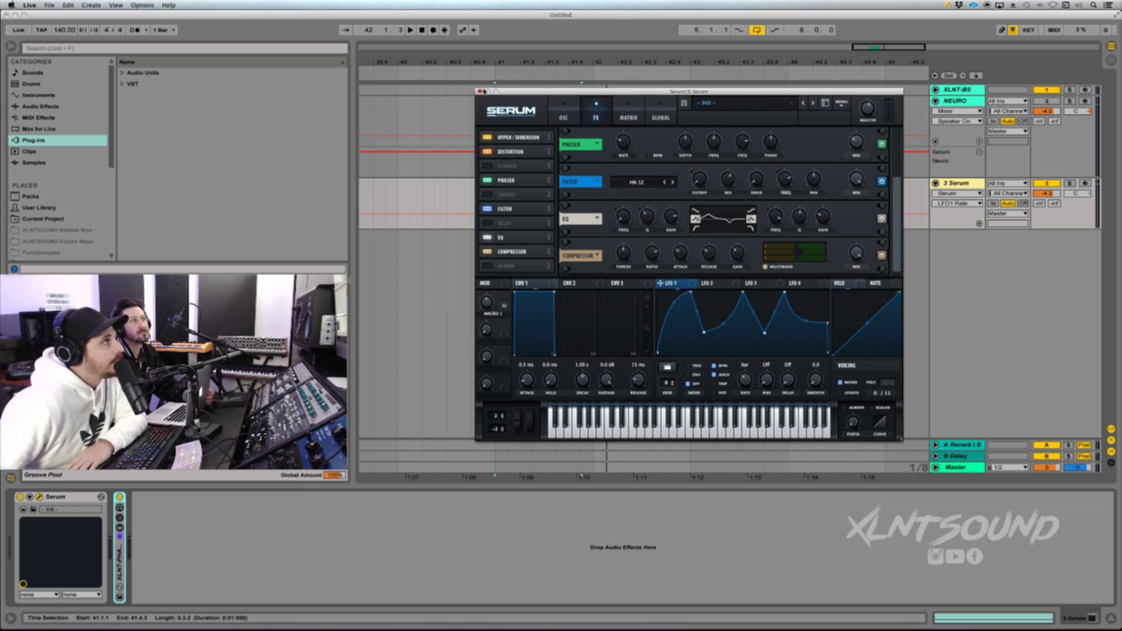
# - Close the Serum window and audition the Neuro clip on the 3 Serum track
pyautogui.click(480, 91)
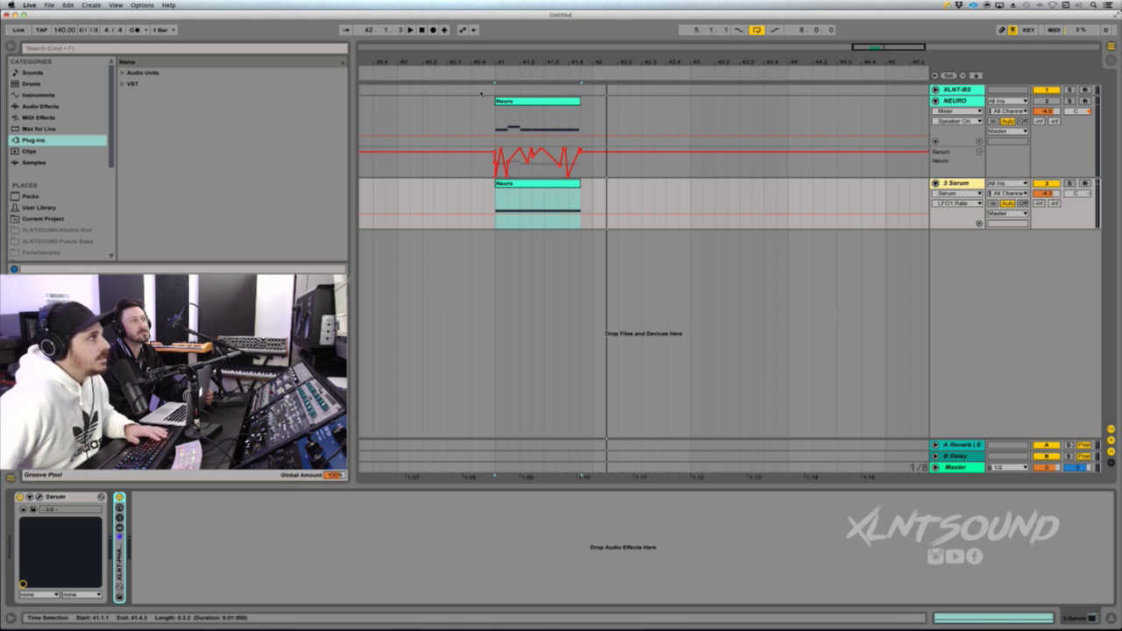
pyautogui.click(529, 185)
pyautogui.press('space')
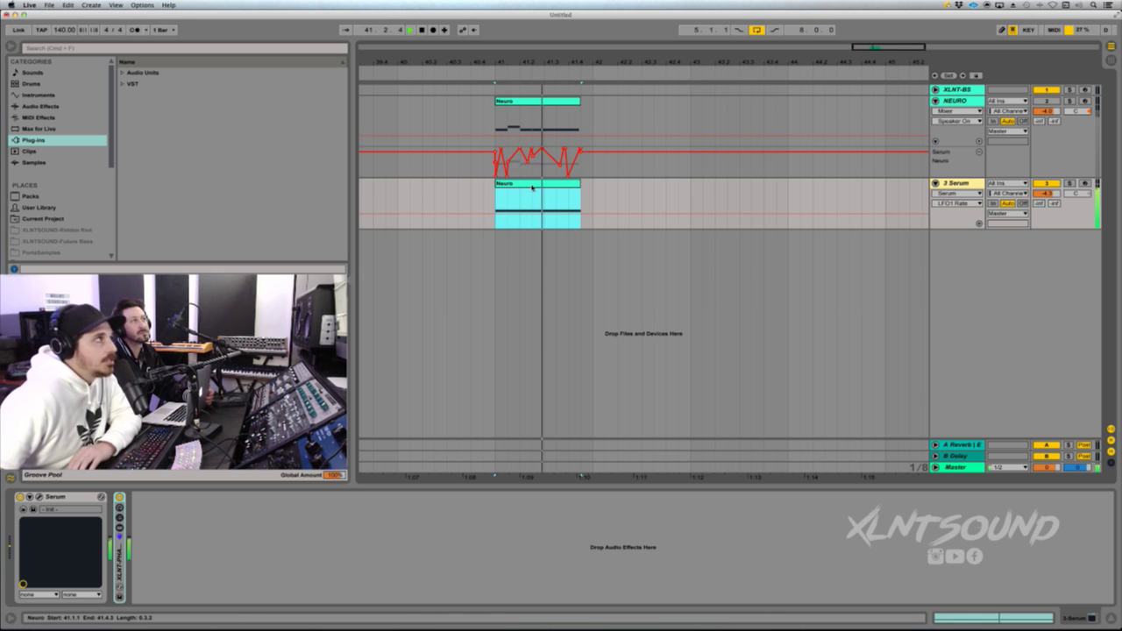
pyautogui.scroll(5, 493, 152)
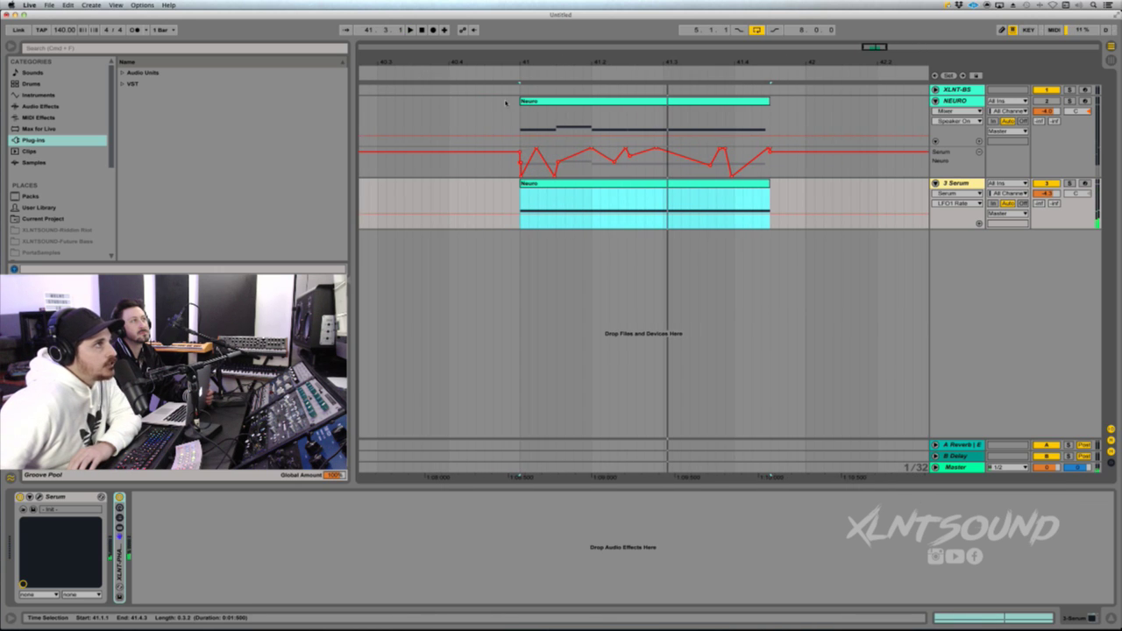
# - Copy the NEURO track's Neuro automation across the clip from 41.1.1 to 41.4.3, and add an automation lane to the 3 Serum track
pyautogui.moveTo(771, 172); pyautogui.dragTo(515, 167)
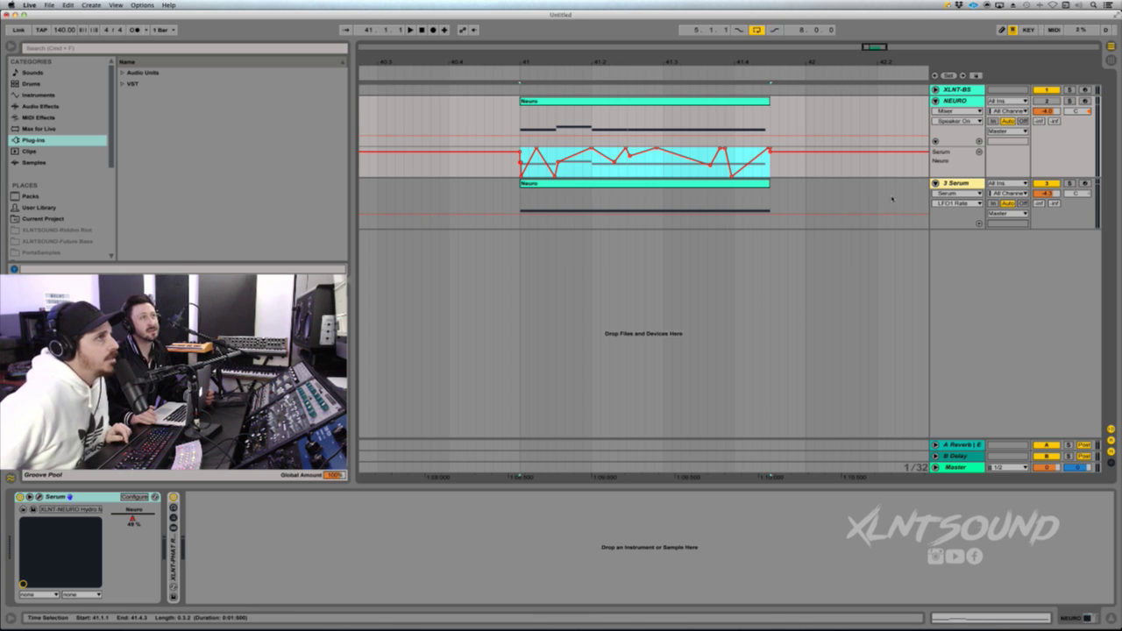
pyautogui.click(980, 223)
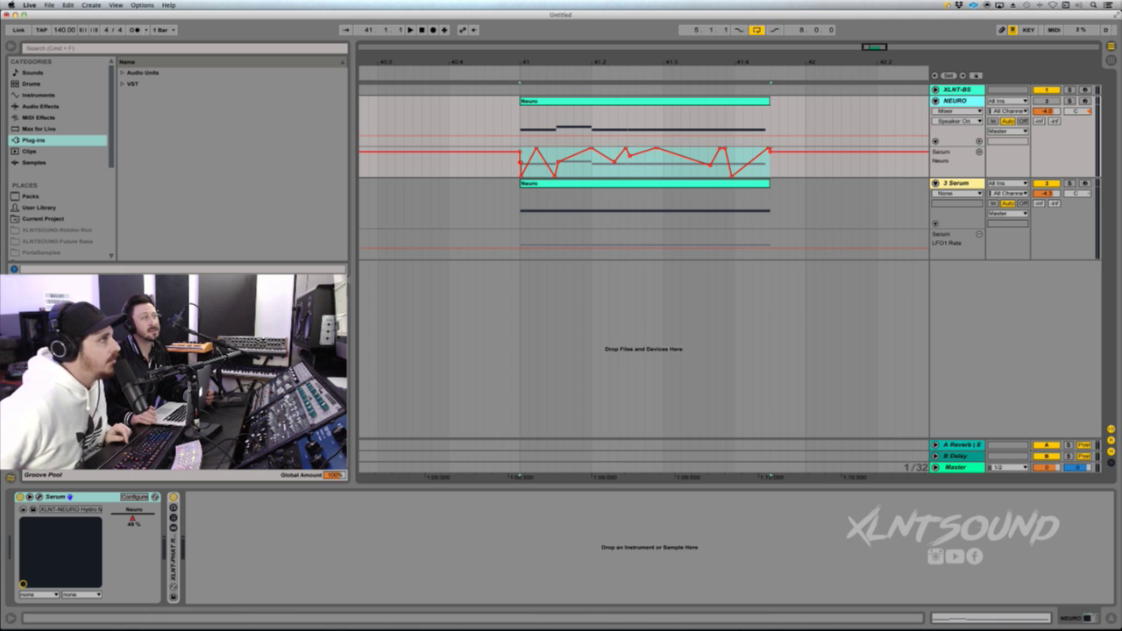
pyautogui.press('Down')
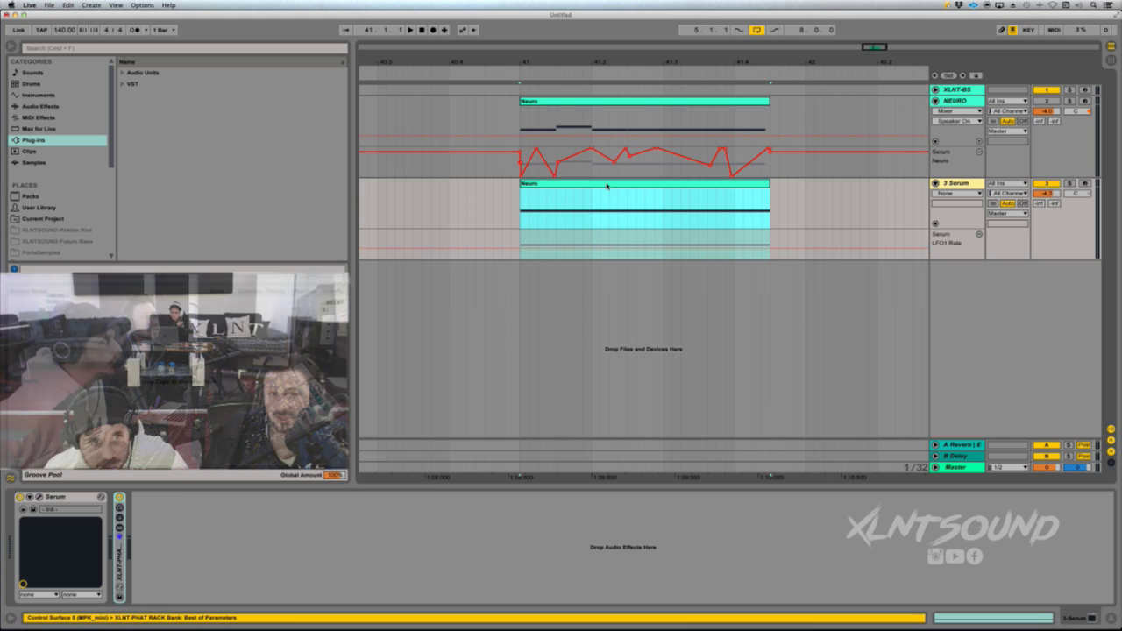
# - Give Serum's Macro 1 its own automation lane on the 3 Serum track
pyautogui.click(37, 498)
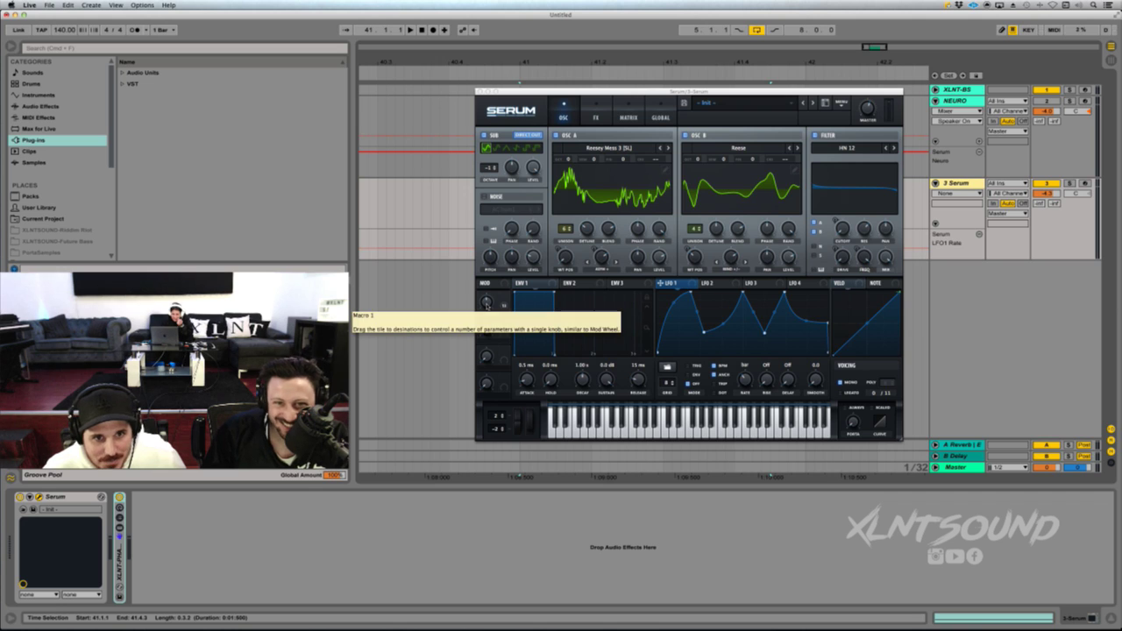
pyautogui.click(487, 304)
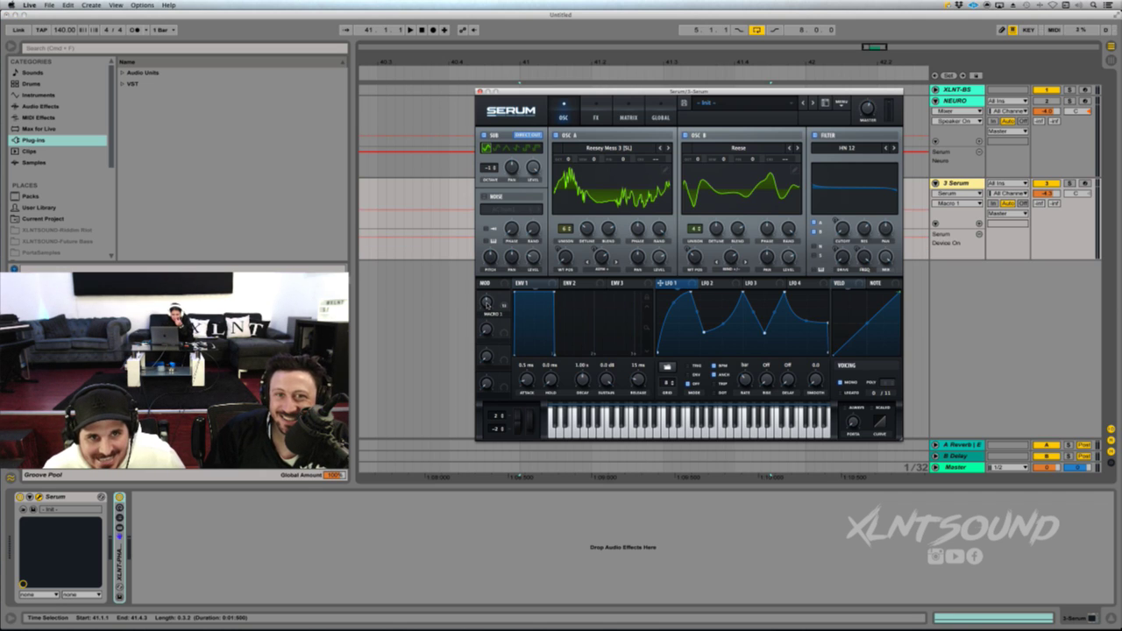
pyautogui.click(480, 91)
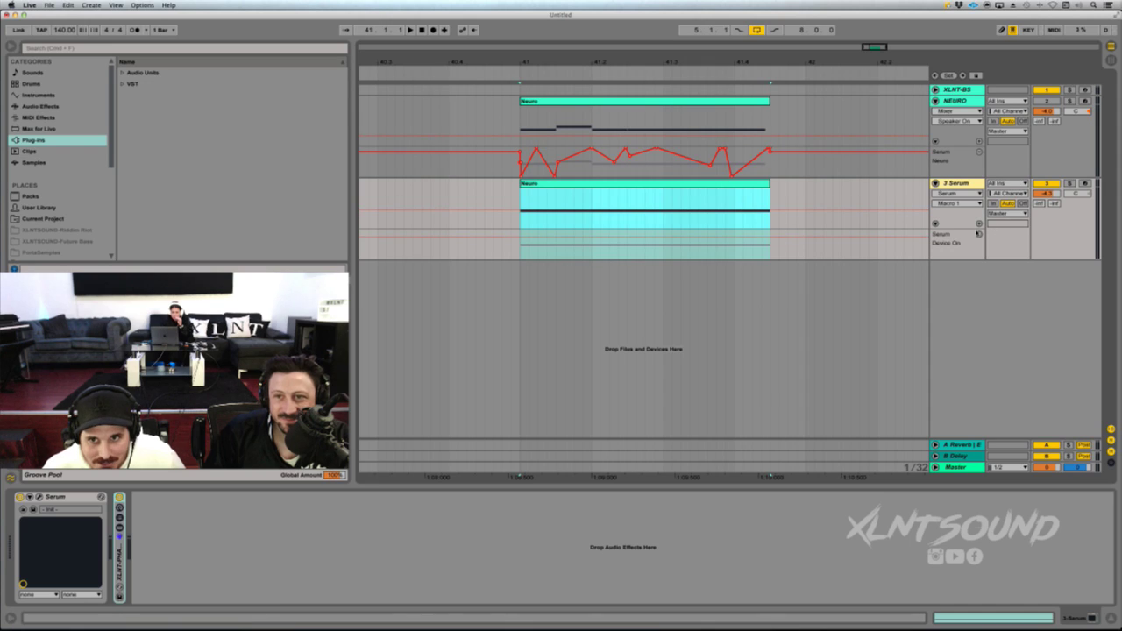
pyautogui.click(978, 227)
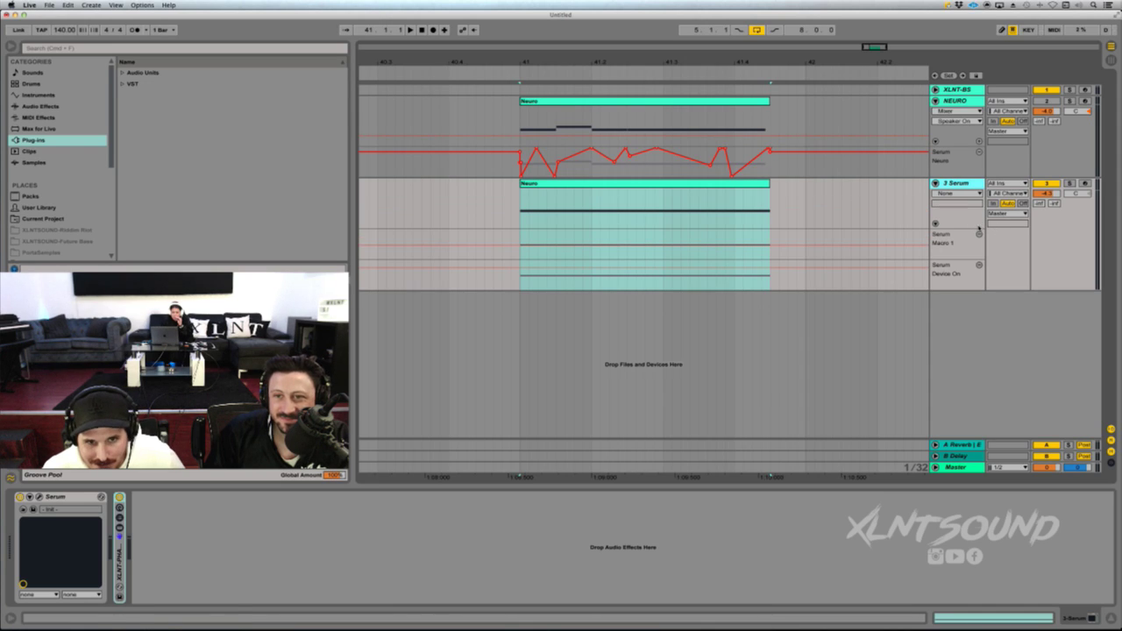
# - Paste the copied automation into the 3 Serum track's Macro 1 lane at 41.1.1
pyautogui.click(520, 239)
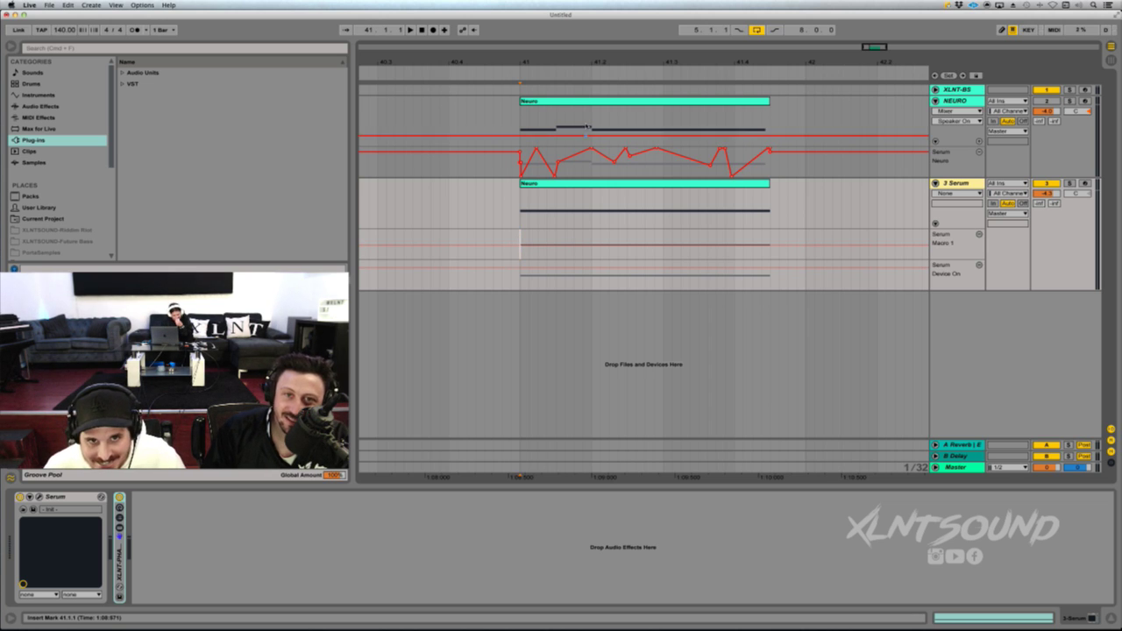
pyautogui.moveTo(517, 61); pyautogui.dragTo(524, 114)
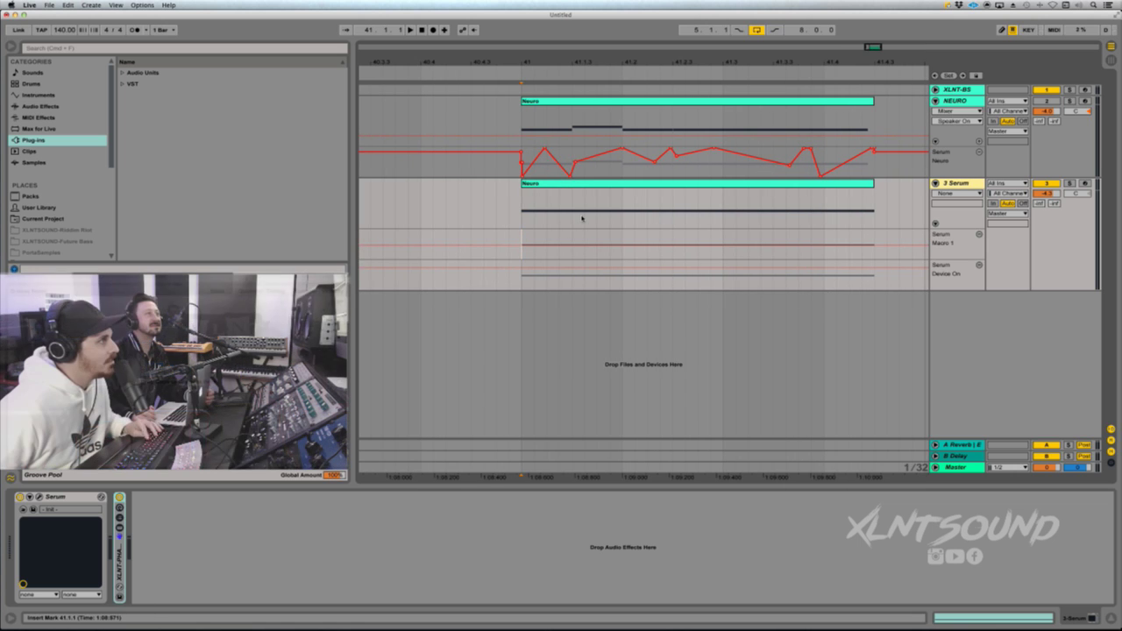
pyautogui.press('super+v')
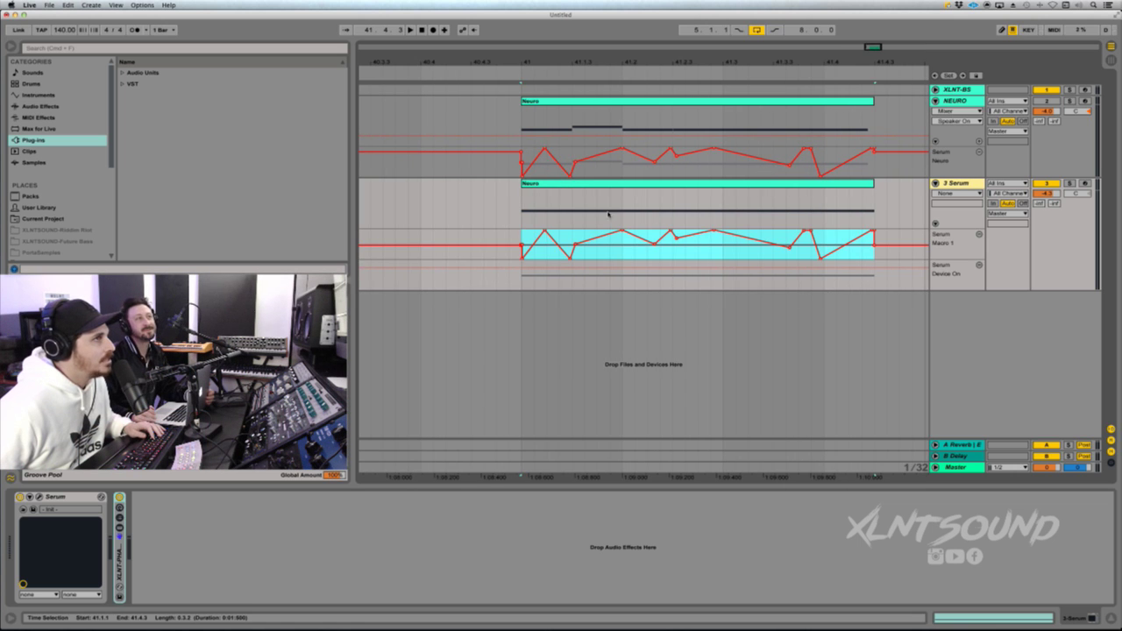
# - Solo the 3 Serum track and play the Neuro clip with its Macro 1 automation
pyautogui.click(554, 187)
pyautogui.click(1071, 183)
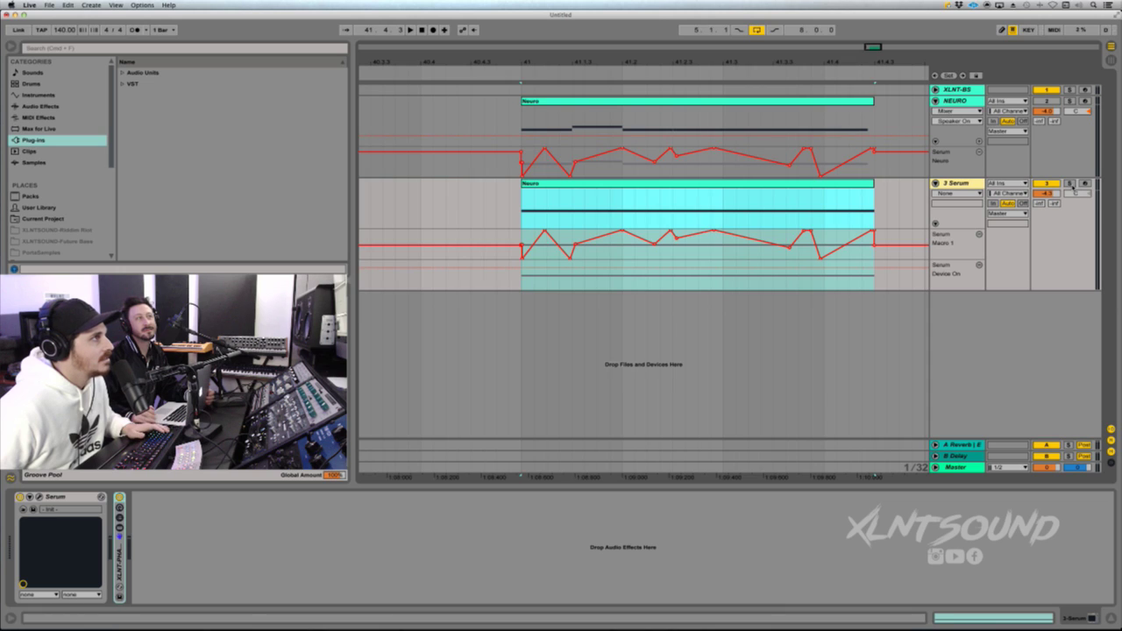
pyautogui.press('space')
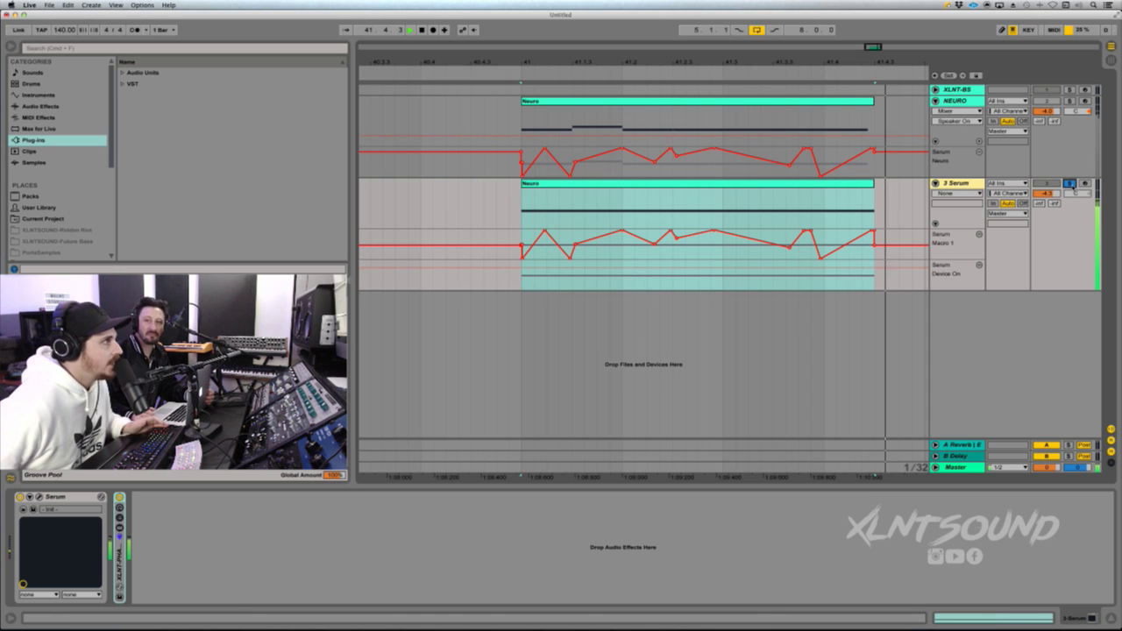
pyautogui.press('space')
# - Raise the Macro 1 automation point near 41.1.3 so the curve stays high up to 41.2, and audition the clip
pyautogui.click(574, 250)
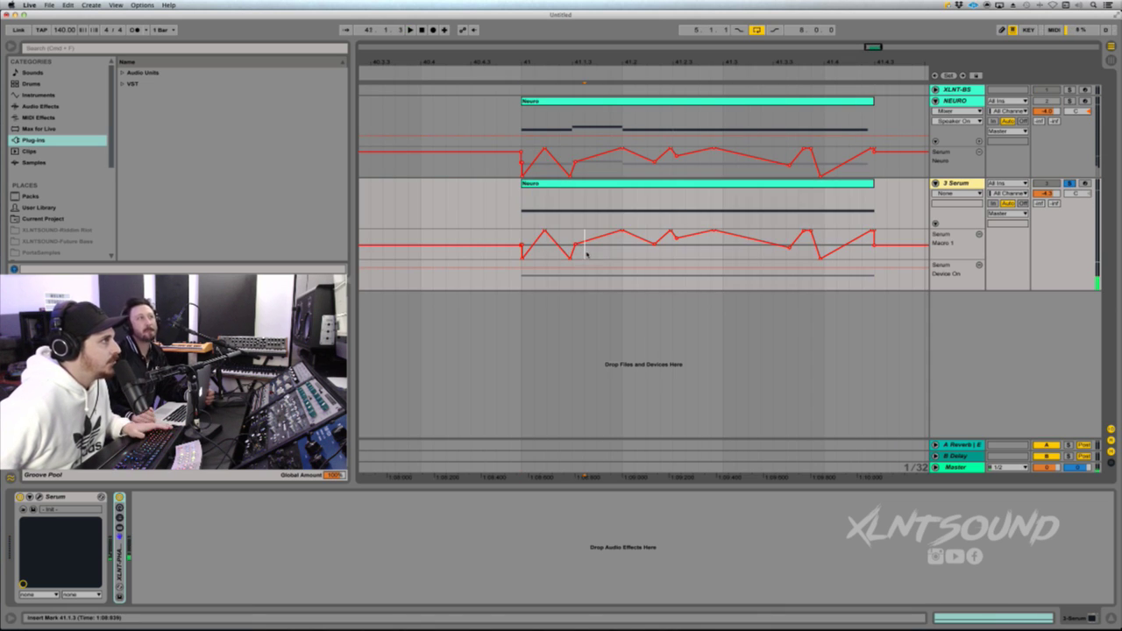
pyautogui.moveTo(576, 246); pyautogui.dragTo(545, 232)
pyautogui.press('space')
pyautogui.click(568, 184)
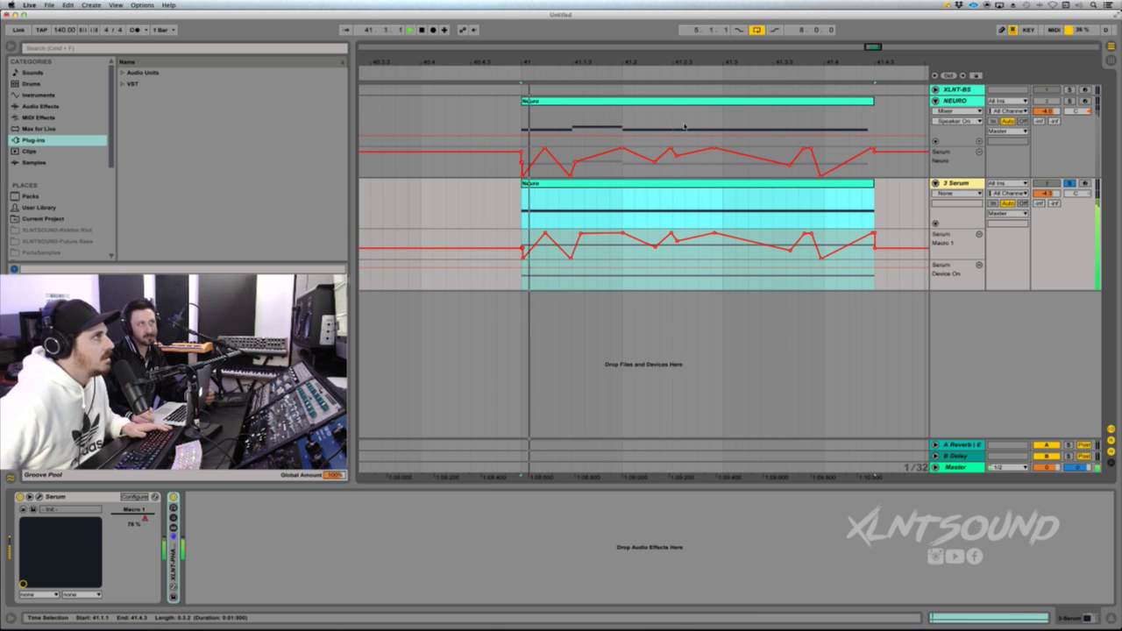
pyautogui.moveTo(631, 63); pyautogui.dragTo(633, 46)
pyautogui.press('space')
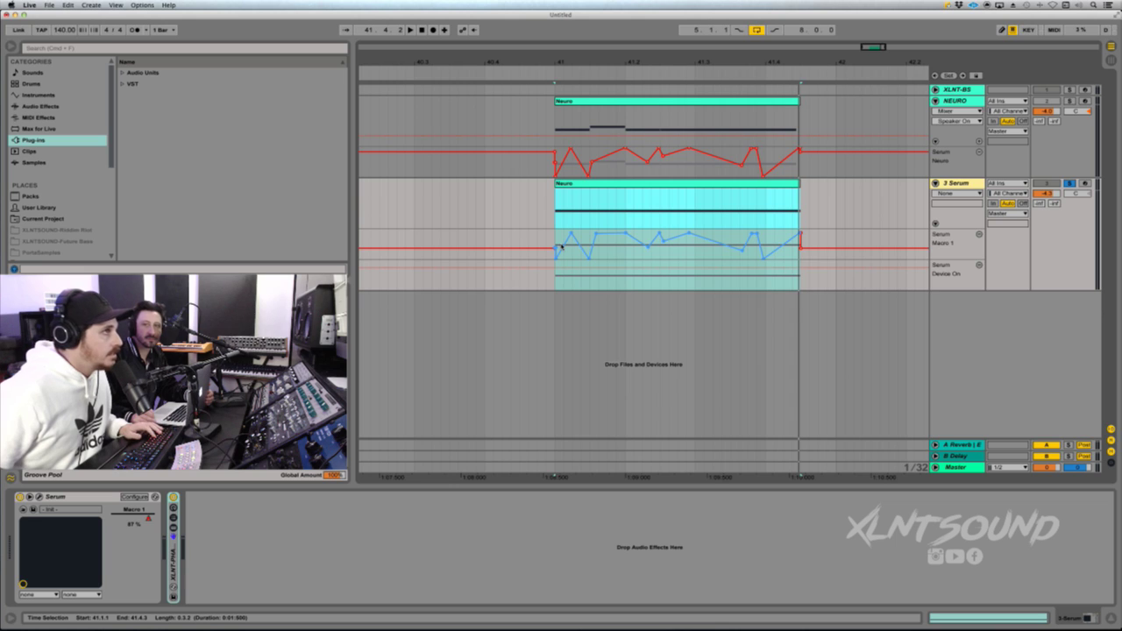
# - Arm the 3 Serum track and lower the computer keyboard octave to C1–D2 to play the bass live
pyautogui.click(845, 237)
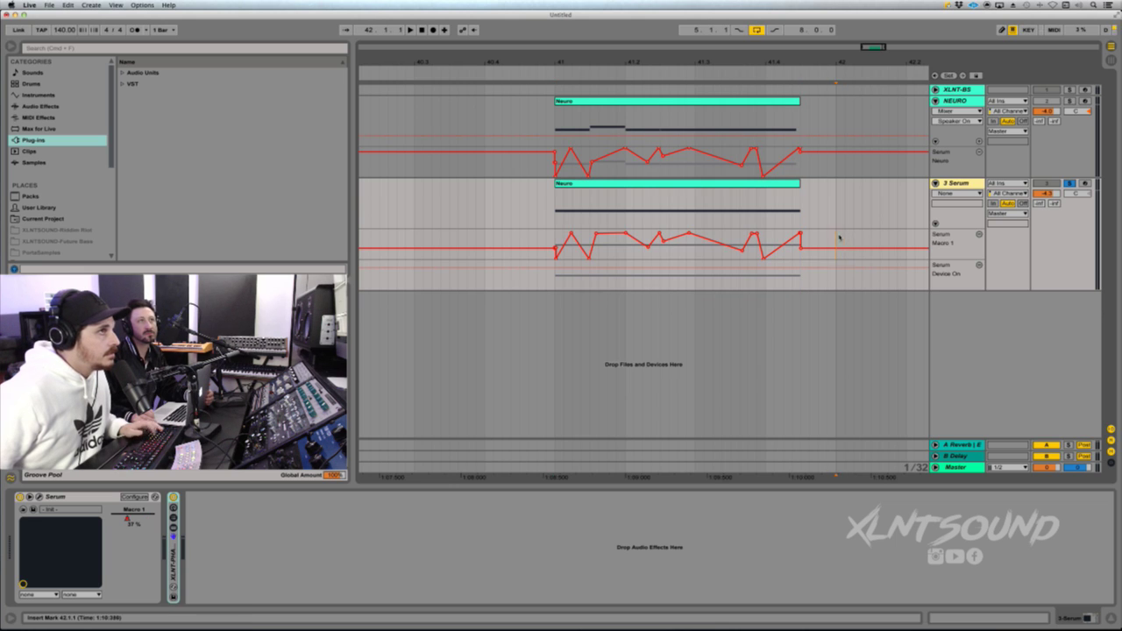
pyautogui.click(1085, 183)
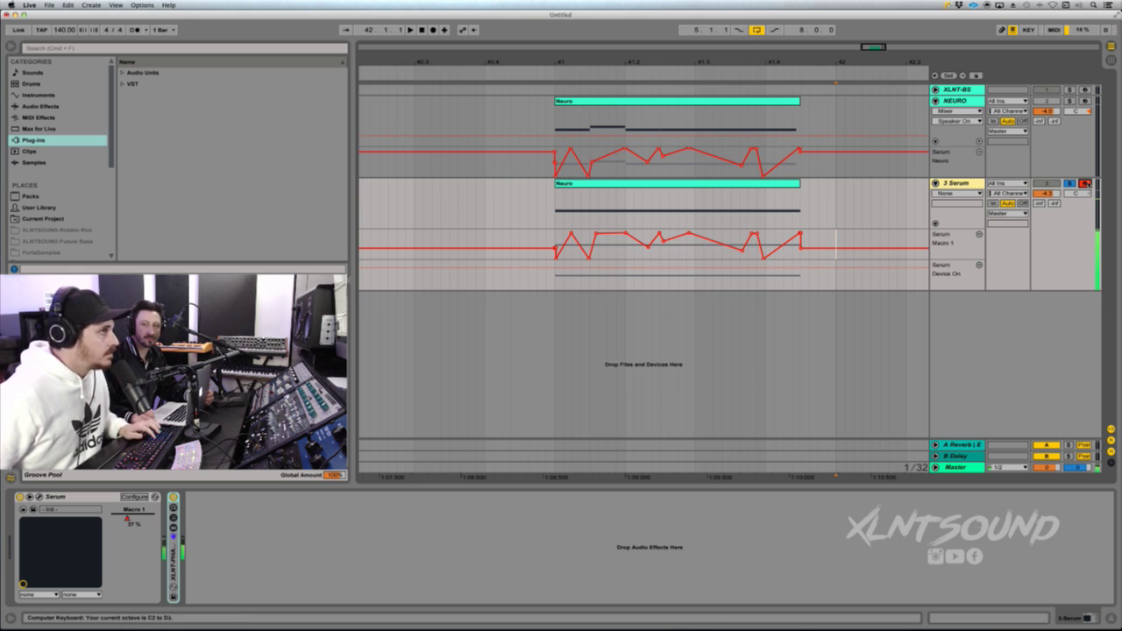
pyautogui.press('z')
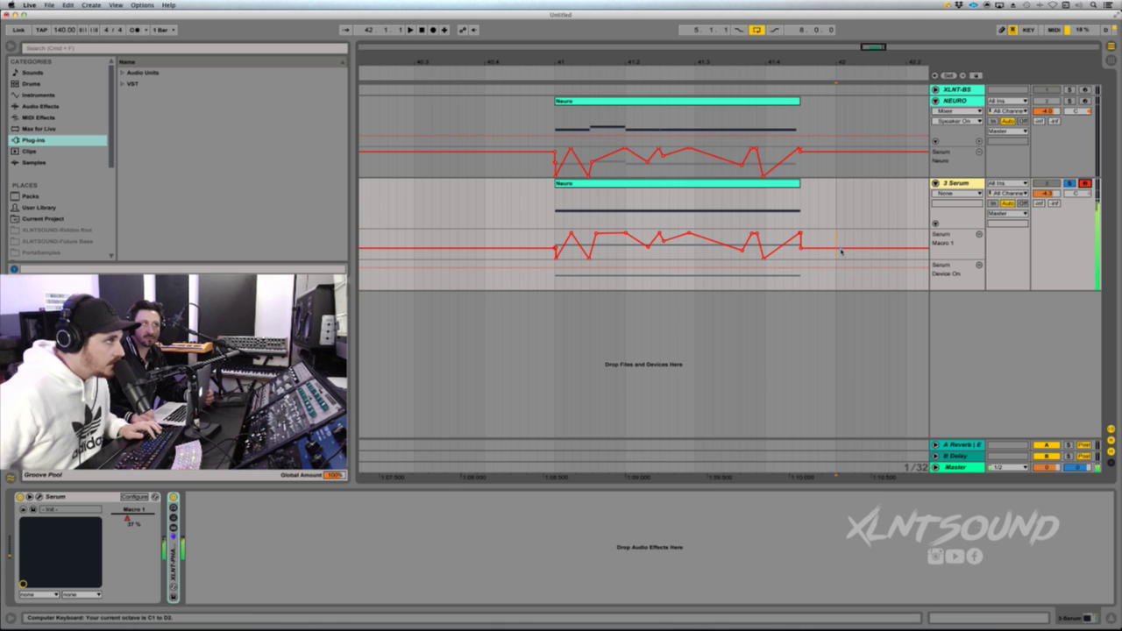
pyautogui.moveTo(840, 250); pyautogui.dragTo(869, 243)
pyautogui.click(869, 243)
# - Unsolo the 3 Serum track and play its Neuro clip again
pyautogui.click(731, 185)
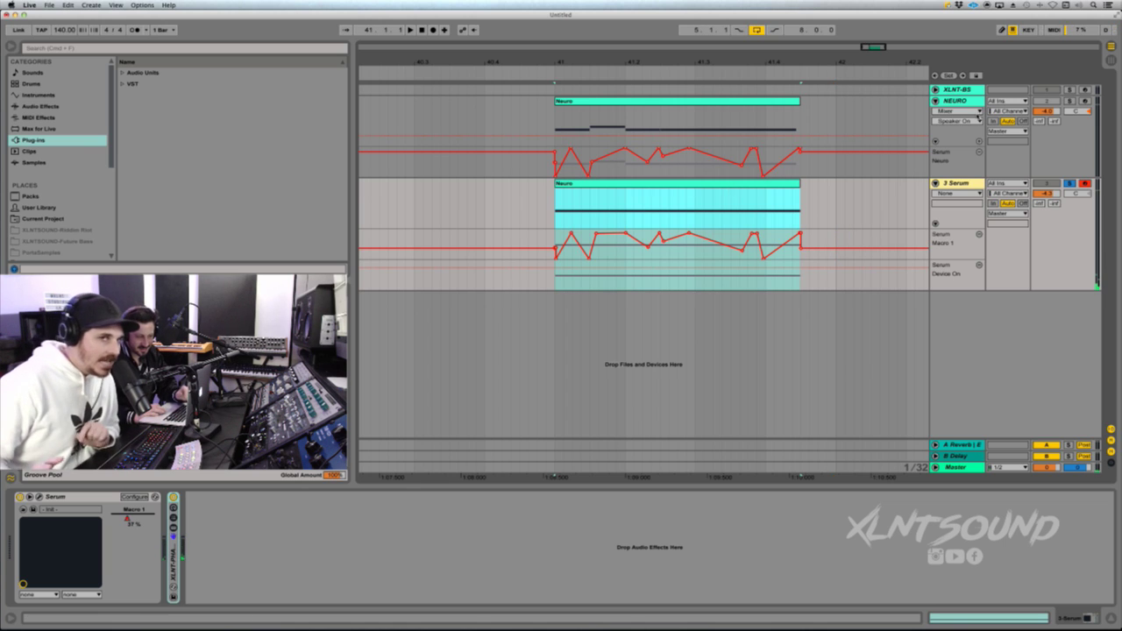
pyautogui.click(1069, 182)
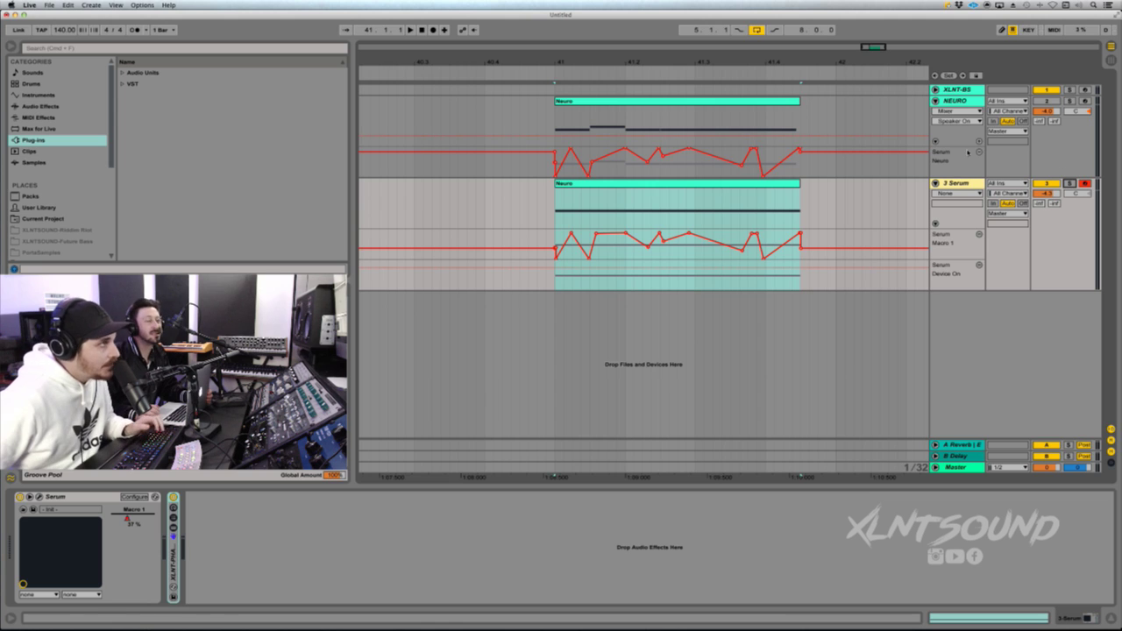
pyautogui.click(647, 186)
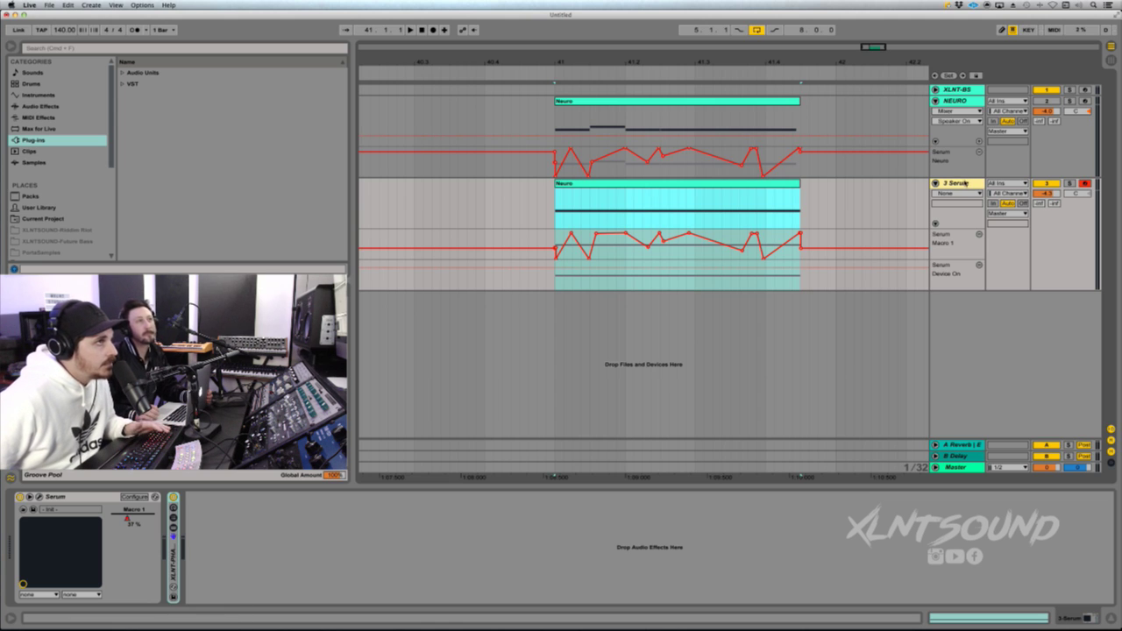
pyautogui.press('space')
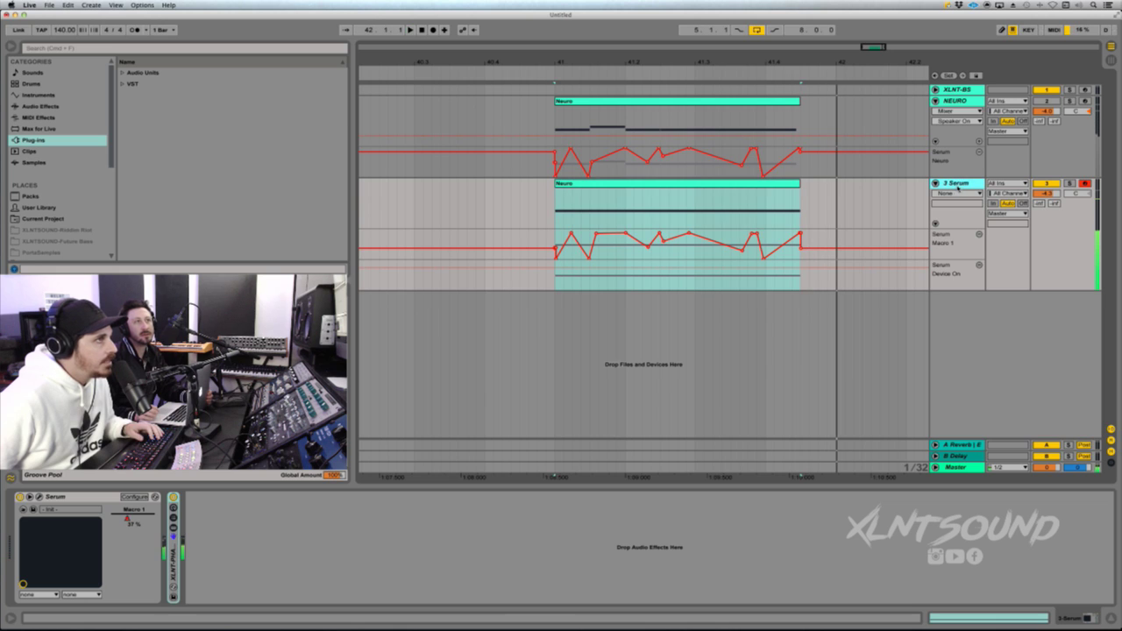
# - Freeze the 3 Serum track and copy its Neuro clip onto a new audio track as audio
pyautogui.rightClick(960, 186)
pyautogui.click(973, 260)
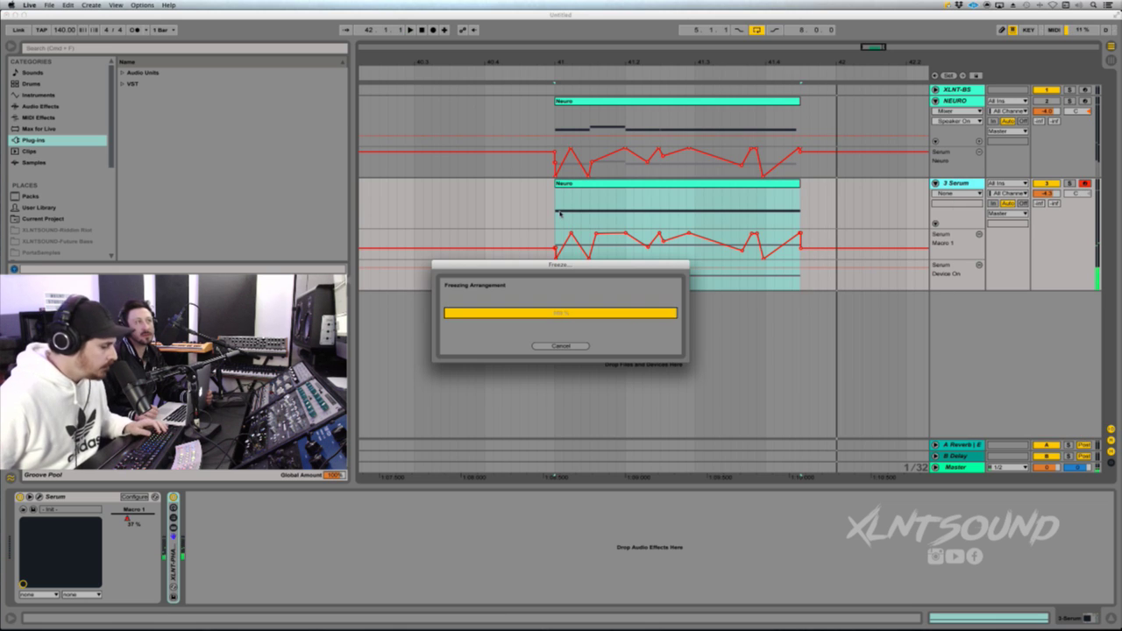
pyautogui.press('super+t')
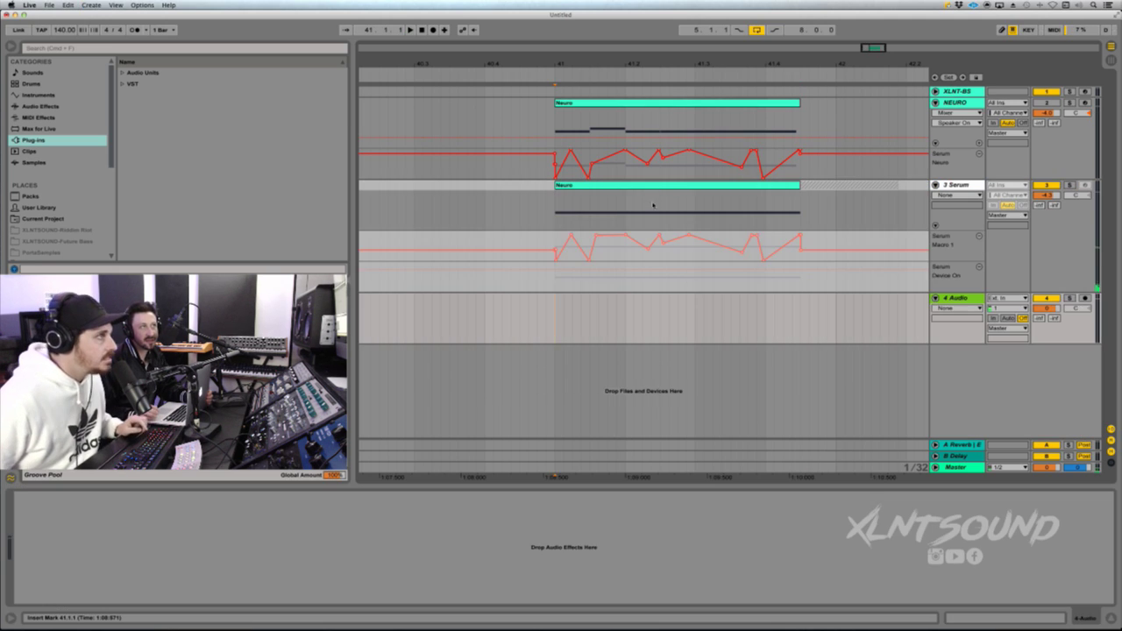
pyautogui.click(653, 187)
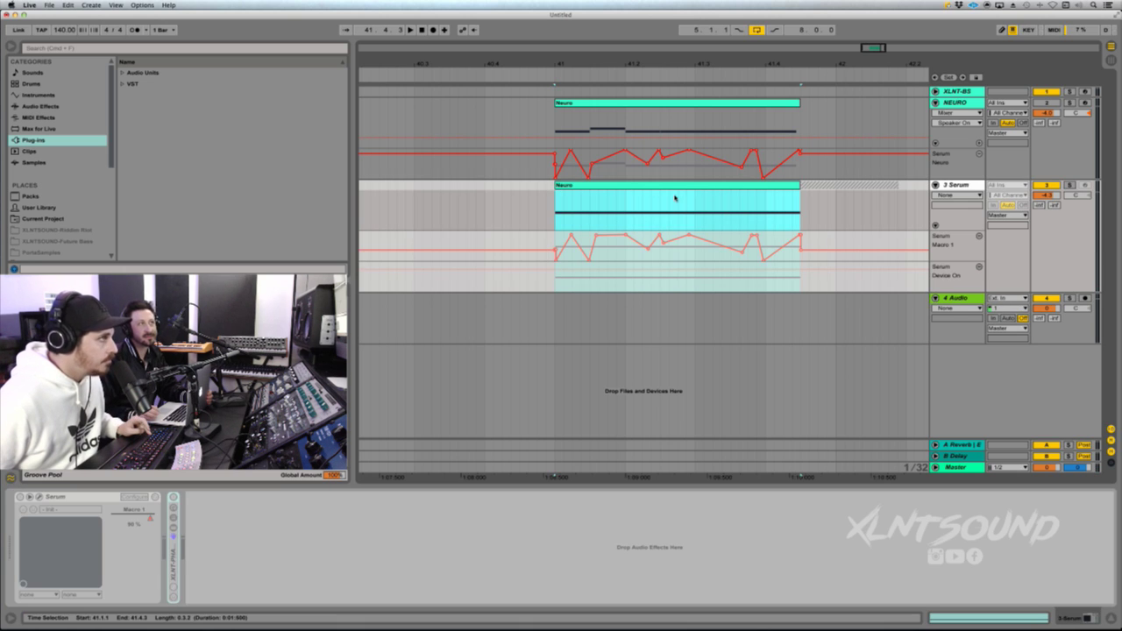
pyautogui.moveTo(668, 188); pyautogui.dragTo(666, 320)
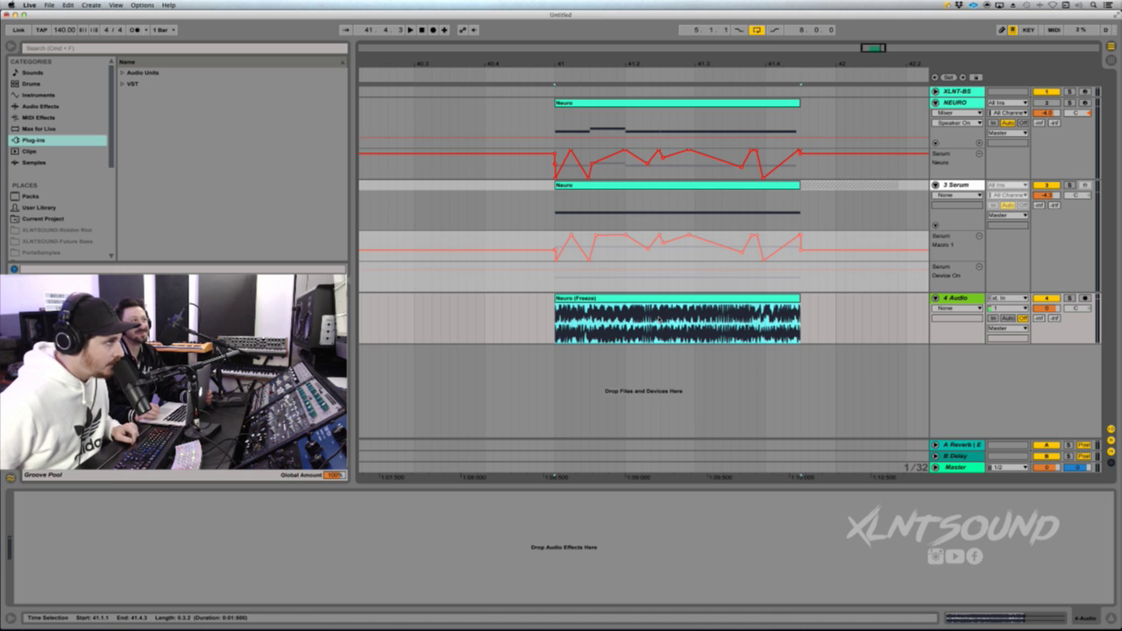
# - Solo the 4 Audio track and play its Neuro (Freeze) clip
pyautogui.click(1070, 299)
pyautogui.press('space')
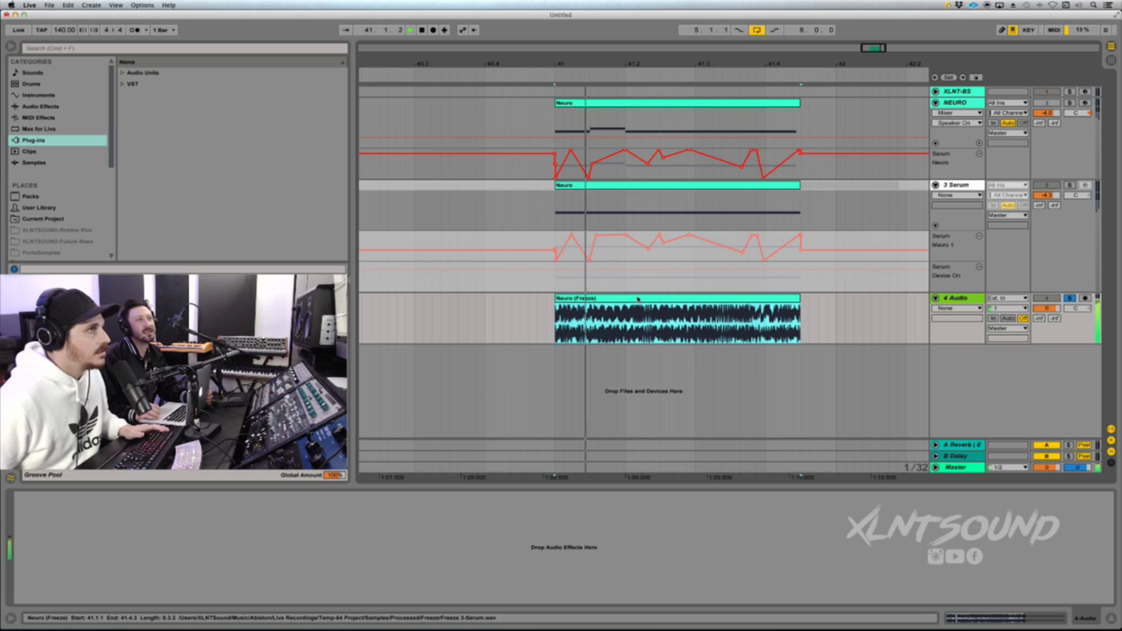
pyautogui.press('space')
pyautogui.click(1070, 299)
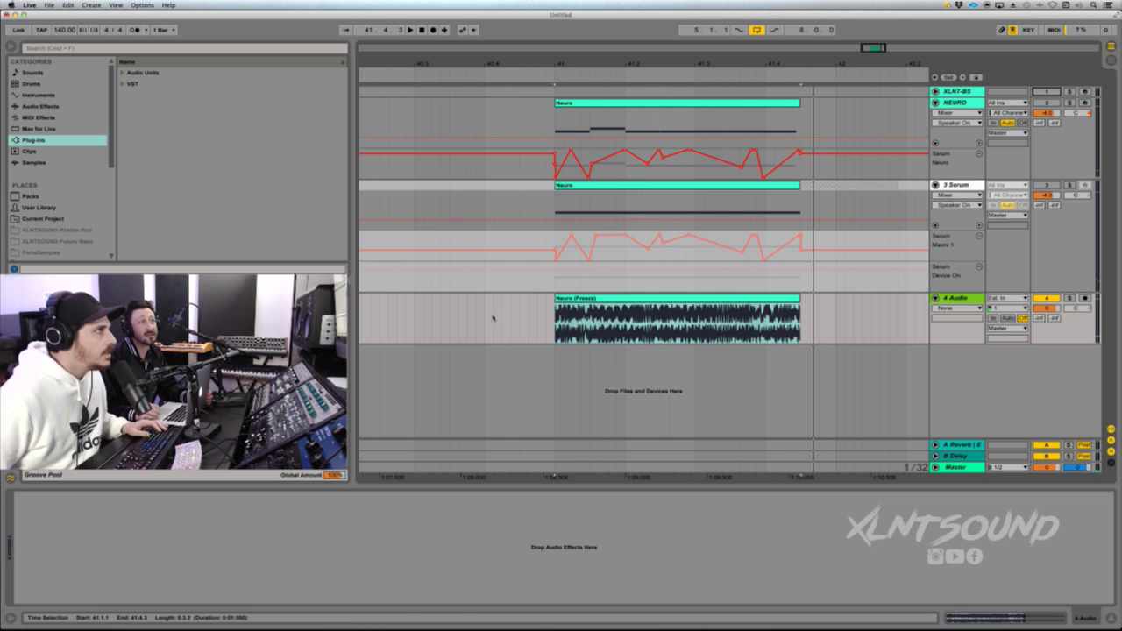
# - Cut the opening of the Neuro (Freeze) clip at 41.1.3 into slices and place them earlier, starting at 40.2.3 and 40.3.3
pyautogui.click(589, 250)
pyautogui.click(589, 328)
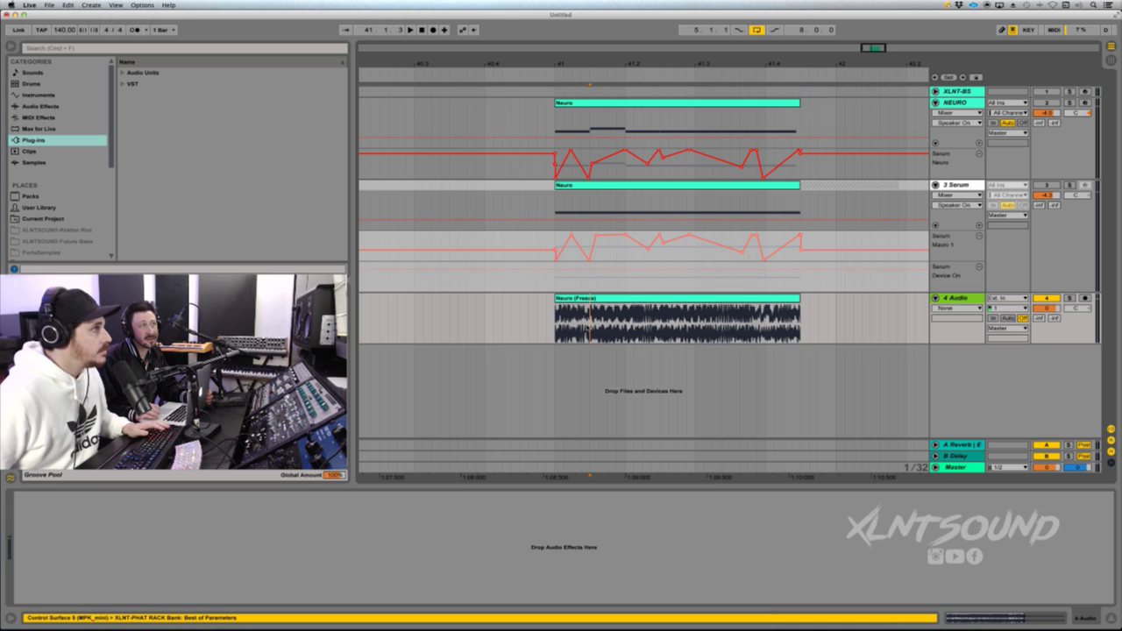
pyautogui.moveTo(581, 300)
pyautogui.mouseDown()
pyautogui.moveTo(440, 300)
pyautogui.moveTo(484, 315)
pyautogui.mouseUp()
pyautogui.press('space')
pyautogui.press('space')
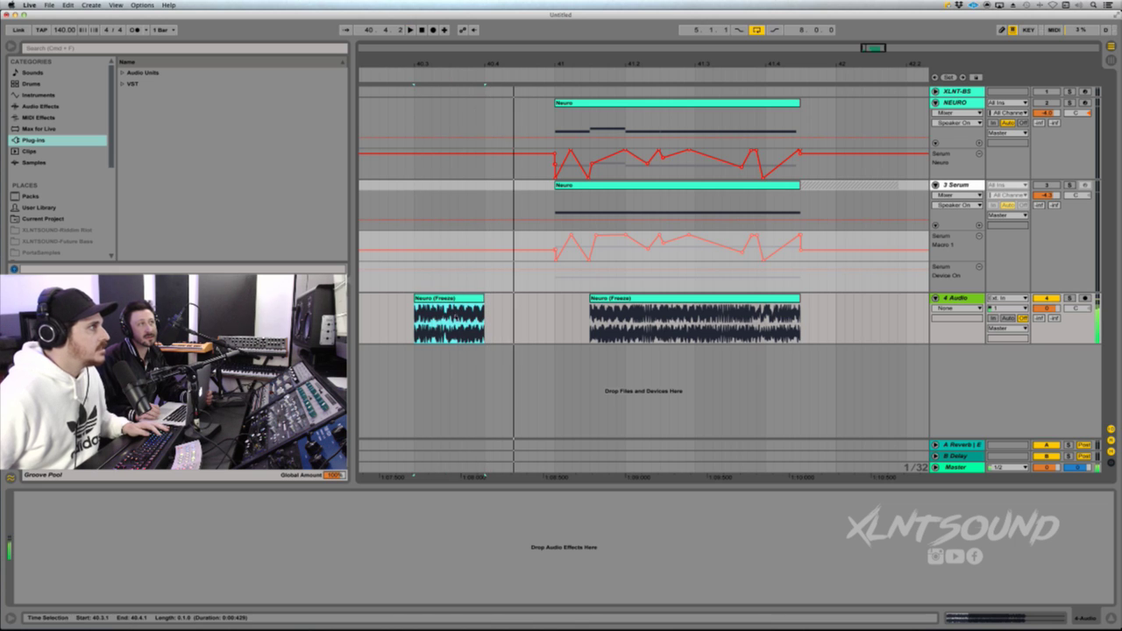
pyautogui.click(433, 325)
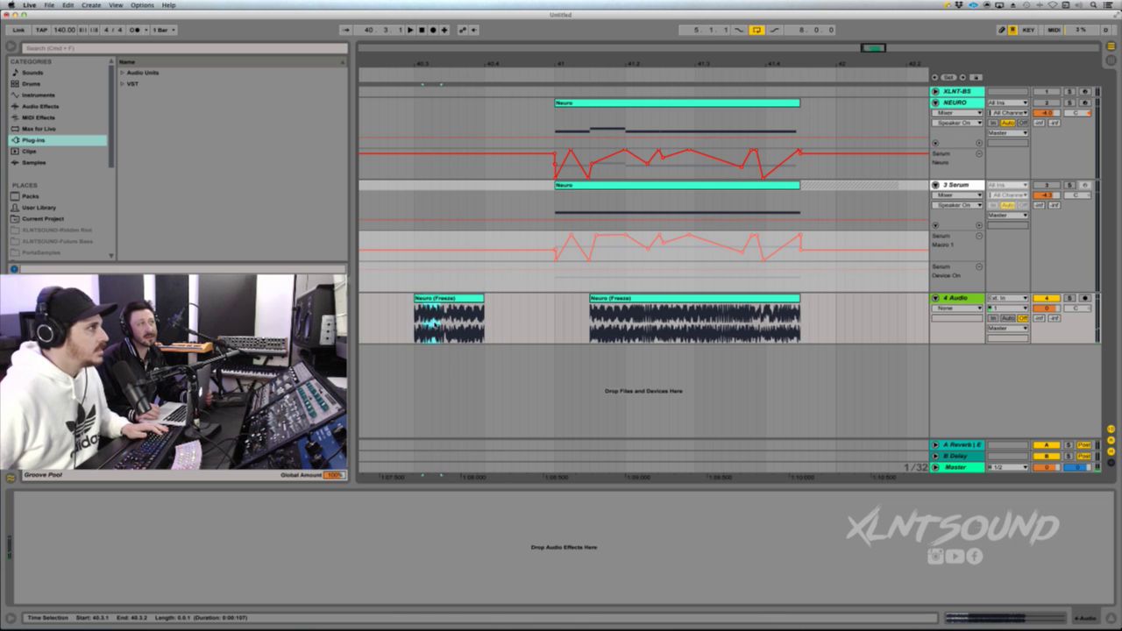
pyautogui.moveTo(449, 324); pyautogui.dragTo(396, 316)
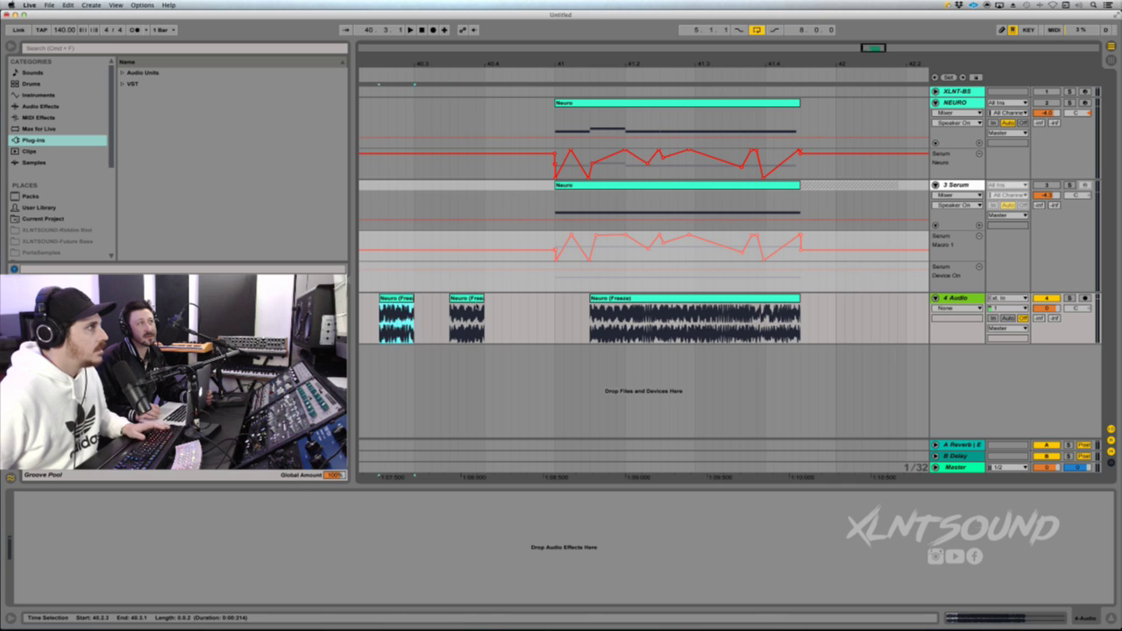
# - Audition the slice at 40.3.3, then place it at 40.4.1 and lengthen it to 40.4.4
pyautogui.click(473, 303)
pyautogui.press('space')
pyautogui.press('space')
pyautogui.press('space')
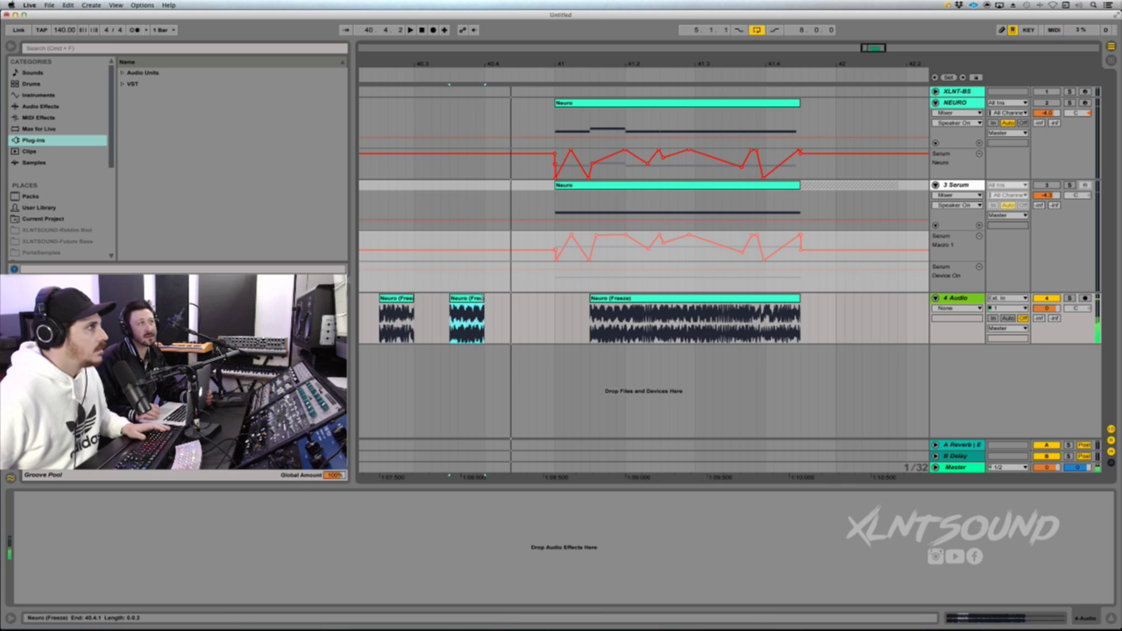
pyautogui.moveTo(484, 325); pyautogui.dragTo(533, 317)
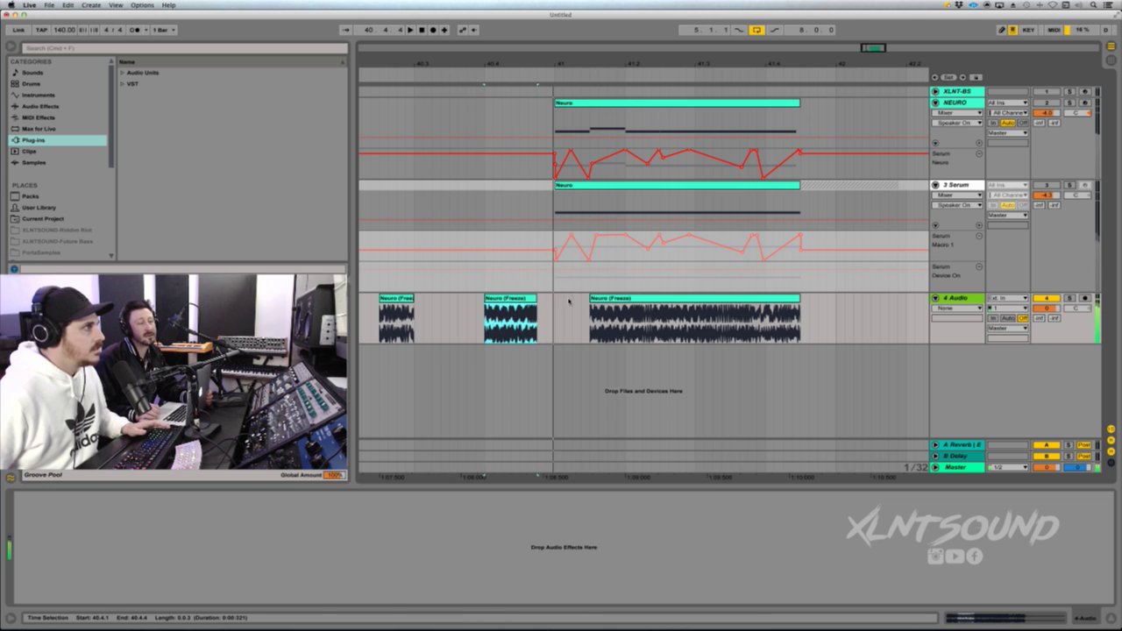
# - Show the fades on the 4 Audio track and fade out the end of the slice at 40.4.1
pyautogui.rightClick(520, 298)
pyautogui.click(555, 412)
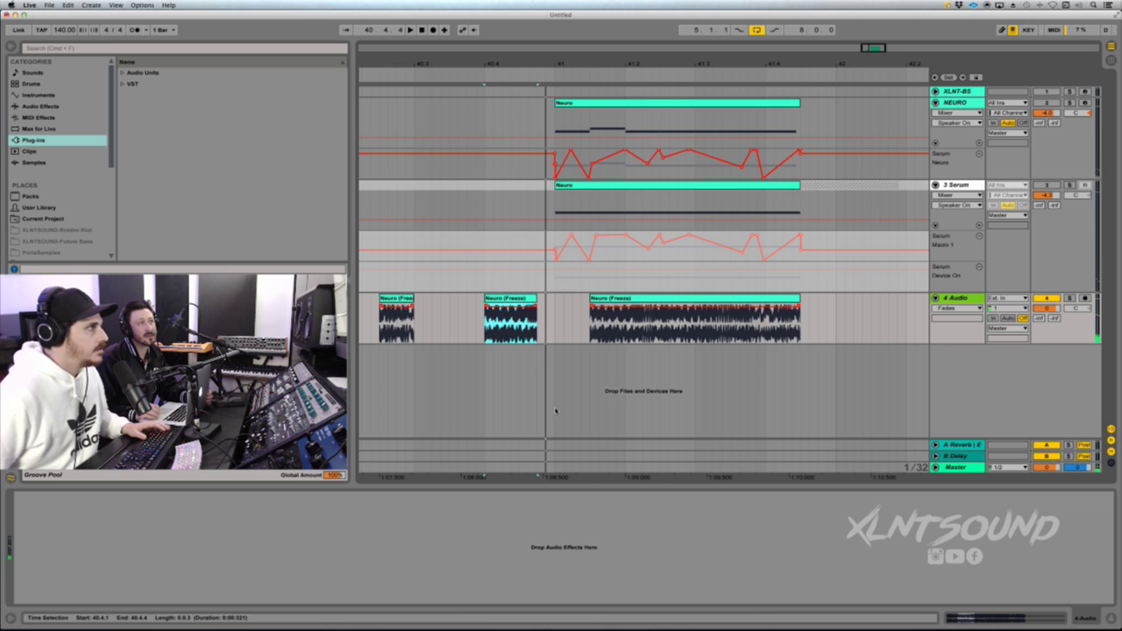
pyautogui.moveTo(535, 302); pyautogui.dragTo(503, 304)
pyautogui.press('space')
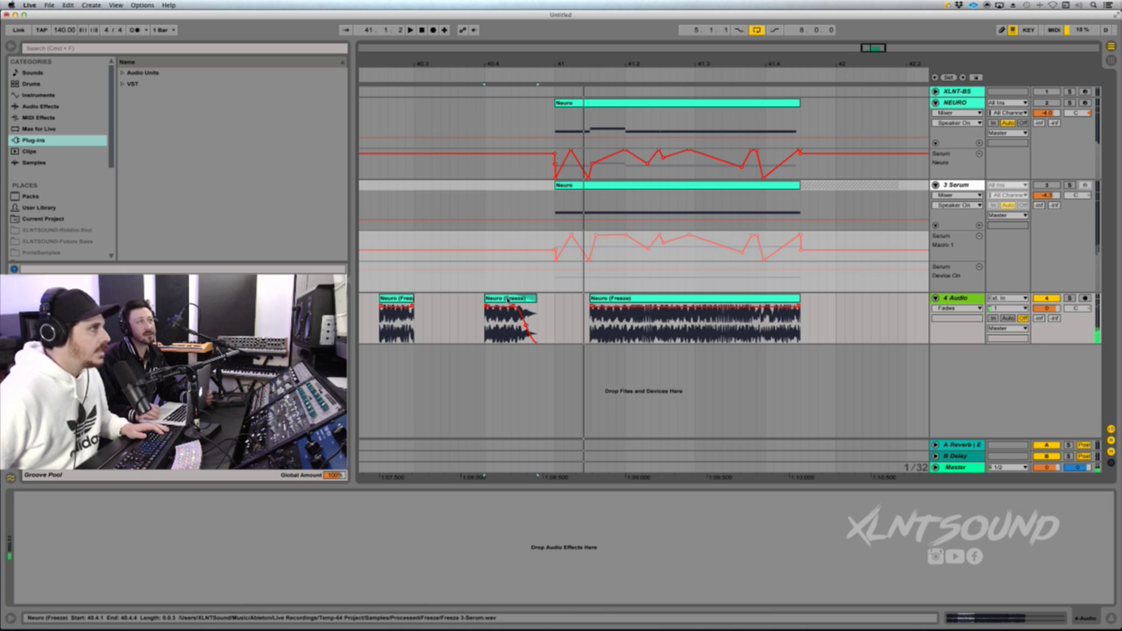
# - Delete the two loose slices, extend the remaining Neuro (Freeze) clip's start back to 41.1.1, and play it
pyautogui.click(509, 301)
pyautogui.press('Delete')
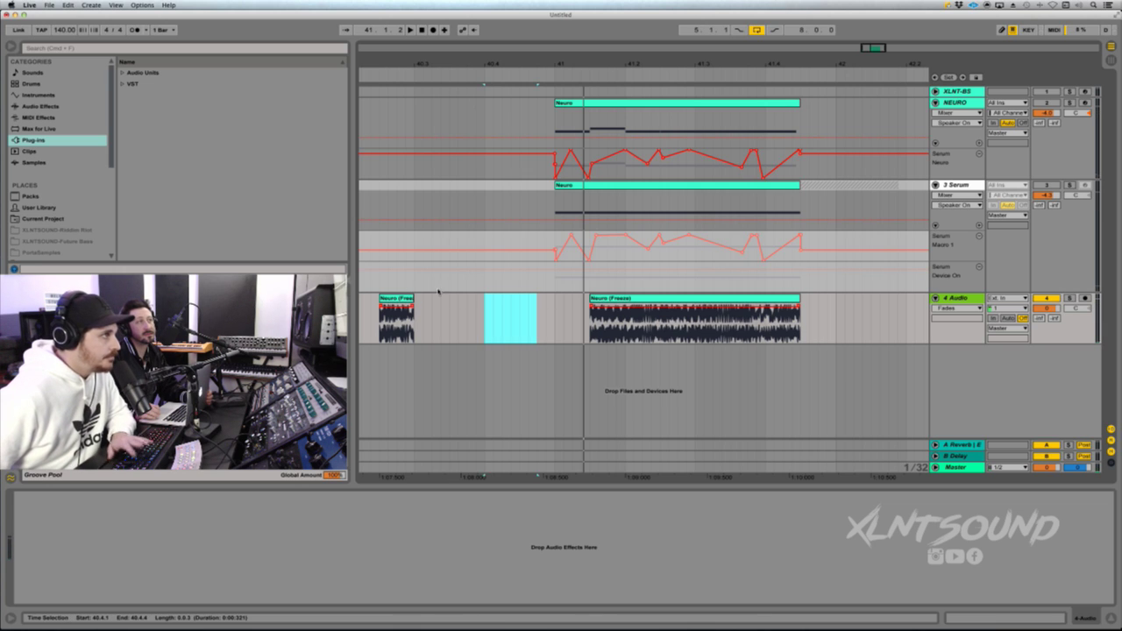
pyautogui.click(396, 299)
pyautogui.press('Delete')
pyautogui.click(697, 299)
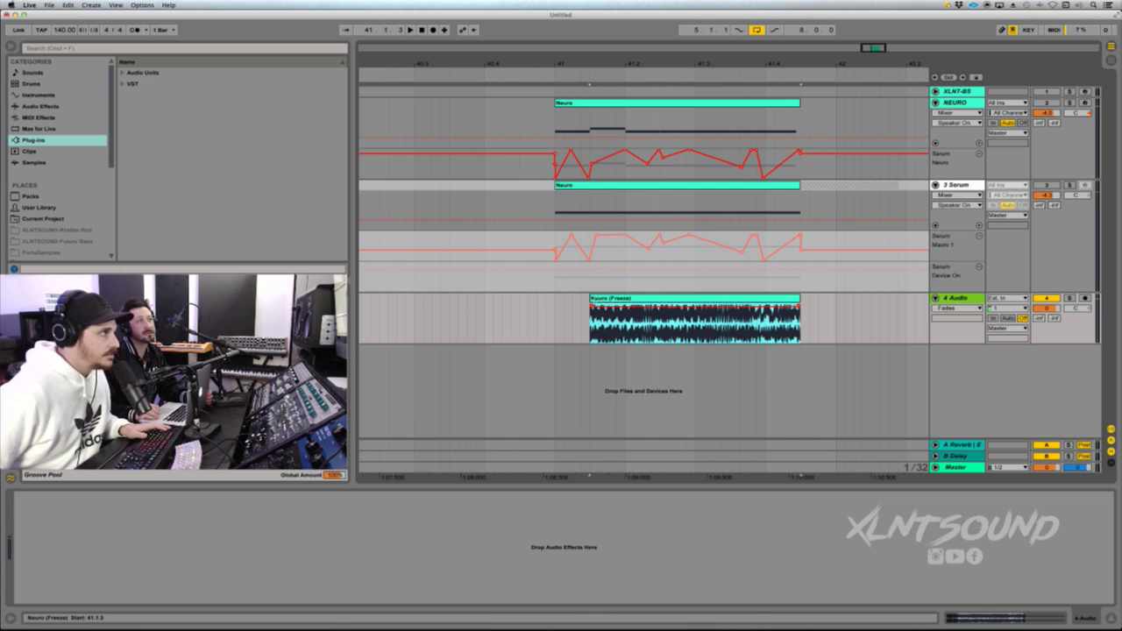
pyautogui.moveTo(590, 301); pyautogui.dragTo(548, 299)
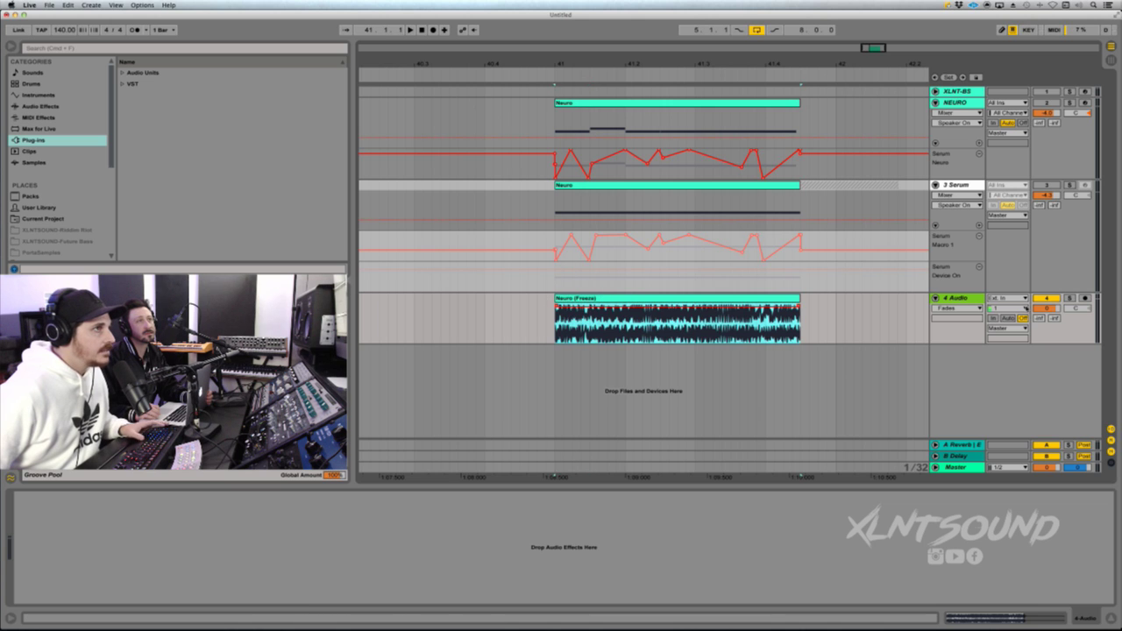
pyautogui.press('space')
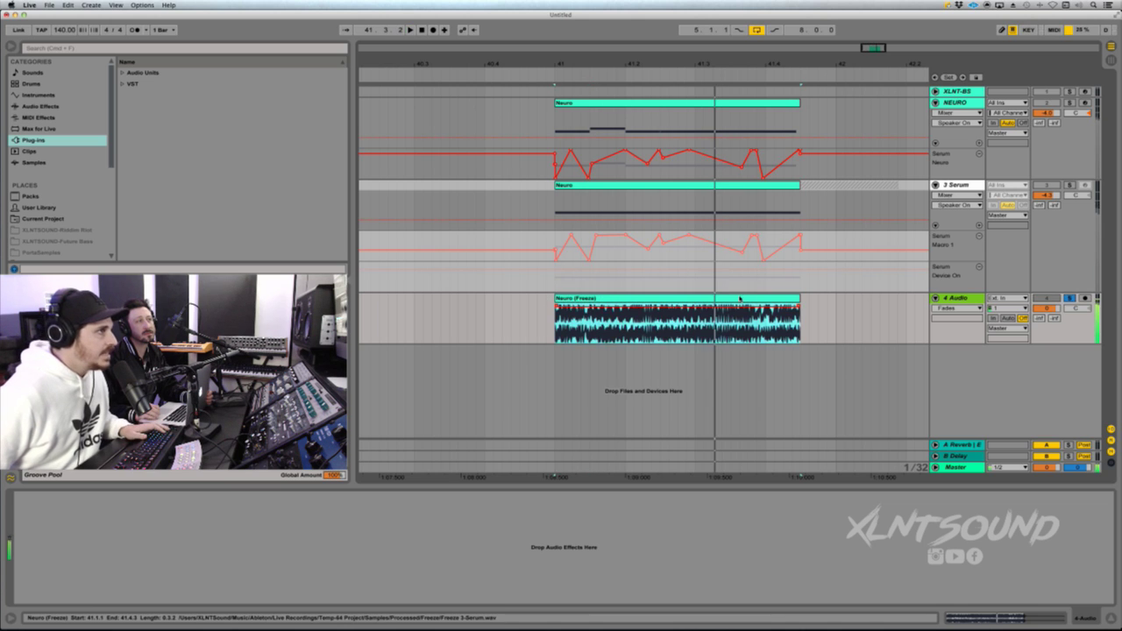
# - Open the Neuro (Freeze) clip, extend its end past 2.2, and stretch the audio with a warp marker moved to about 1.3.4
pyautogui.doubleClick(703, 339)
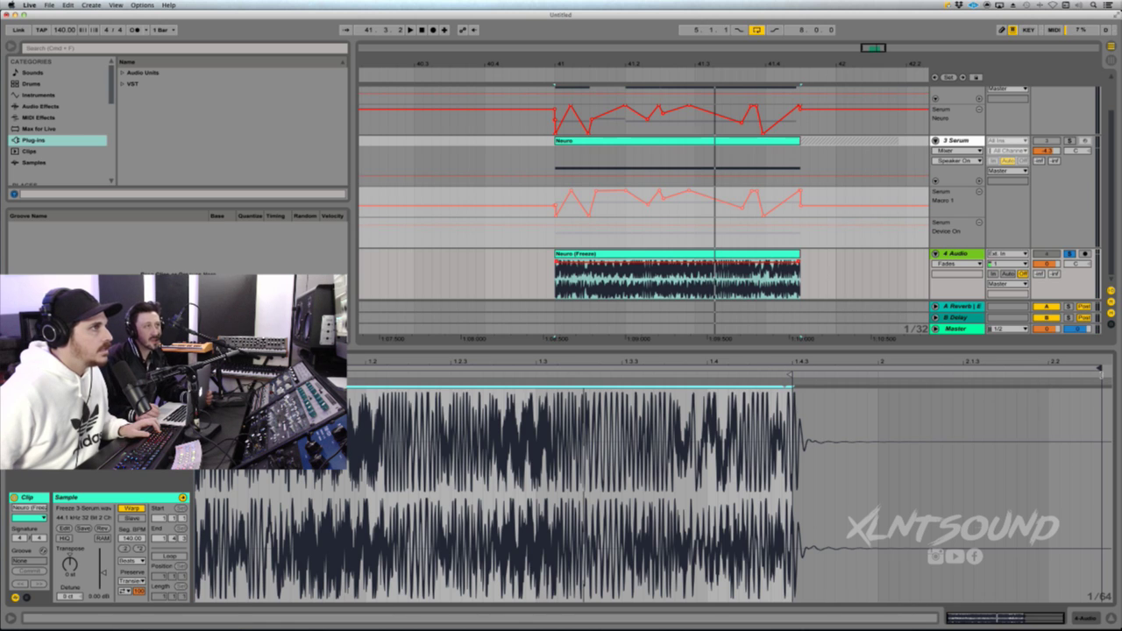
pyautogui.moveTo(791, 376); pyautogui.dragTo(1098, 375)
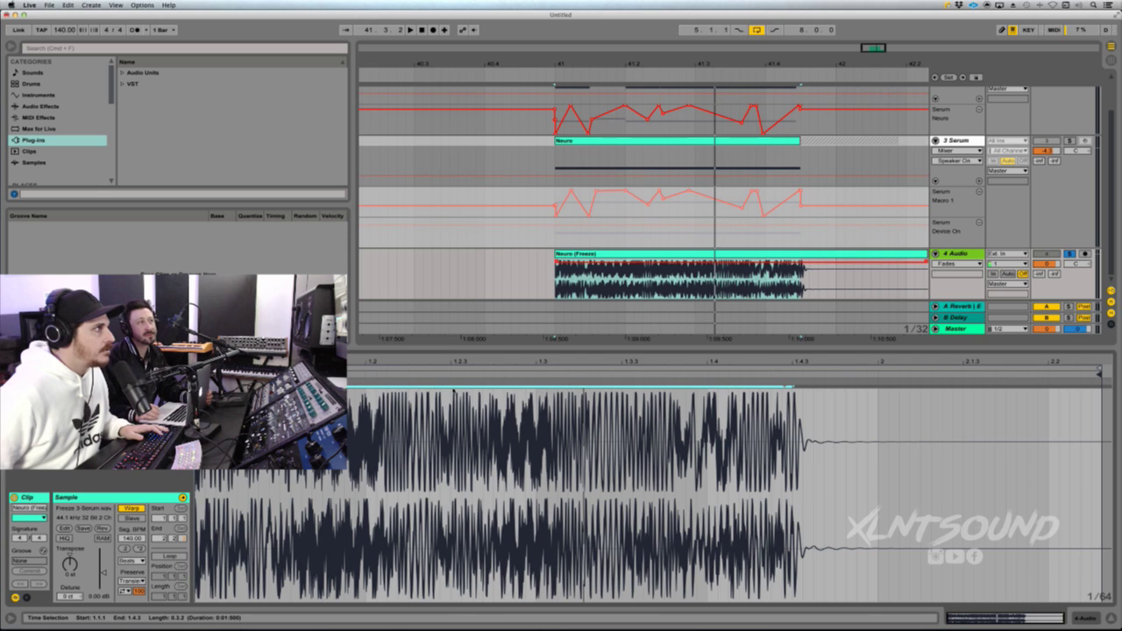
pyautogui.click(453, 387)
pyautogui.click(432, 391)
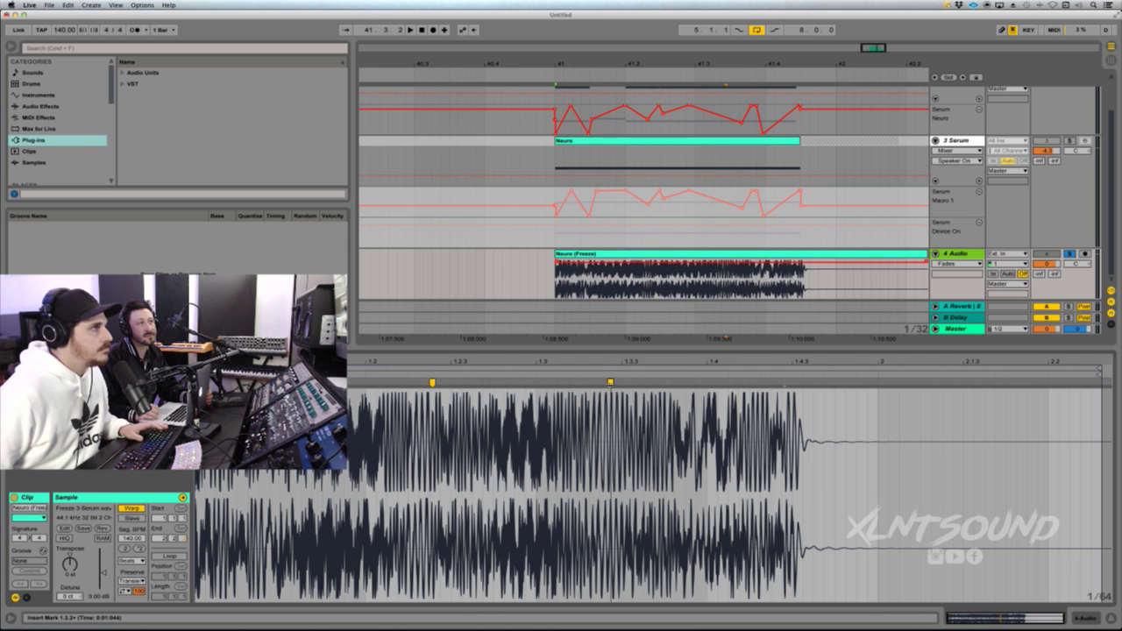
pyautogui.moveTo(610, 382)
pyautogui.mouseDown()
pyautogui.moveTo(736, 383)
pyautogui.moveTo(664, 383)
pyautogui.mouseUp()
pyautogui.press('space')
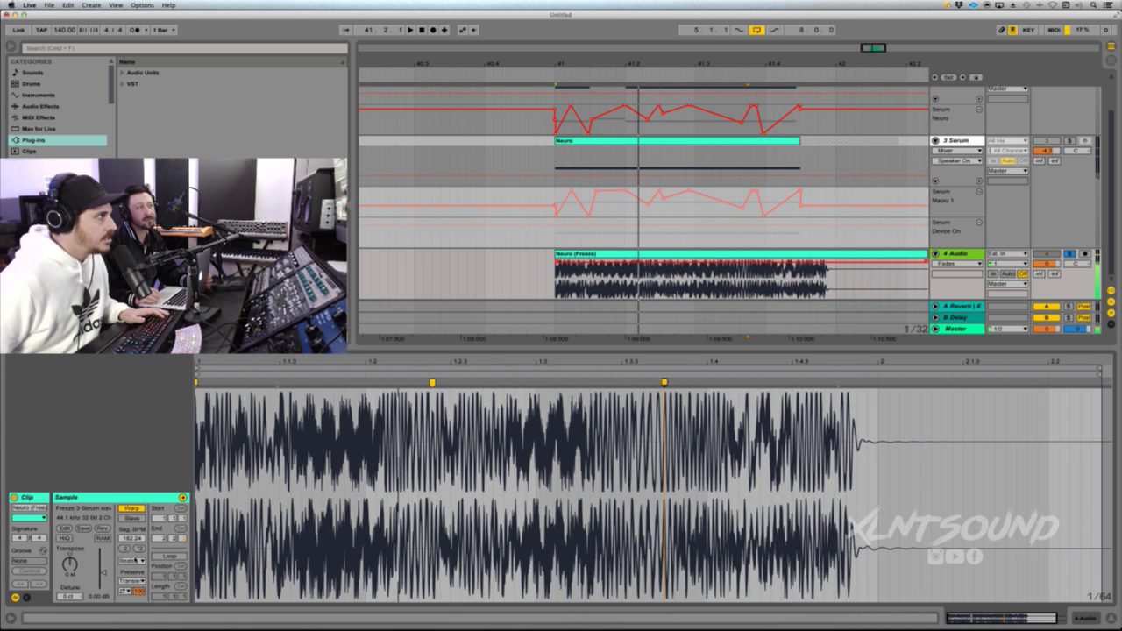
# - Set the clip's warp mode to Complex and stretch the audio further by moving warp markers to about 1.2.4, 1.4.1 and 2.1.4
pyautogui.click(131, 560)
pyautogui.click(131, 606)
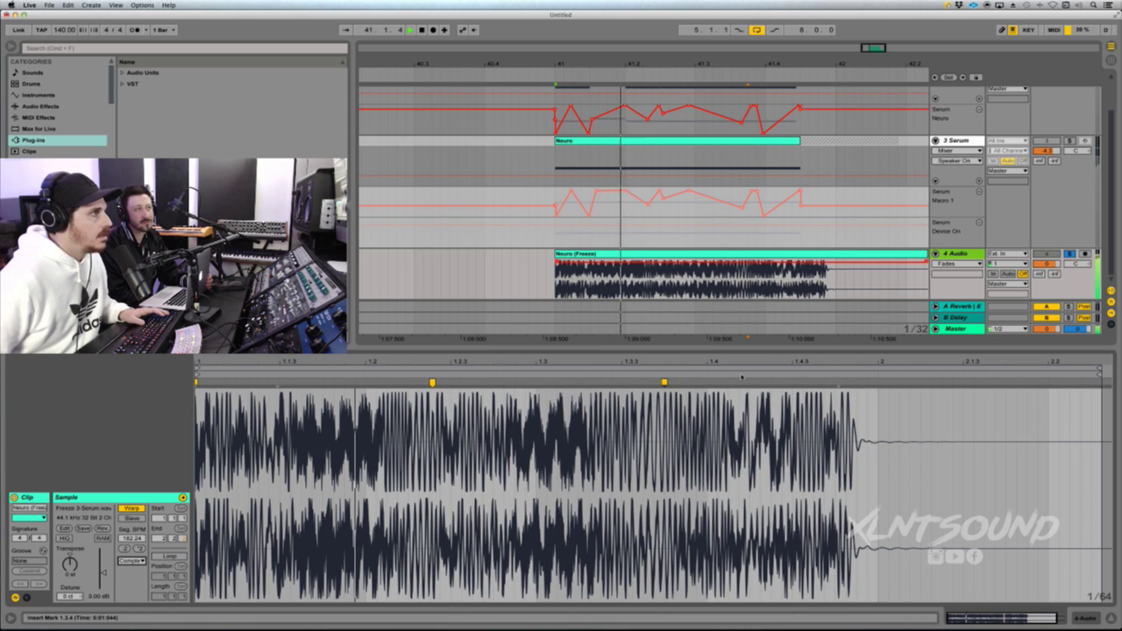
pyautogui.moveTo(664, 383); pyautogui.dragTo(738, 382)
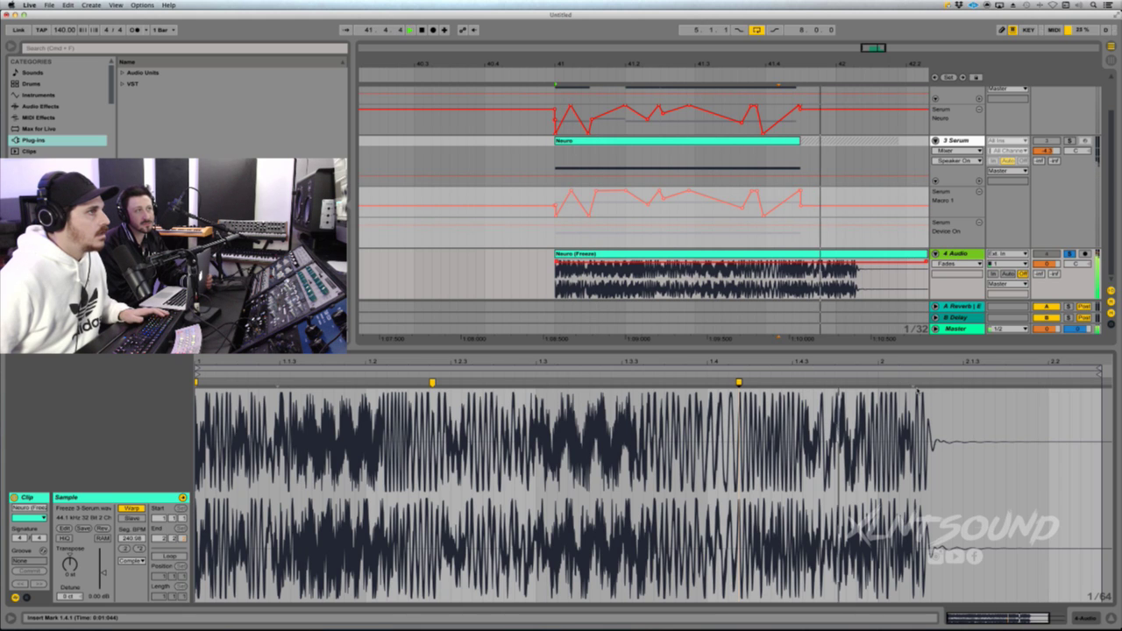
pyautogui.moveTo(917, 390)
pyautogui.mouseDown()
pyautogui.moveTo(1070, 384)
pyautogui.moveTo(1038, 383)
pyautogui.mouseUp()
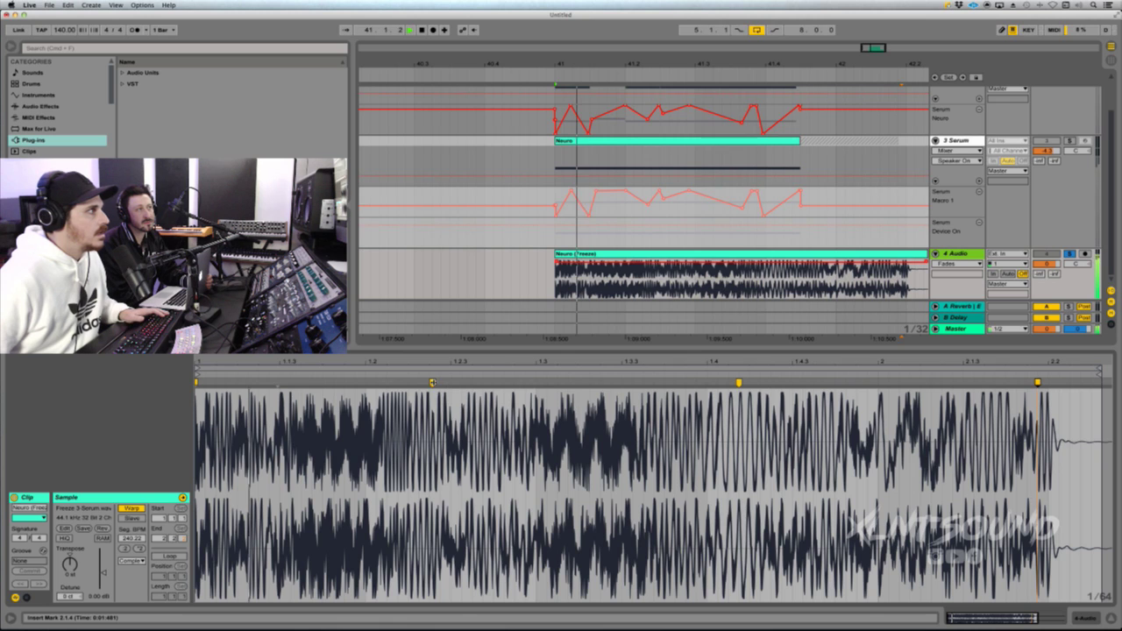
pyautogui.moveTo(432, 383)
pyautogui.mouseDown()
pyautogui.moveTo(344, 383)
pyautogui.moveTo(526, 383)
pyautogui.mouseUp()
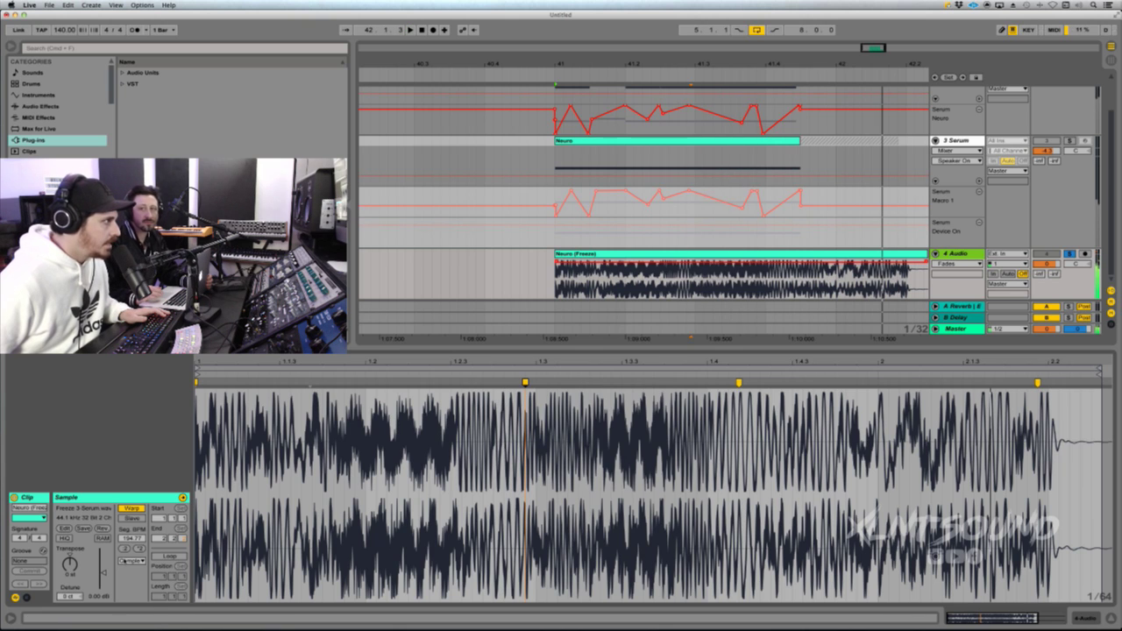
# - Switch the clip's warp mode to Complex Pro, remove the three added warp markers, and play it
pyautogui.click(131, 560)
pyautogui.click(125, 617)
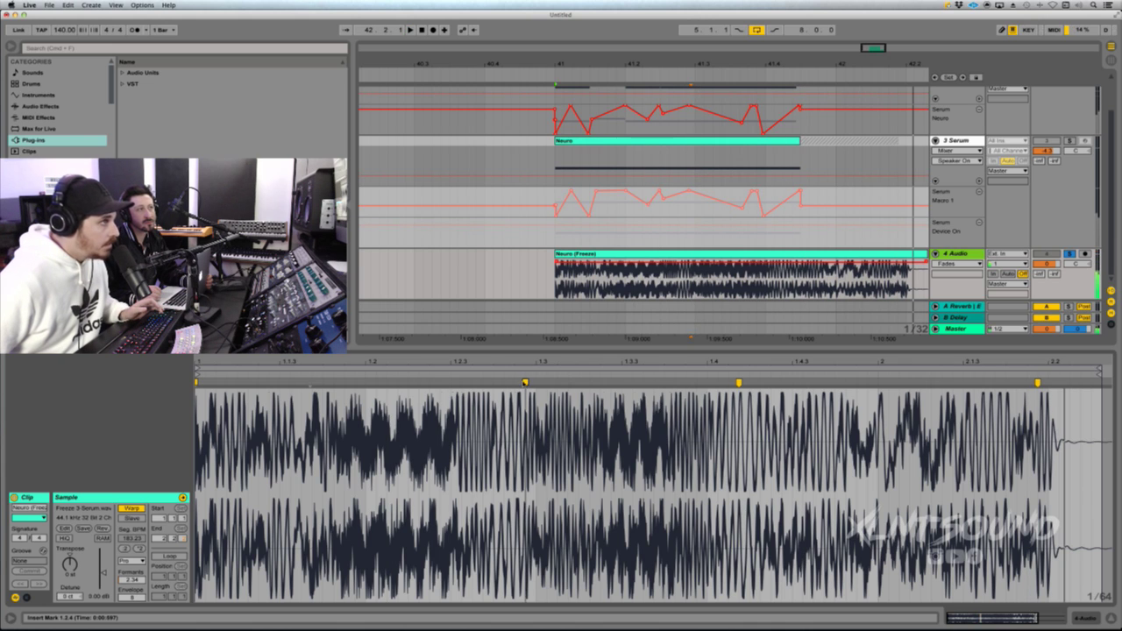
pyautogui.press('Delete')
pyautogui.click(739, 383)
pyautogui.press('Delete')
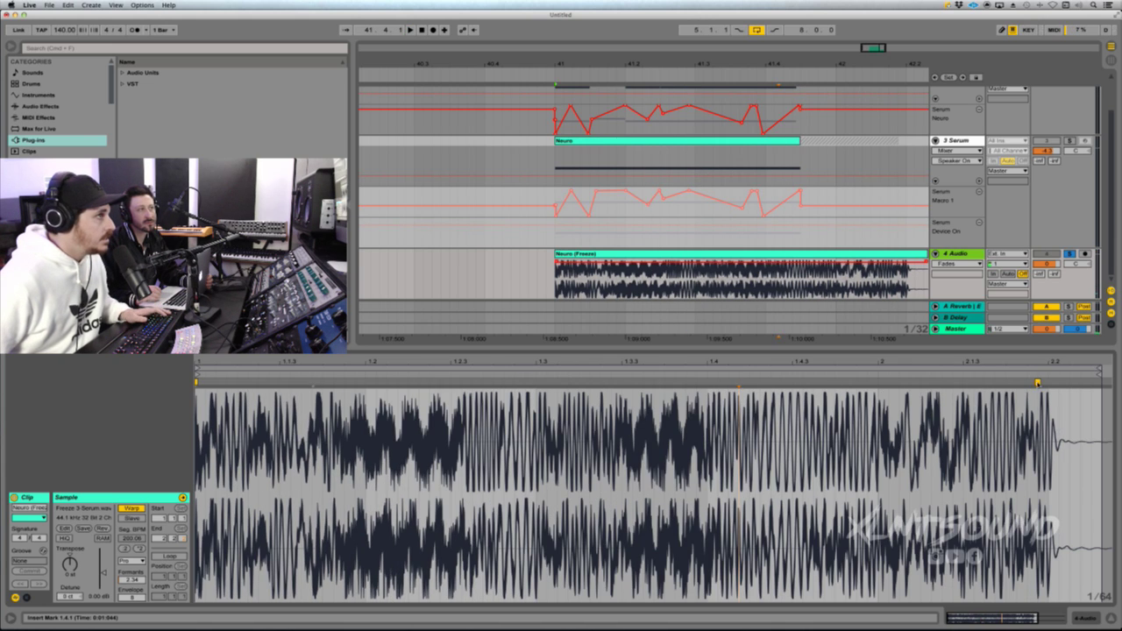
pyautogui.click(995, 386)
pyautogui.press('space')
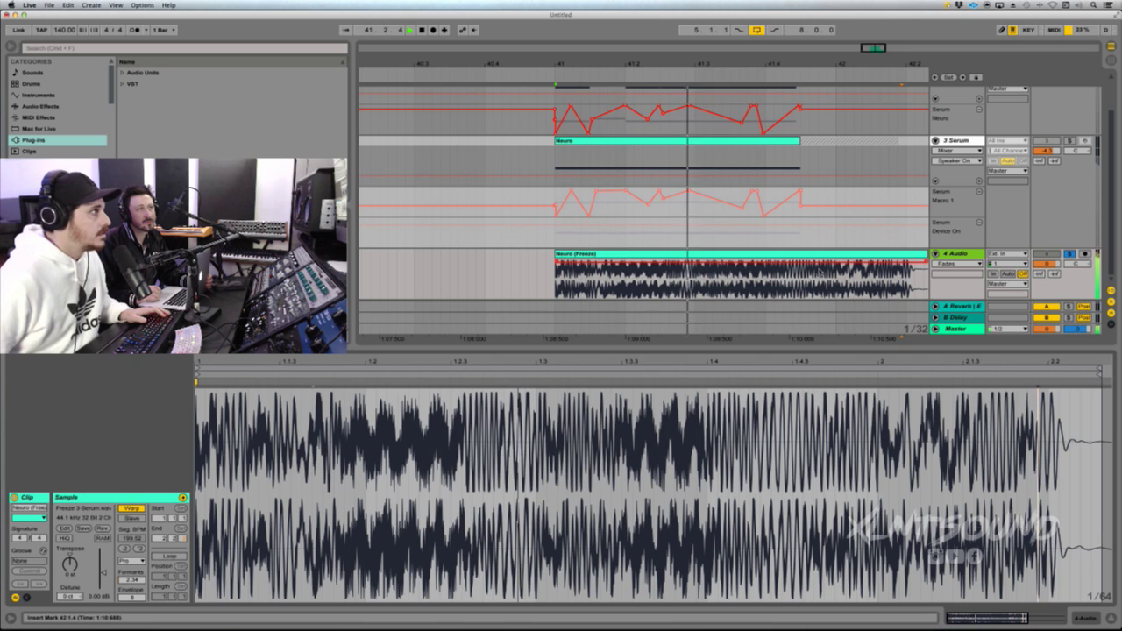
# - Turn the clip's warping off and on again, keeping its current timing
pyautogui.click(132, 508)
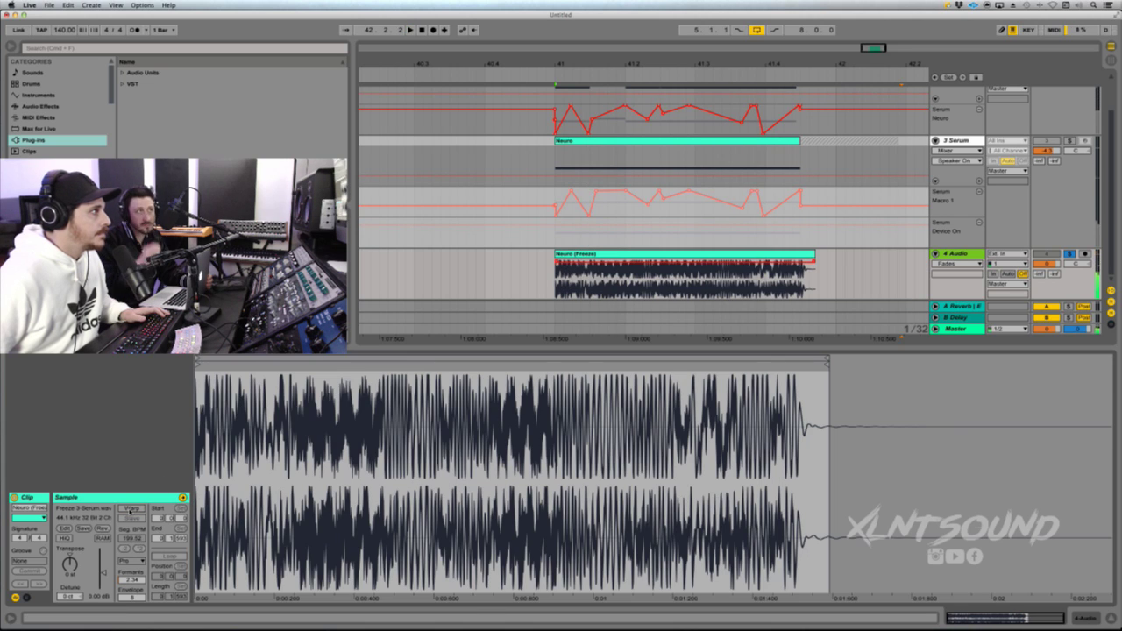
pyautogui.click(421, 355)
pyautogui.click(127, 511)
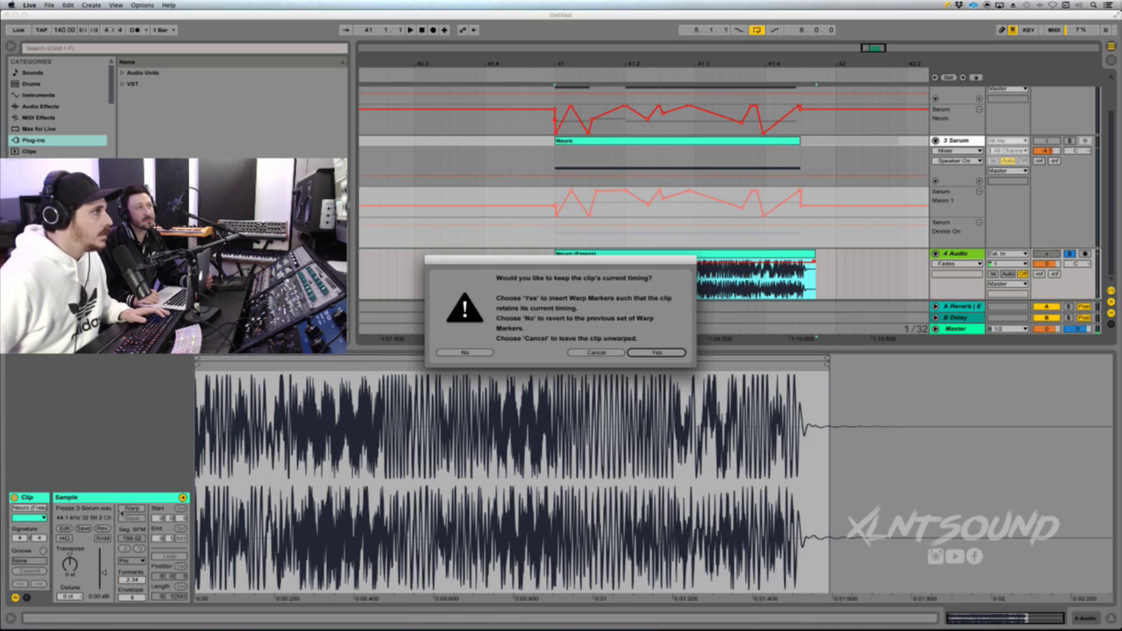
pyautogui.click(671, 351)
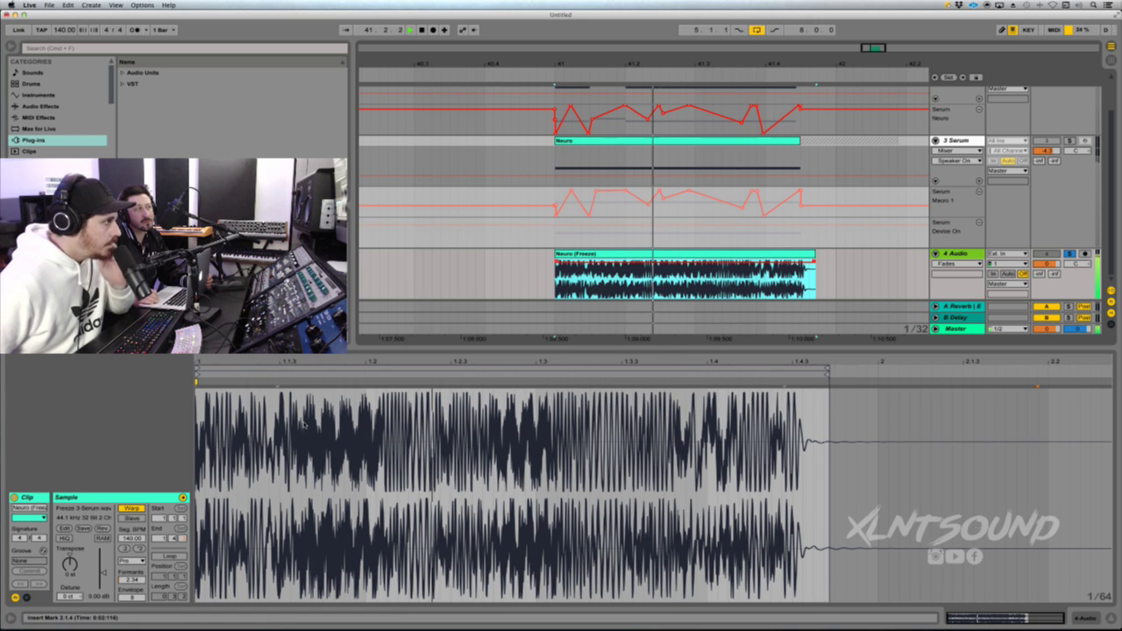
# - Halve the clip's segment BPM to 70.00 and audition the result
pyautogui.click(125, 548)
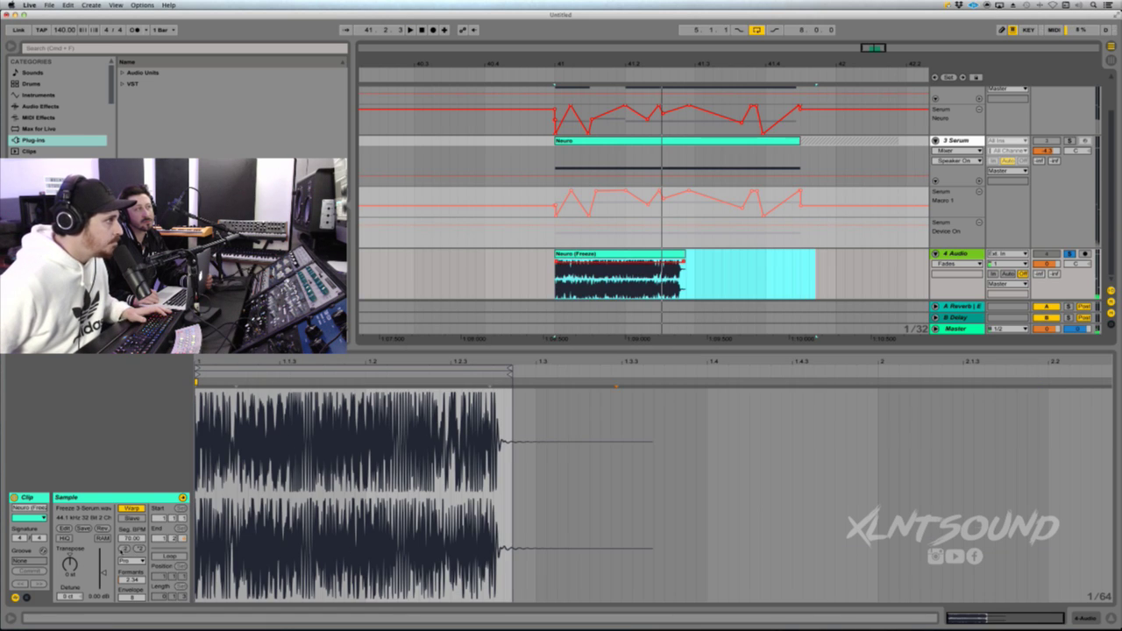
pyautogui.press('space')
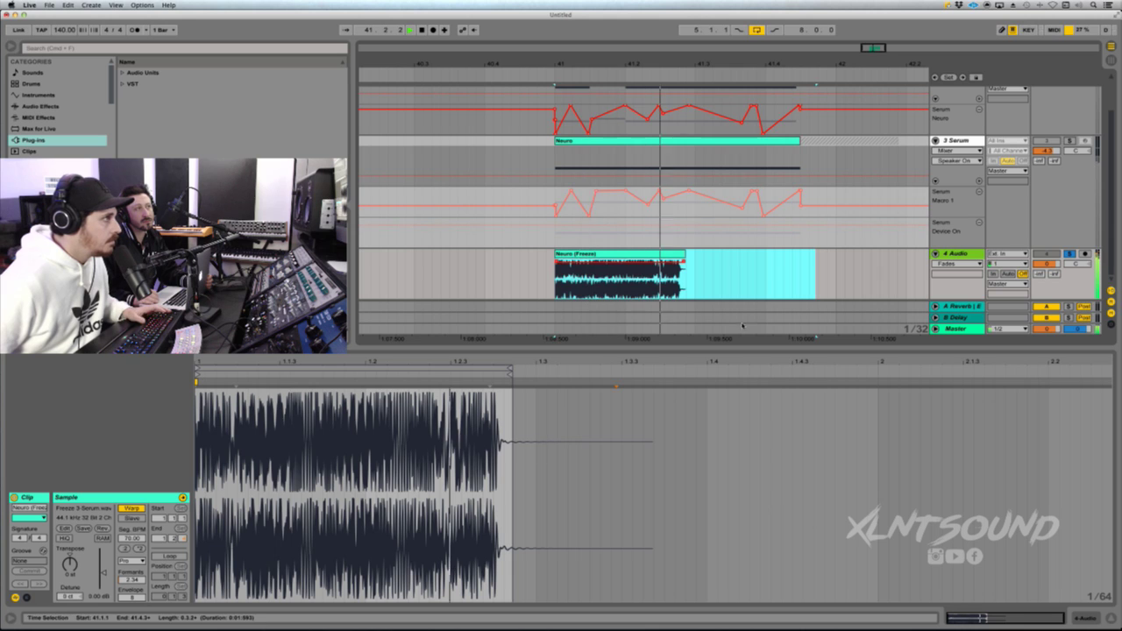
pyautogui.press('space')
# - Split the Neuro (Freeze) clip at 41.1.4 and move its second part to 41.4.3
pyautogui.click(624, 281)
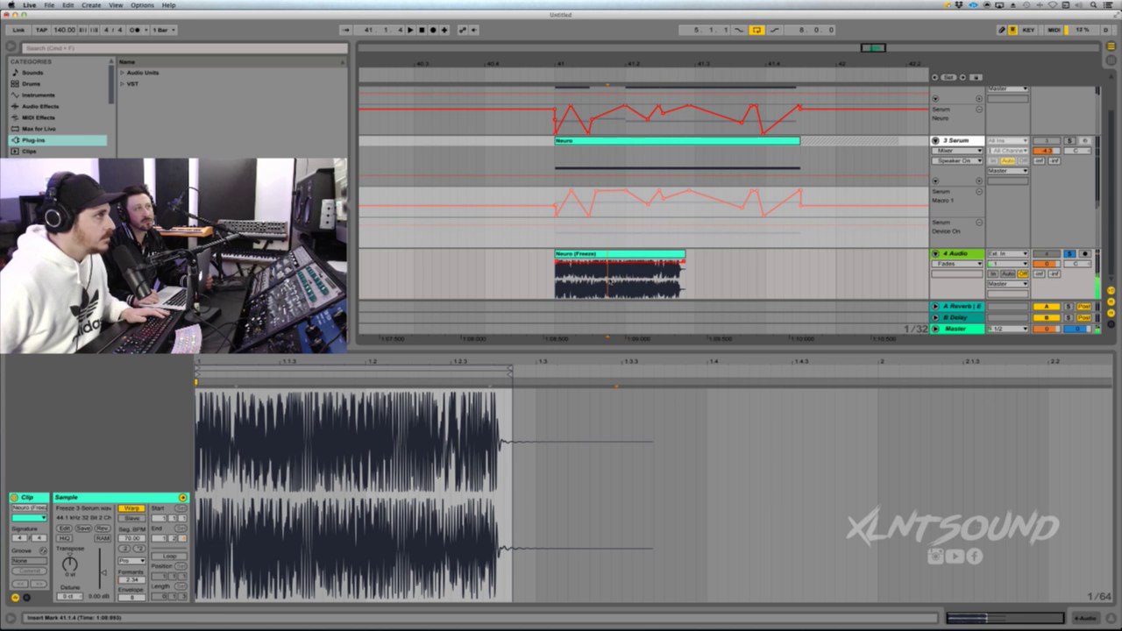
pyautogui.press('super+e')
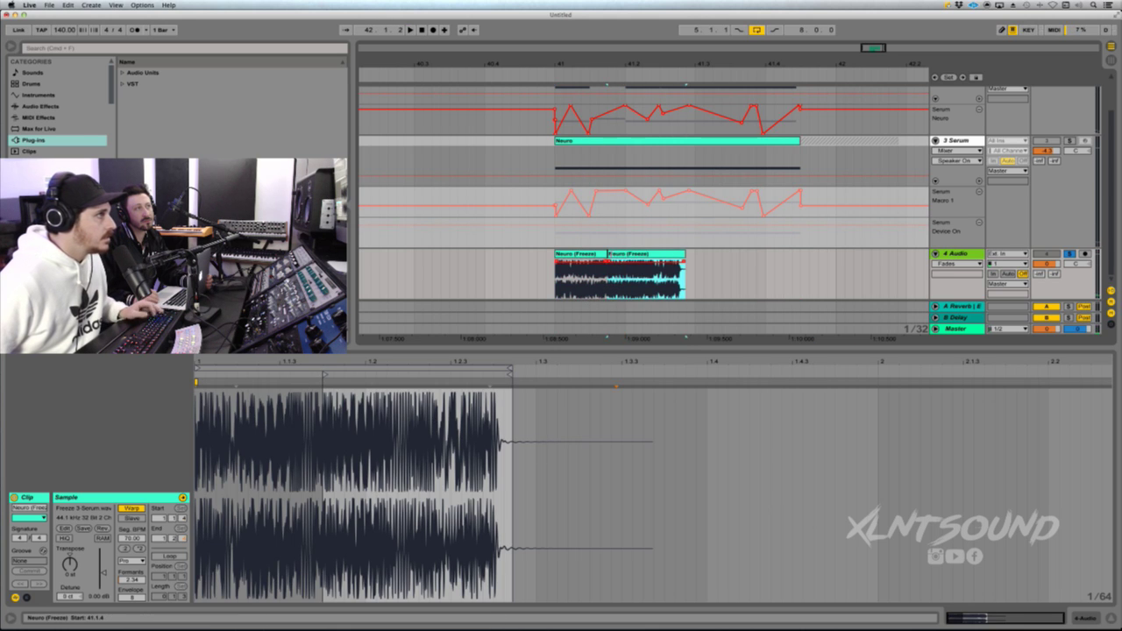
pyautogui.moveTo(610, 254); pyautogui.dragTo(826, 254)
pyautogui.press('super+z')
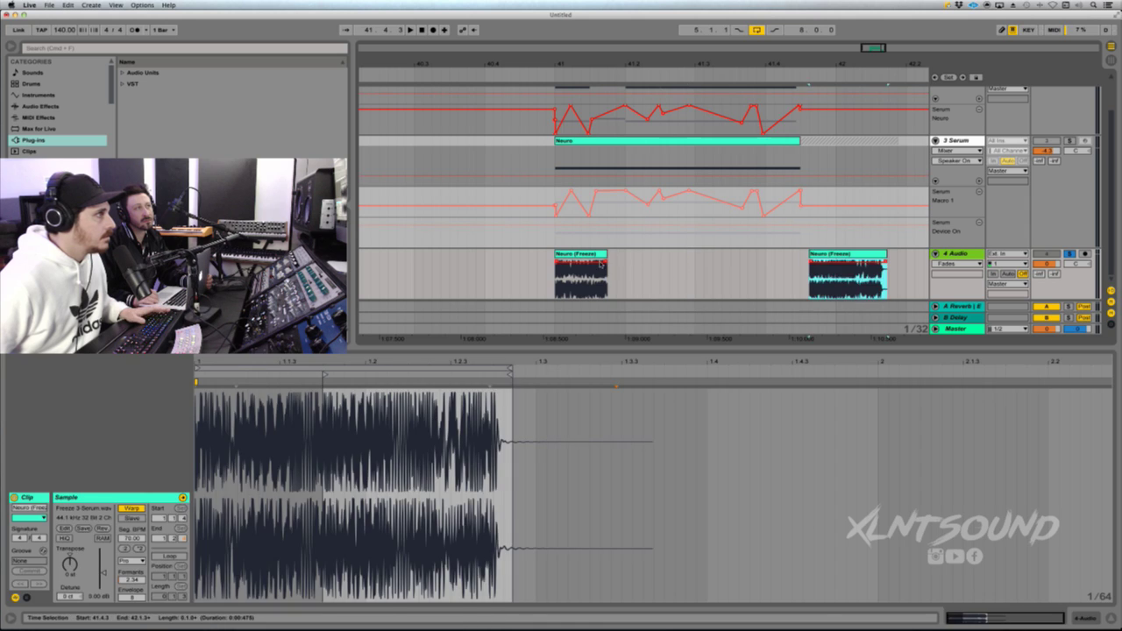
# - Audition the slice at 41.1.1 and set its warp mode to Beats
pyautogui.click(601, 264)
pyautogui.press('space')
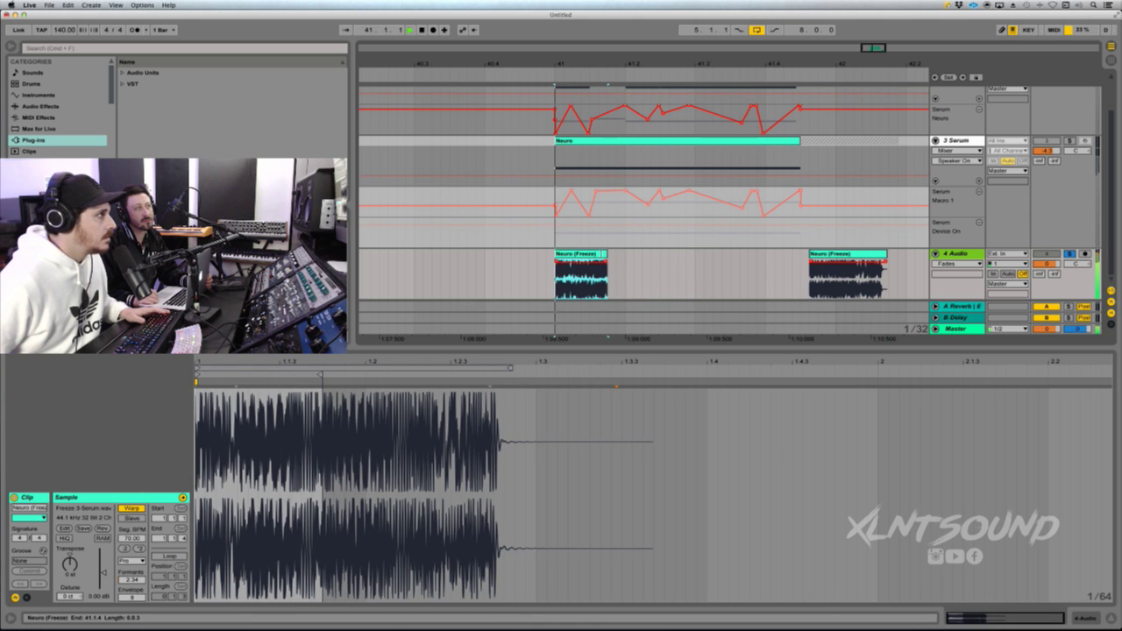
pyautogui.press('space')
pyautogui.click(131, 560)
pyautogui.click(127, 572)
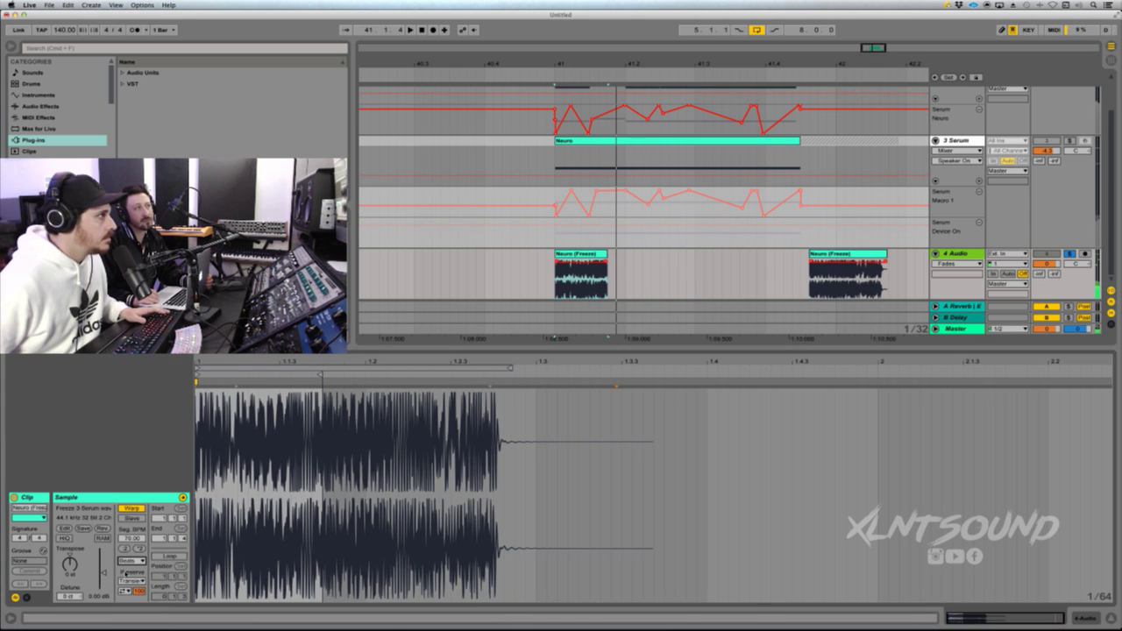
# - Audition the slice with Beats preserving 1/16 divisions, and switch its warp mode to Complex
pyautogui.press('space')
pyautogui.click(128, 580)
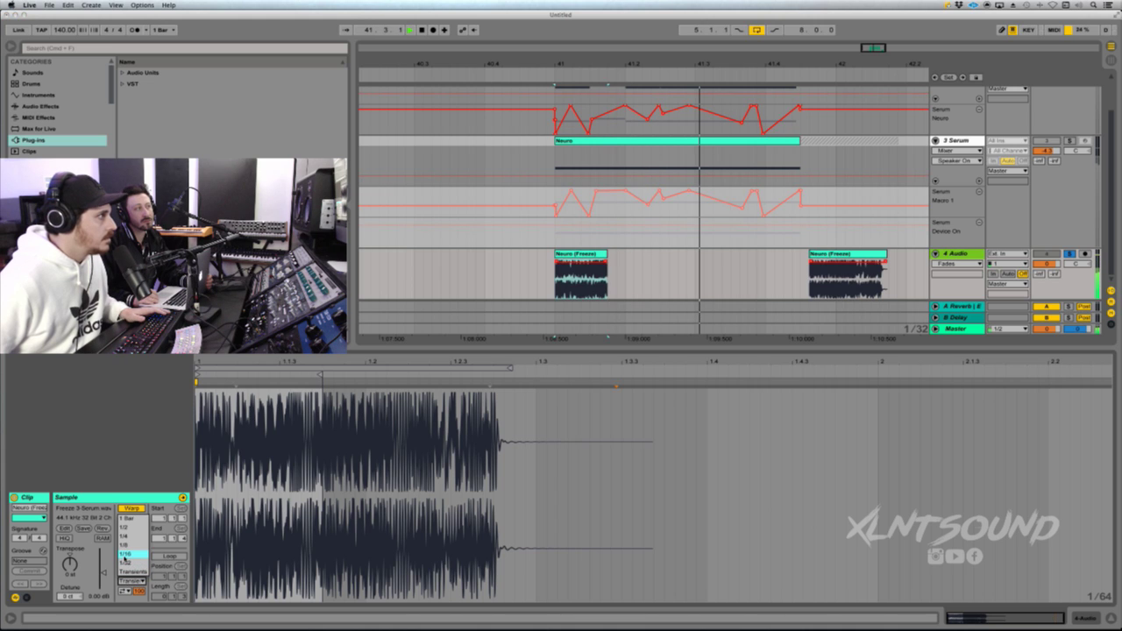
pyautogui.click(124, 555)
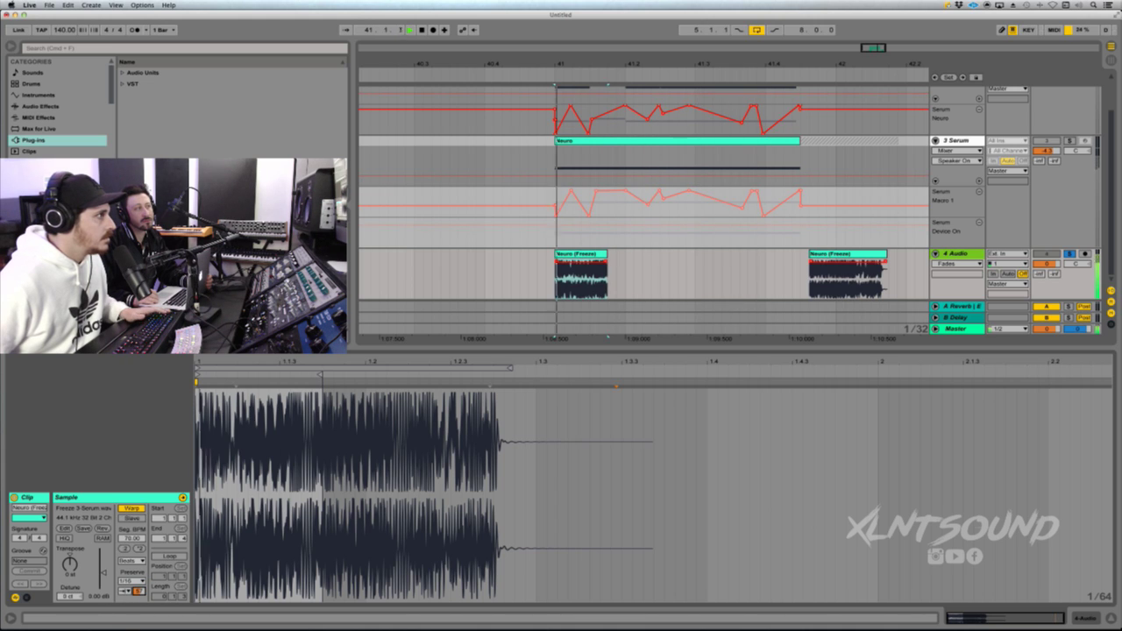
pyautogui.click(128, 560)
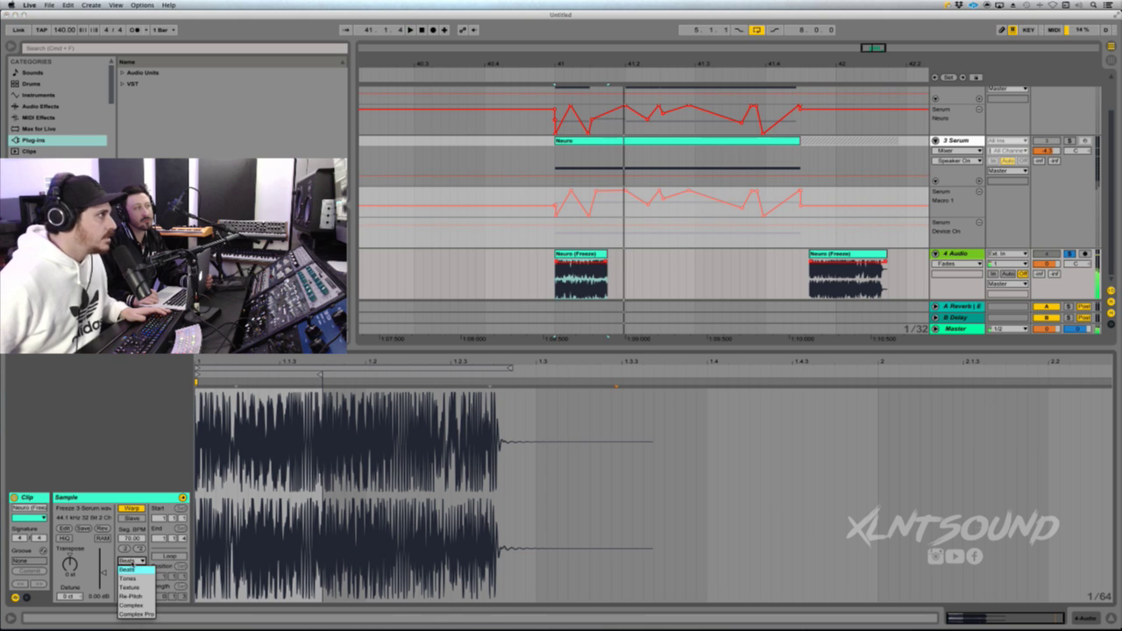
pyautogui.click(131, 605)
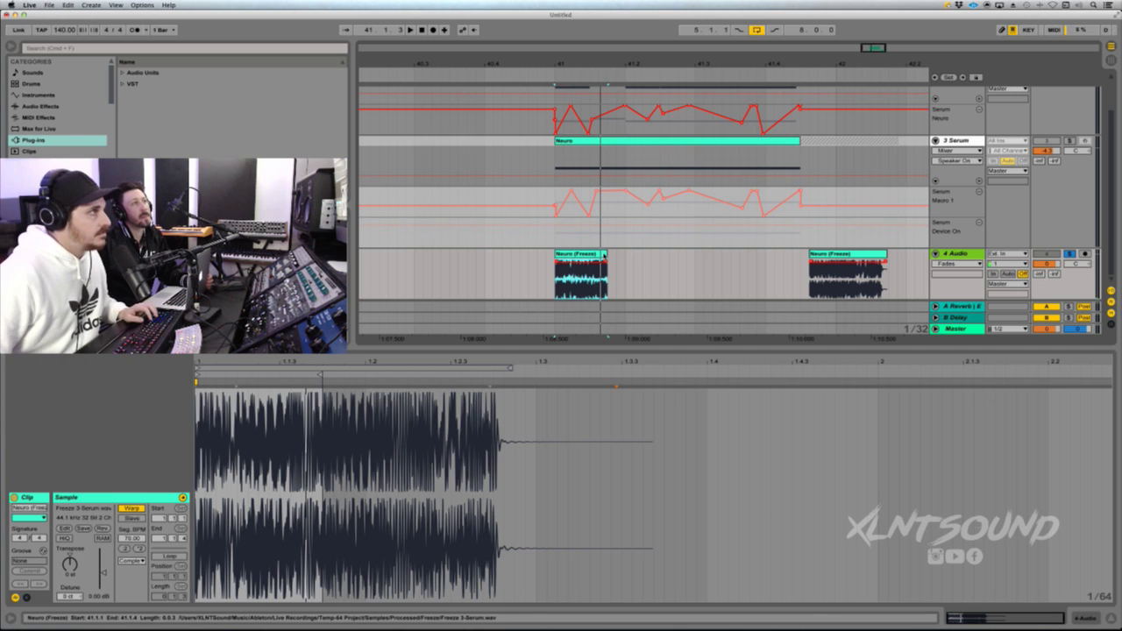
# - Consolidate the slice at 41.1.1, and consolidate it again together with the empty space up to 41.3.3
pyautogui.press('super+j')
pyautogui.keyDown('shift'); pyautogui.click(738, 279); pyautogui.keyUp('shift')
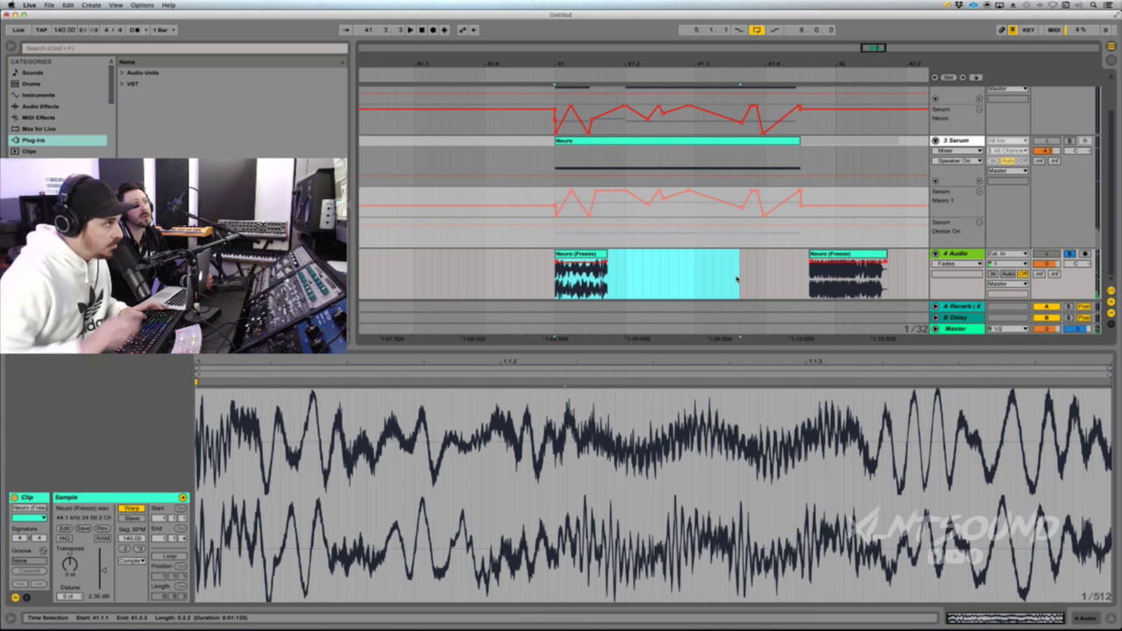
pyautogui.press('super+j')
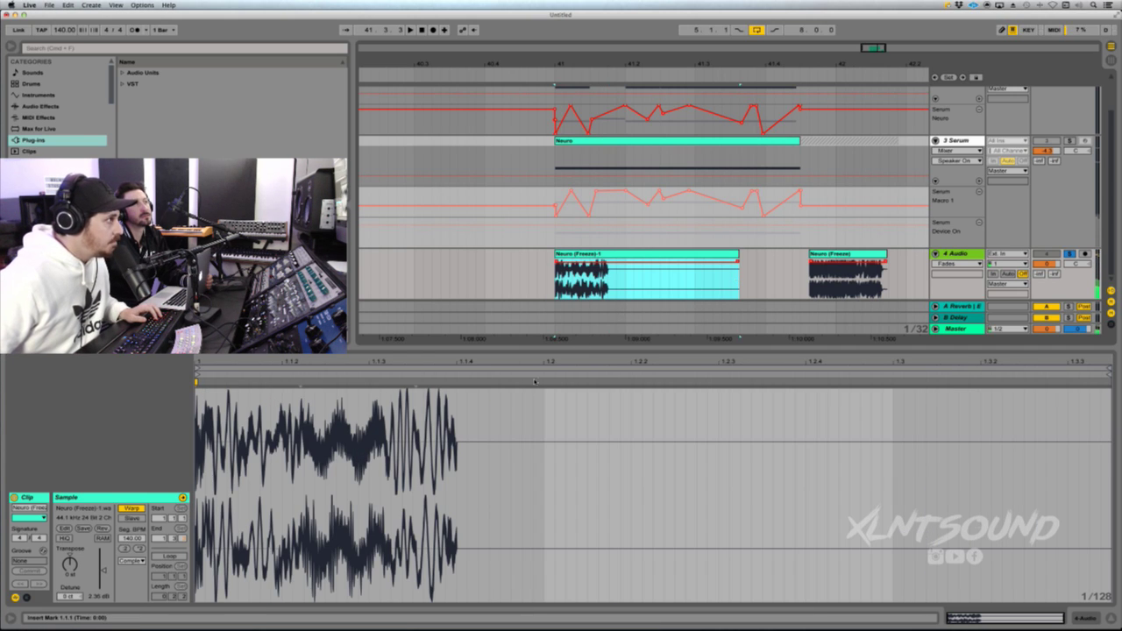
# - Try halving and doubling the consolidated clip's segment BPM, settle on 280.00 and play the stretched result
pyautogui.click(125, 548)
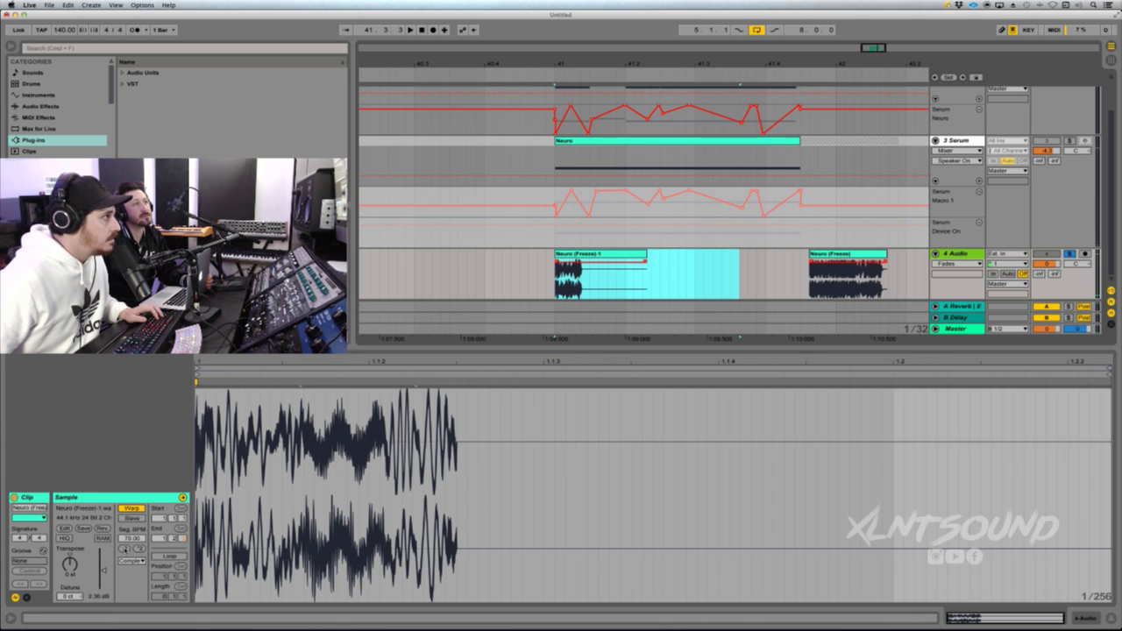
pyautogui.click(126, 548)
pyautogui.click(138, 549)
pyautogui.click(139, 549)
pyautogui.click(138, 549)
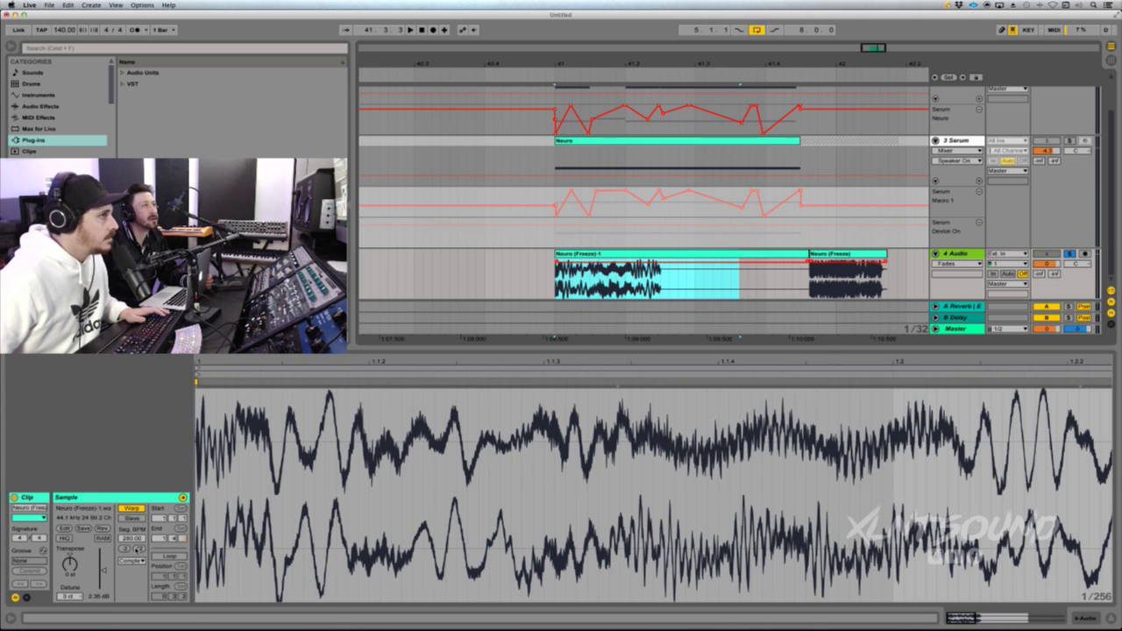
pyautogui.press('space')
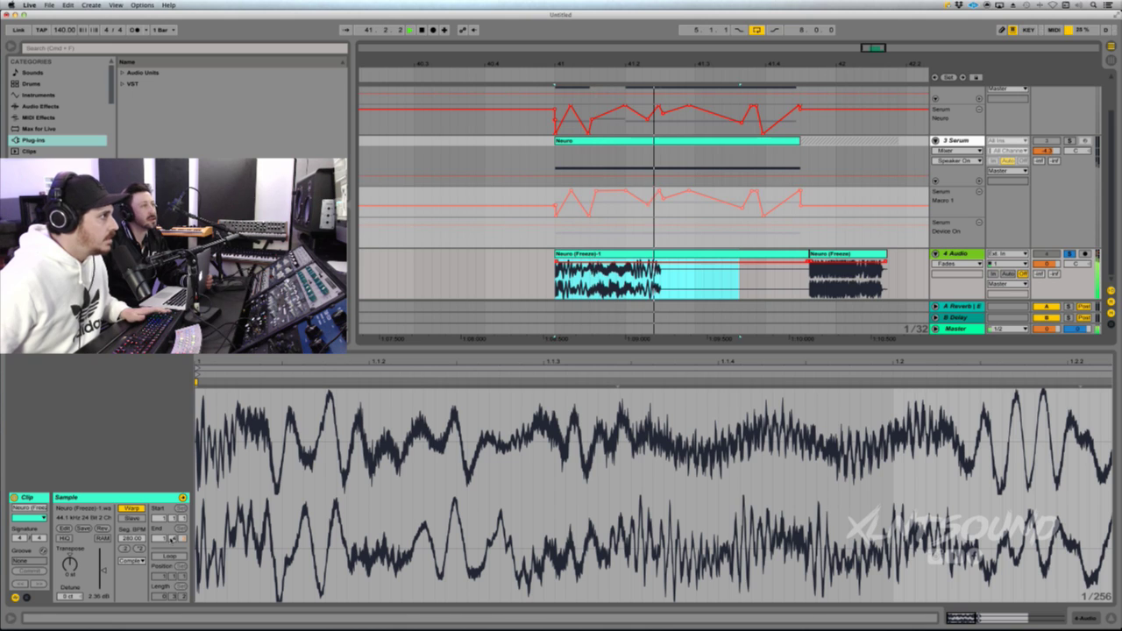
# - Audition the stretched clip at different transpositions, ending at 10 st
pyautogui.moveTo(70, 567); pyautogui.dragTo(70, 576)
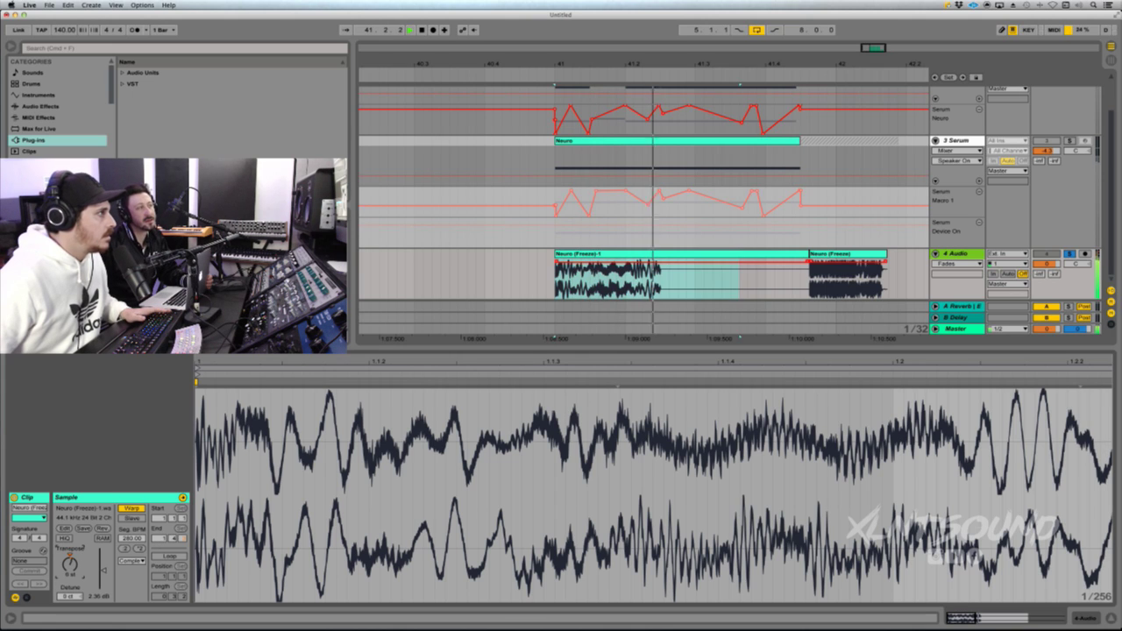
pyautogui.press('space')
pyautogui.press('space')
pyautogui.press('space')
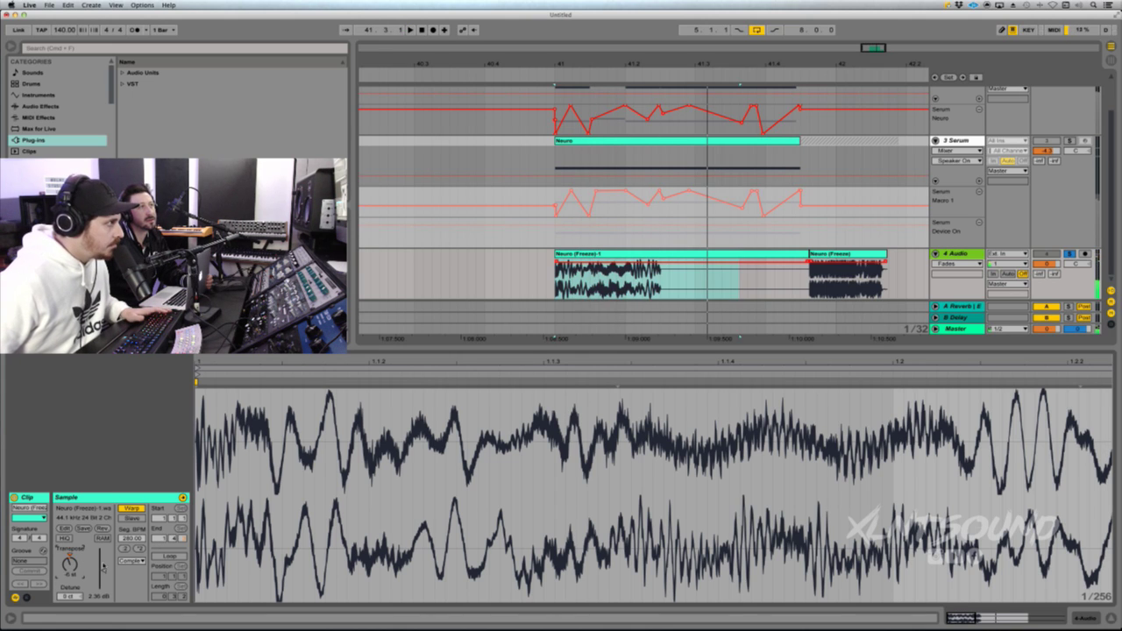
pyautogui.press('space')
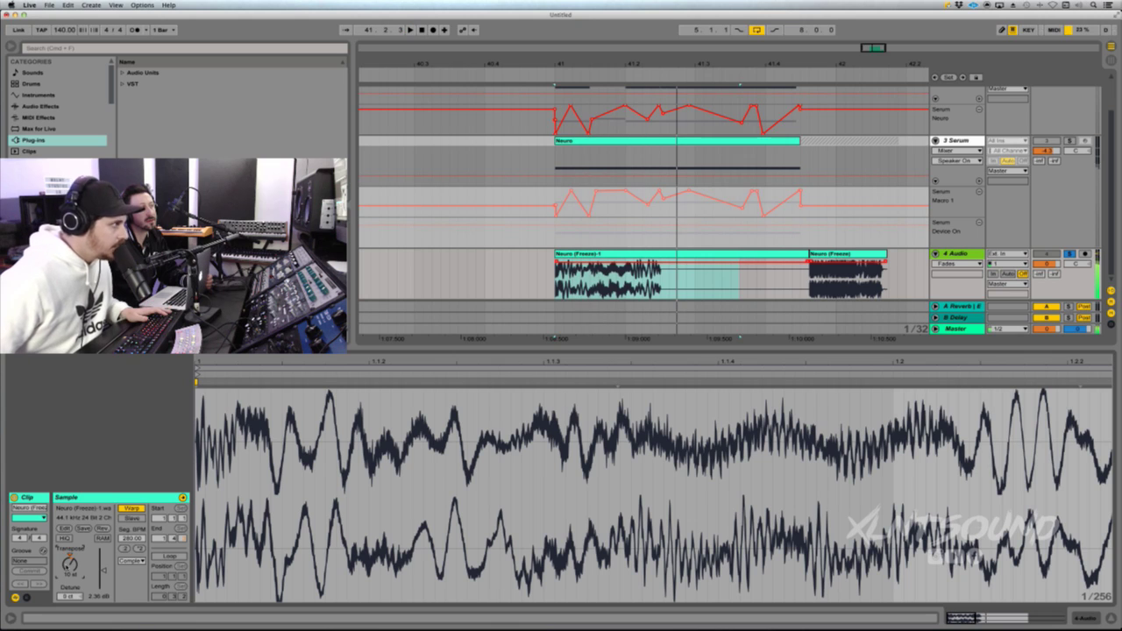